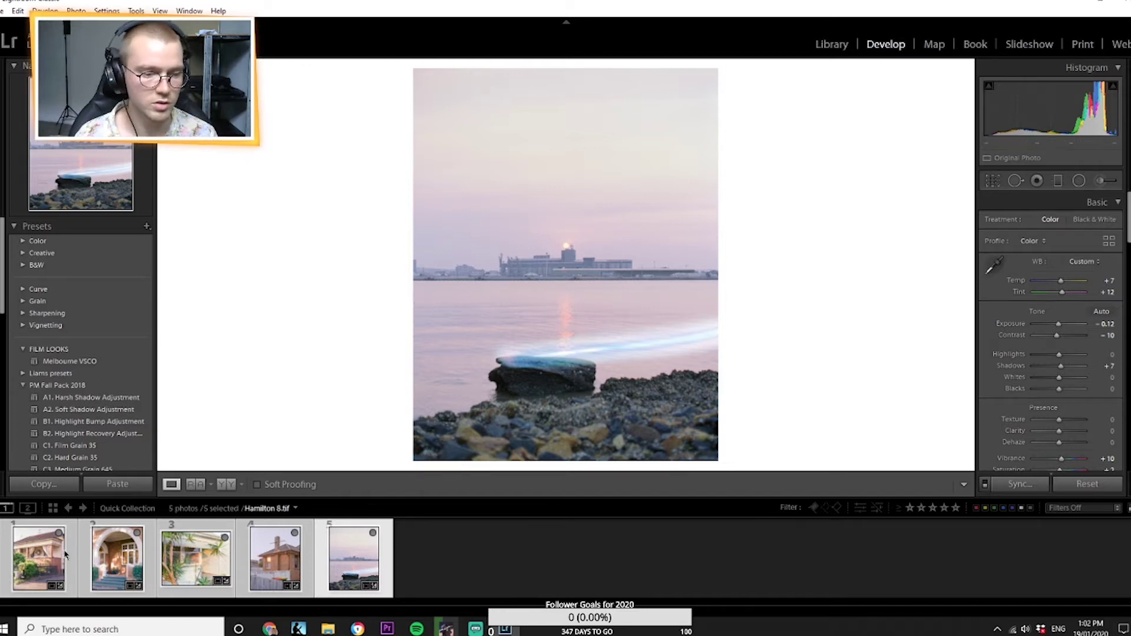
Reset the develop settings of all five photos in the filmstrip to their unedited state
{"action": "left_click", "coordinate": [45, 554]}
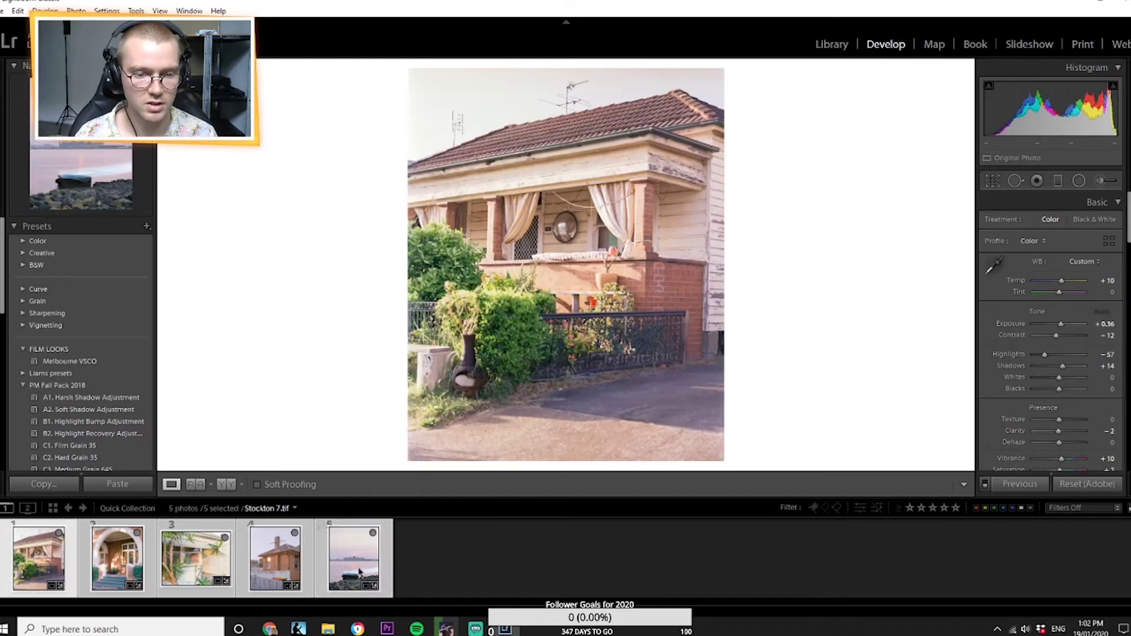
{"action": "left_click", "coordinate": [1111, 488]}
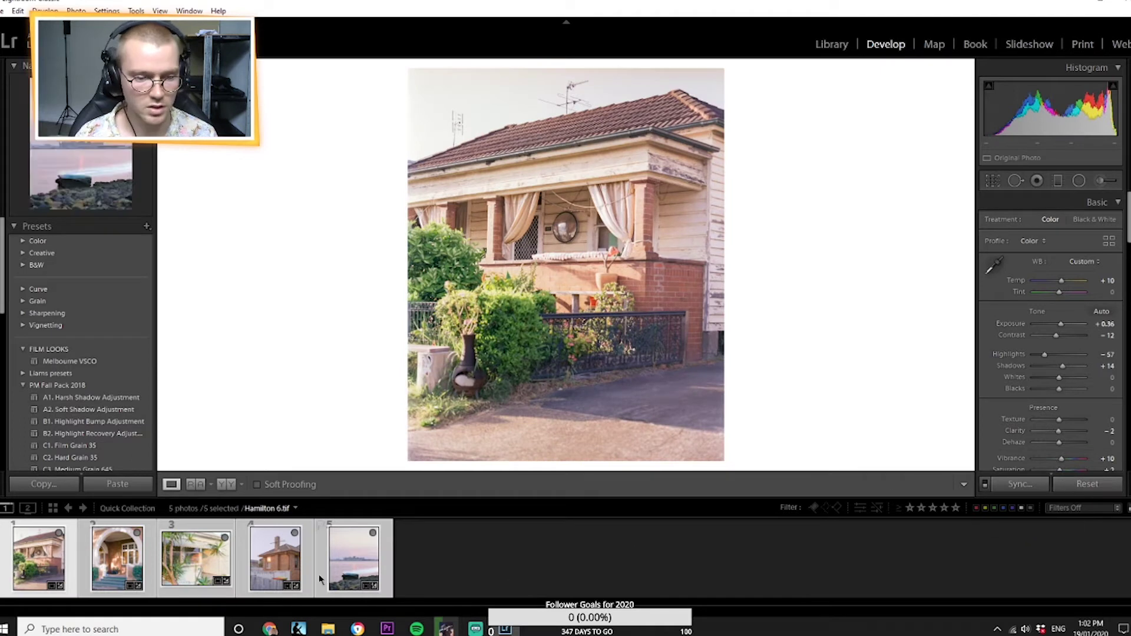
{"action": "left_click", "coordinate": [148, 560]}
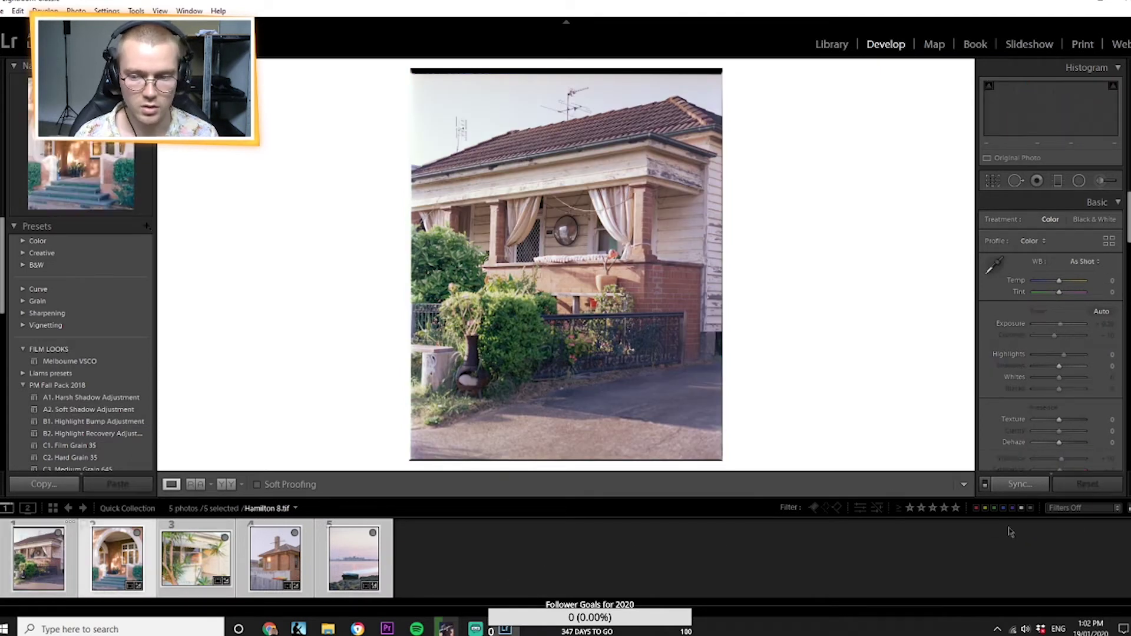
{"action": "left_click", "coordinate": [218, 557]}
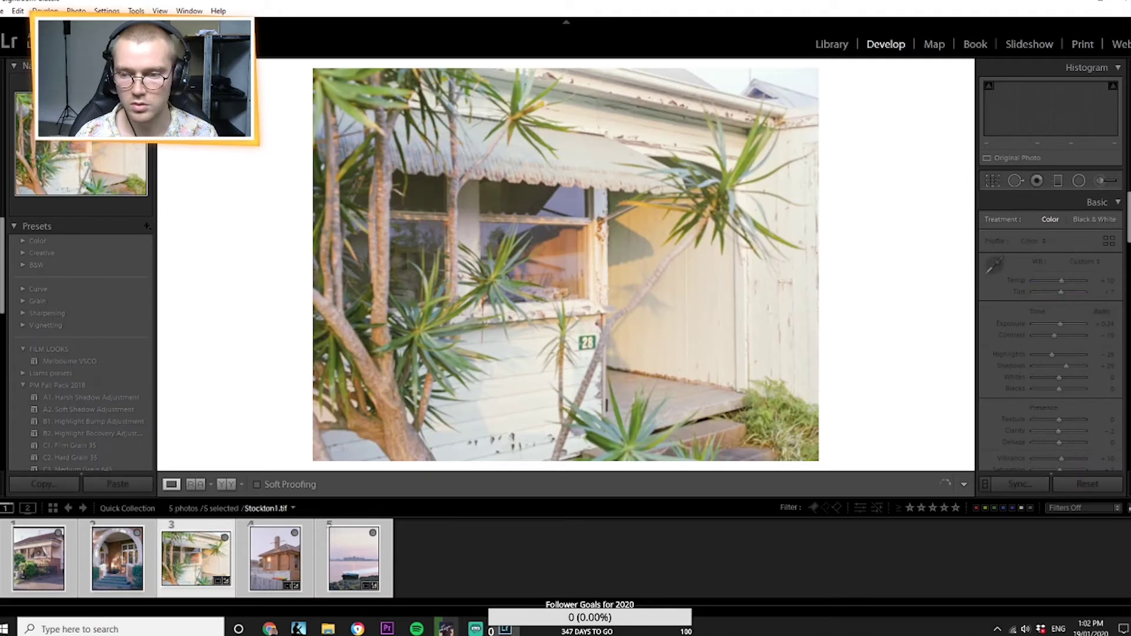
{"action": "left_click", "coordinate": [274, 553]}
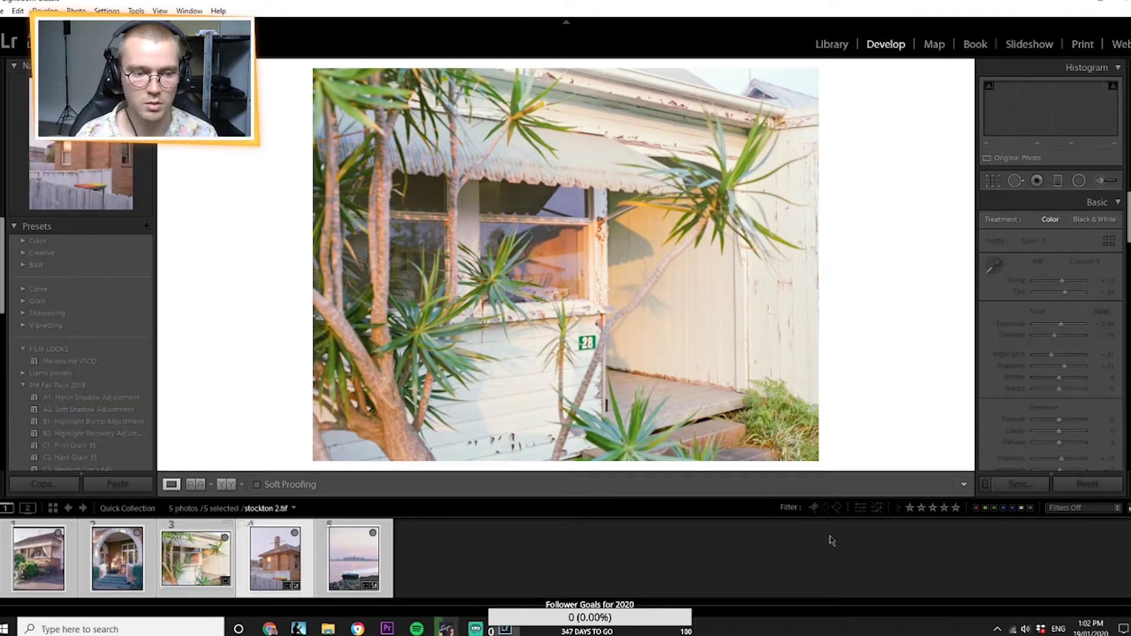
{"action": "left_click", "coordinate": [1055, 492]}
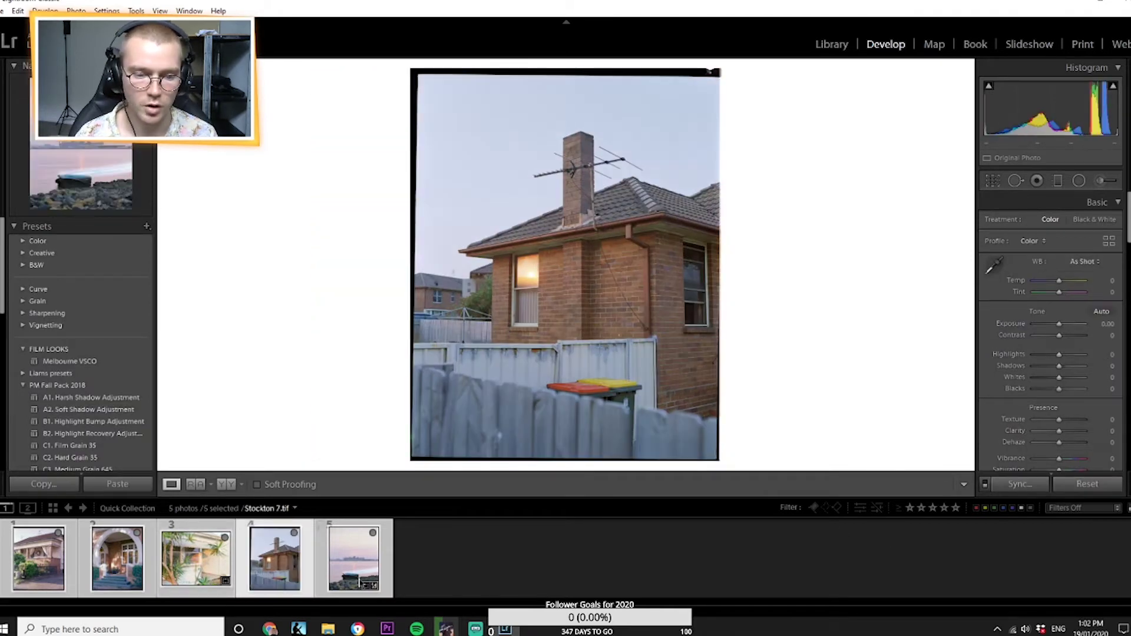
{"action": "key", "text": "Right"}
{"action": "left_click", "coordinate": [1081, 488]}
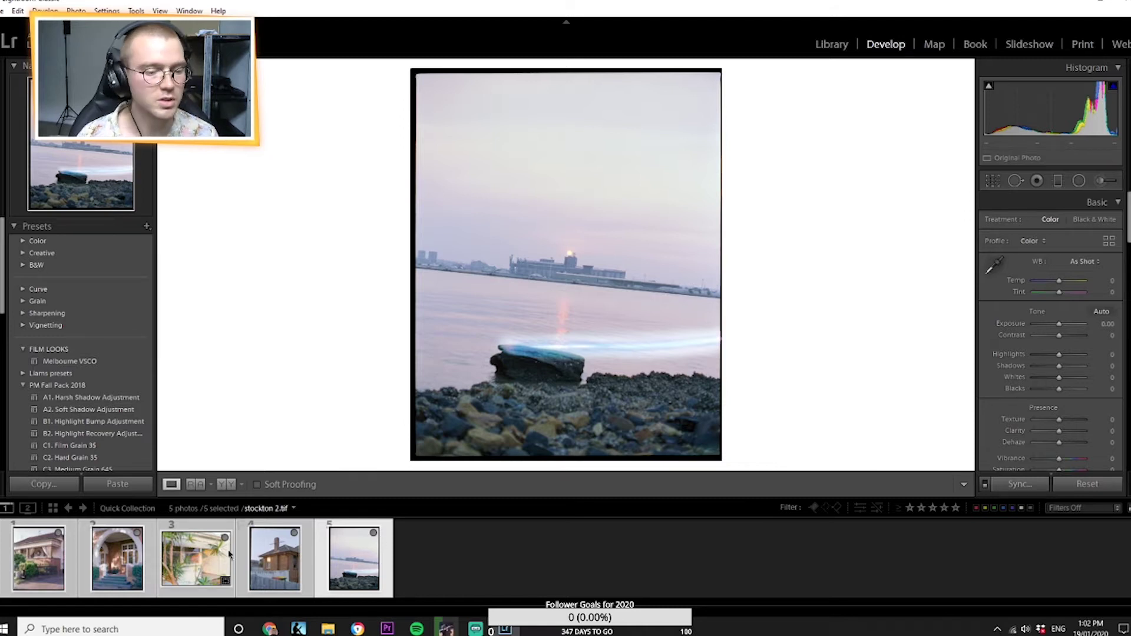
Crop the black film borders off the edges of the first house photo, Hamilton 6.tif
{"action": "left_click", "coordinate": [48, 575]}
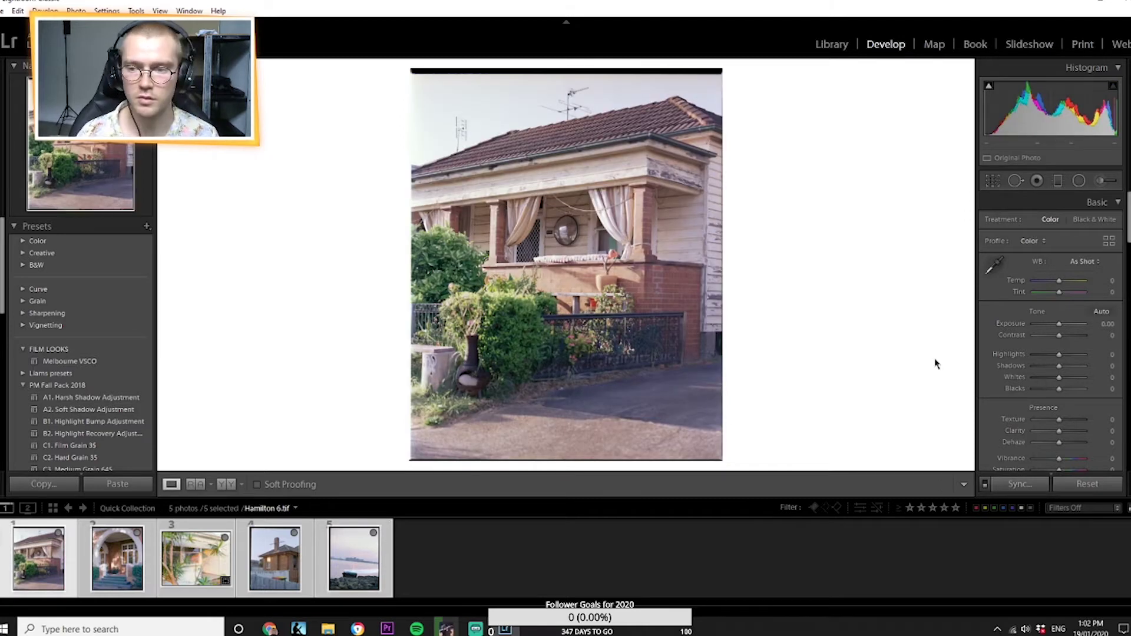
{"action": "left_click", "coordinate": [993, 180]}
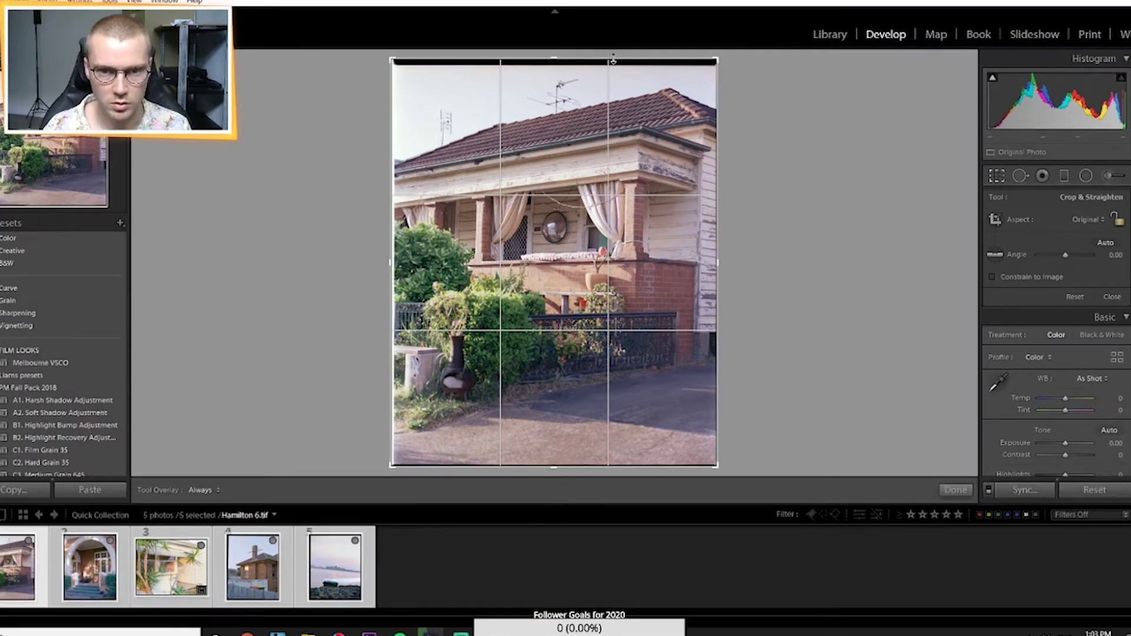
{"action": "left_click_drag", "start_coordinate": [622, 73], "coordinate": [624, 73]}
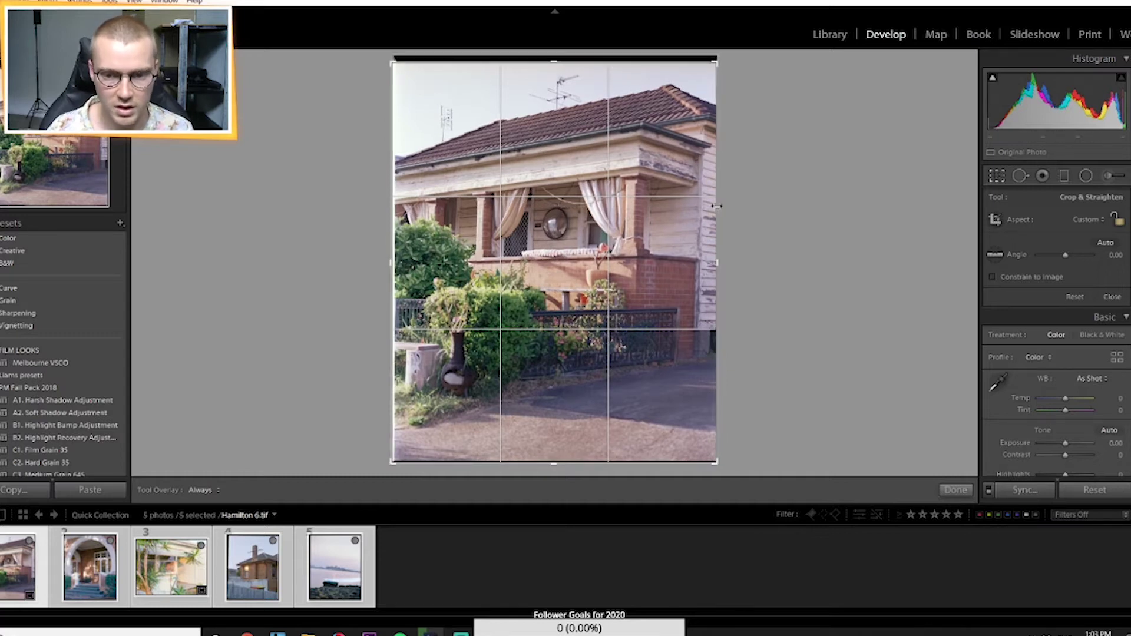
{"action": "left_click_drag", "start_coordinate": [594, 439], "coordinate": [595, 460]}
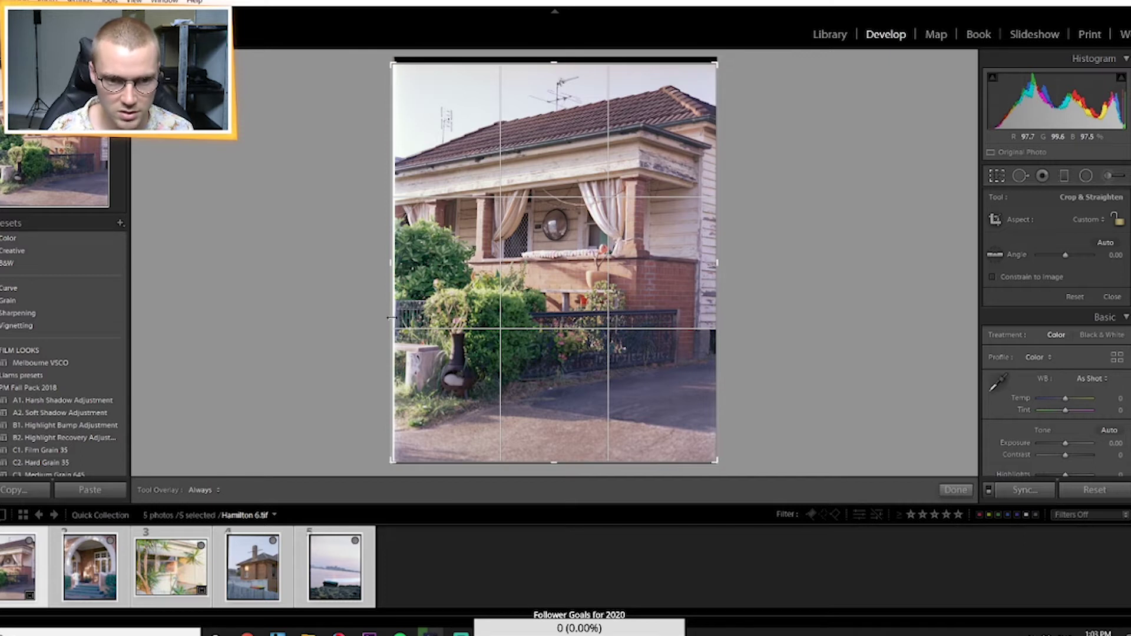
{"action": "left_click_drag", "start_coordinate": [388, 317], "coordinate": [394, 319]}
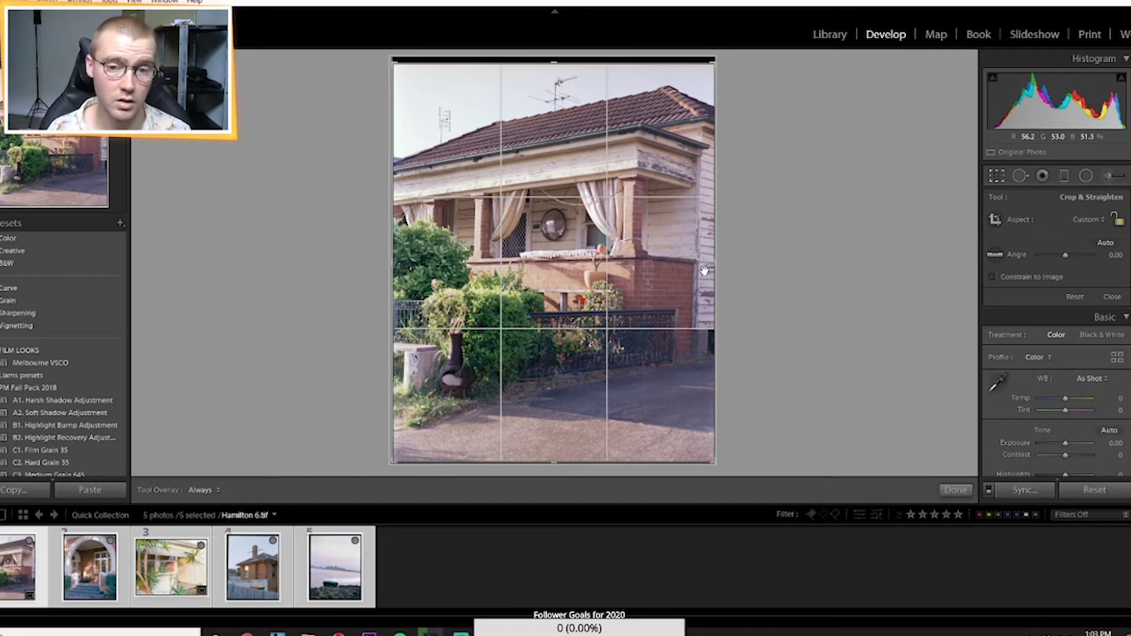
{"action": "key", "text": "r"}
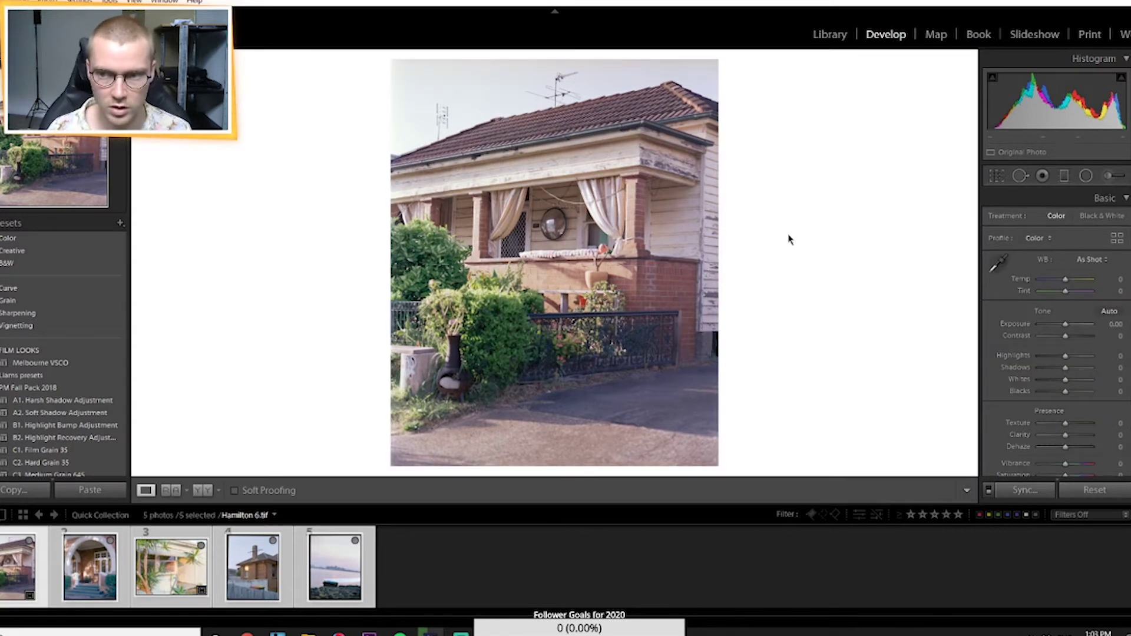
{"action": "left_click", "coordinate": [994, 175]}
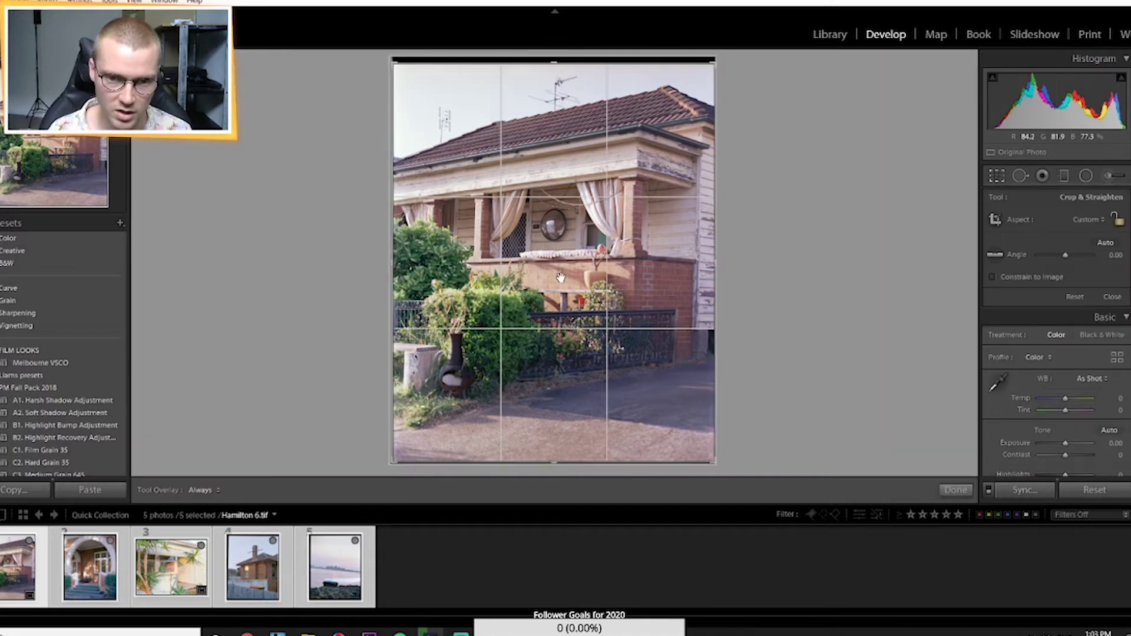
{"action": "key", "text": "r"}
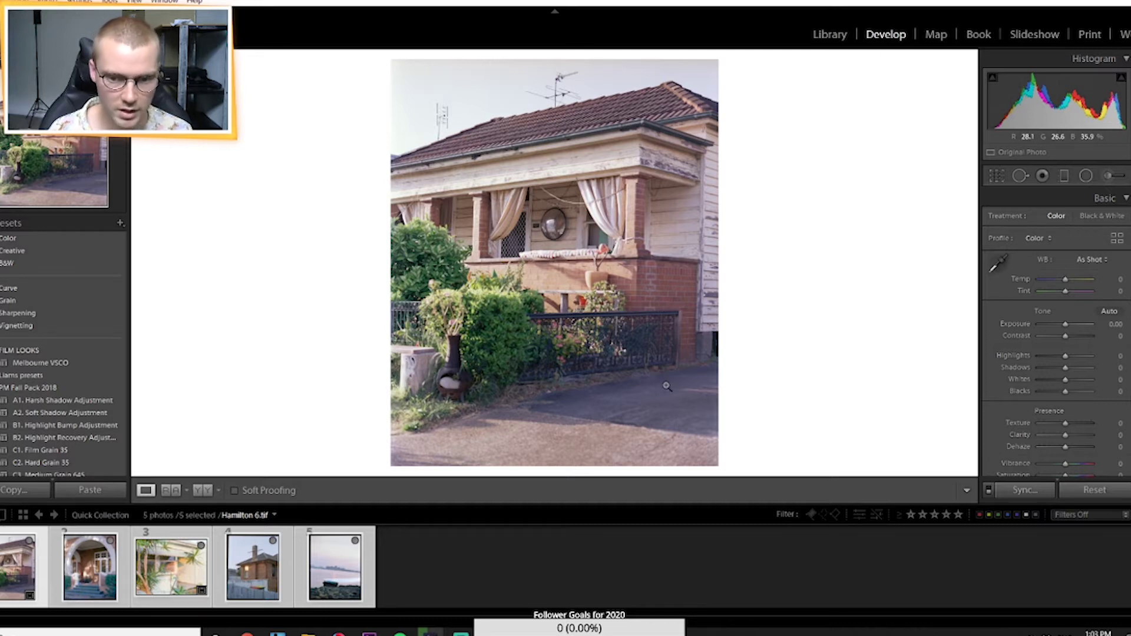
Inspect the driveway and brick wall up close for colour cast and set the white balance Temp to +8
{"action": "left_click", "coordinate": [621, 409]}
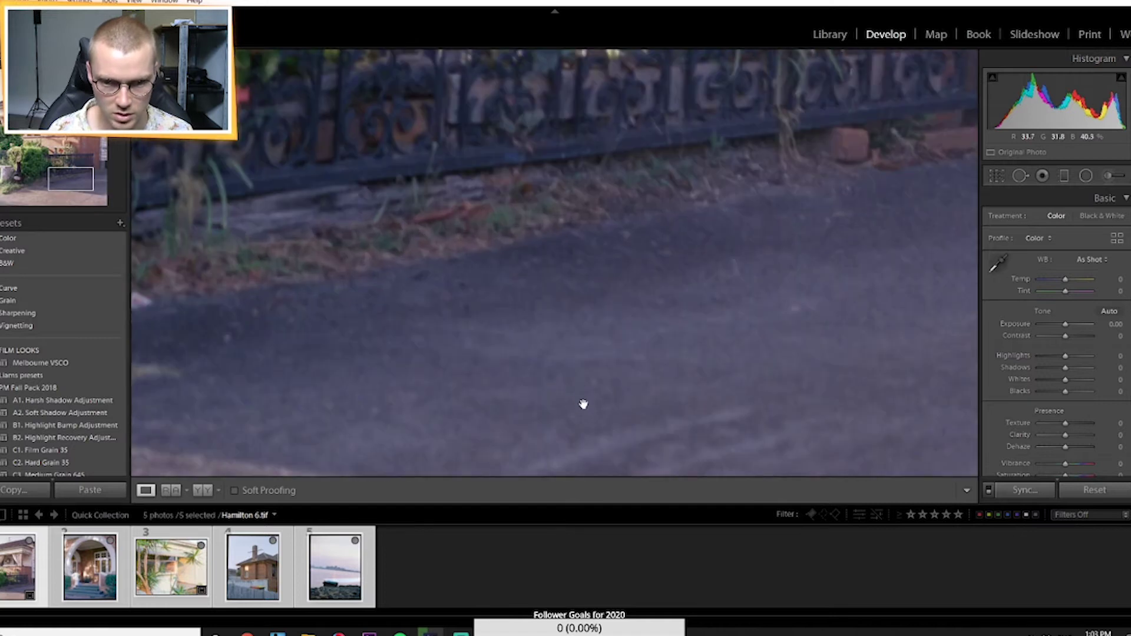
{"action": "left_click", "coordinate": [627, 287]}
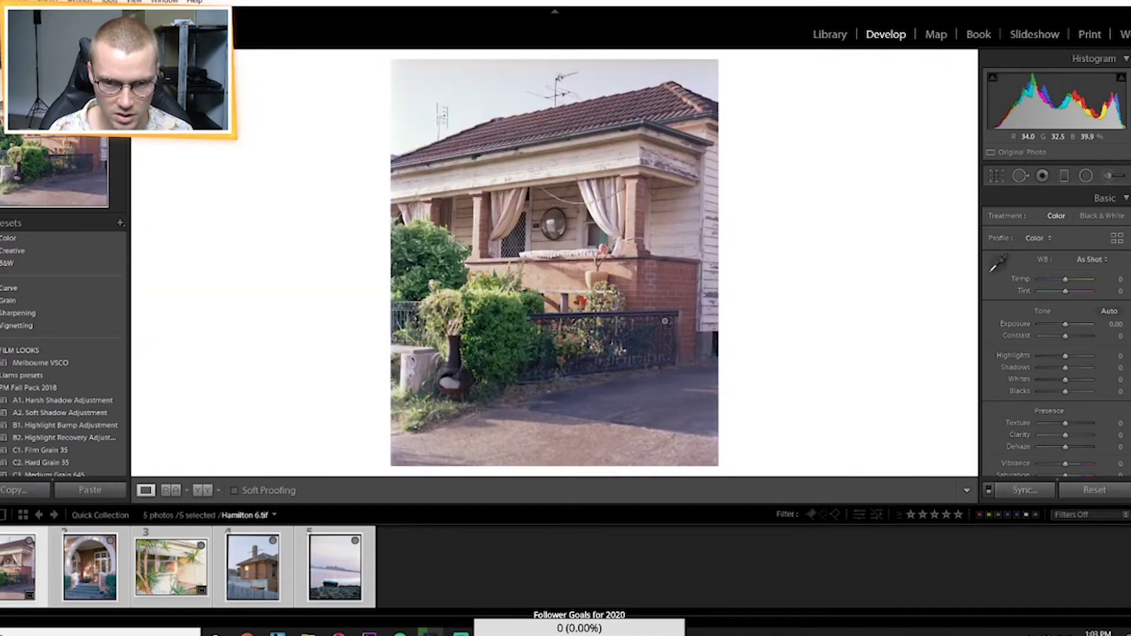
{"action": "left_click", "coordinate": [651, 278]}
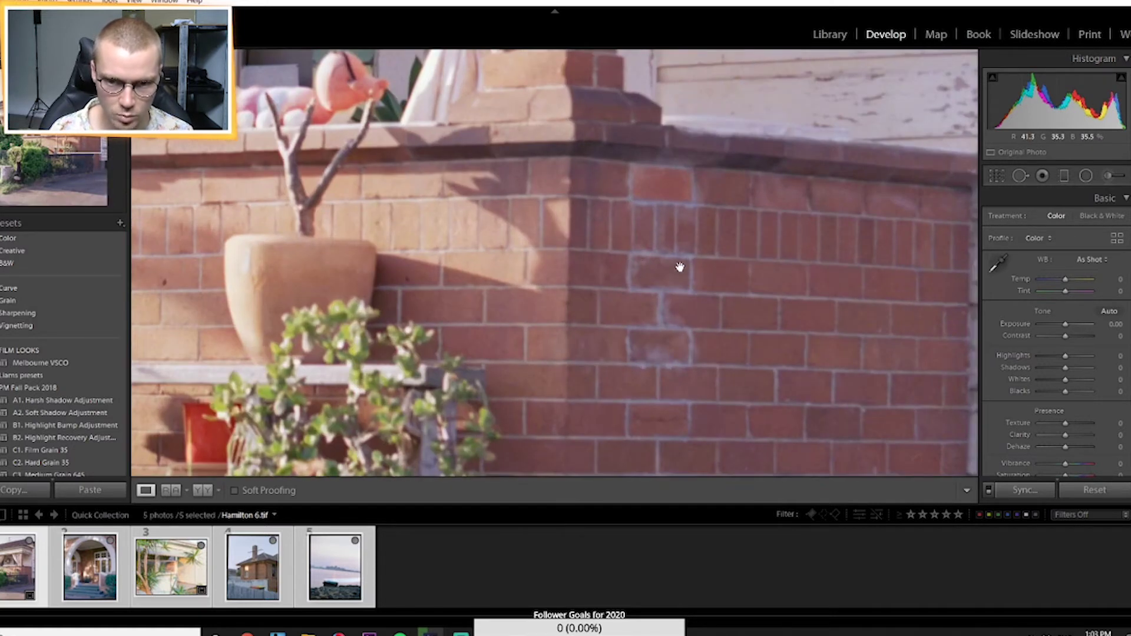
{"action": "left_click", "coordinate": [651, 352]}
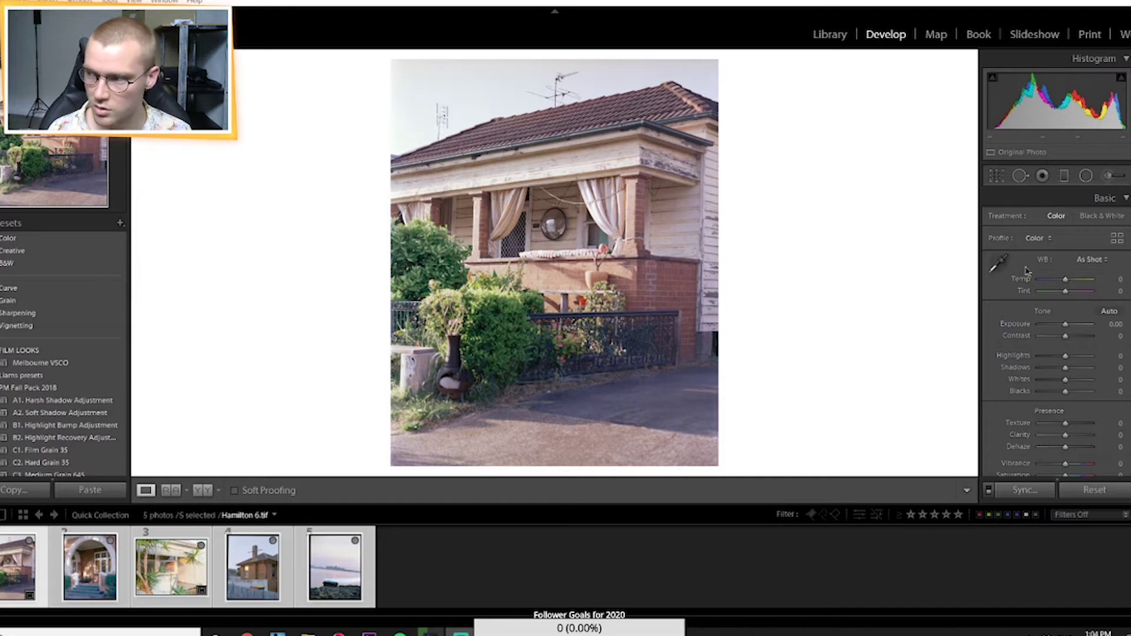
{"action": "left_click_drag", "start_coordinate": [1067, 280], "coordinate": [1070, 285]}
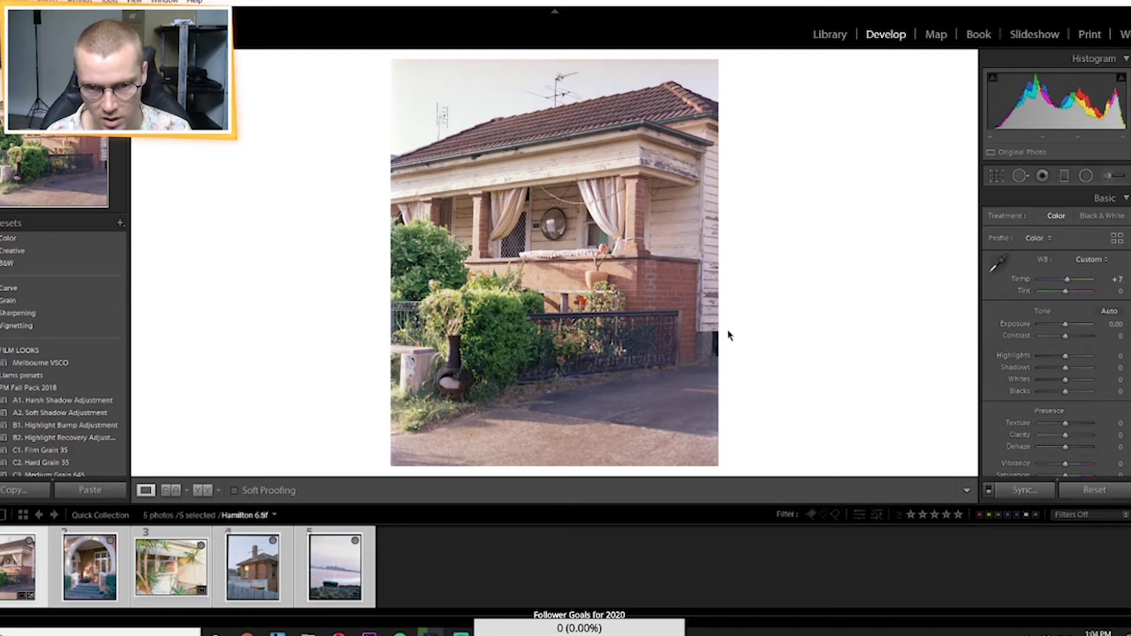
{"action": "left_click", "coordinate": [657, 275]}
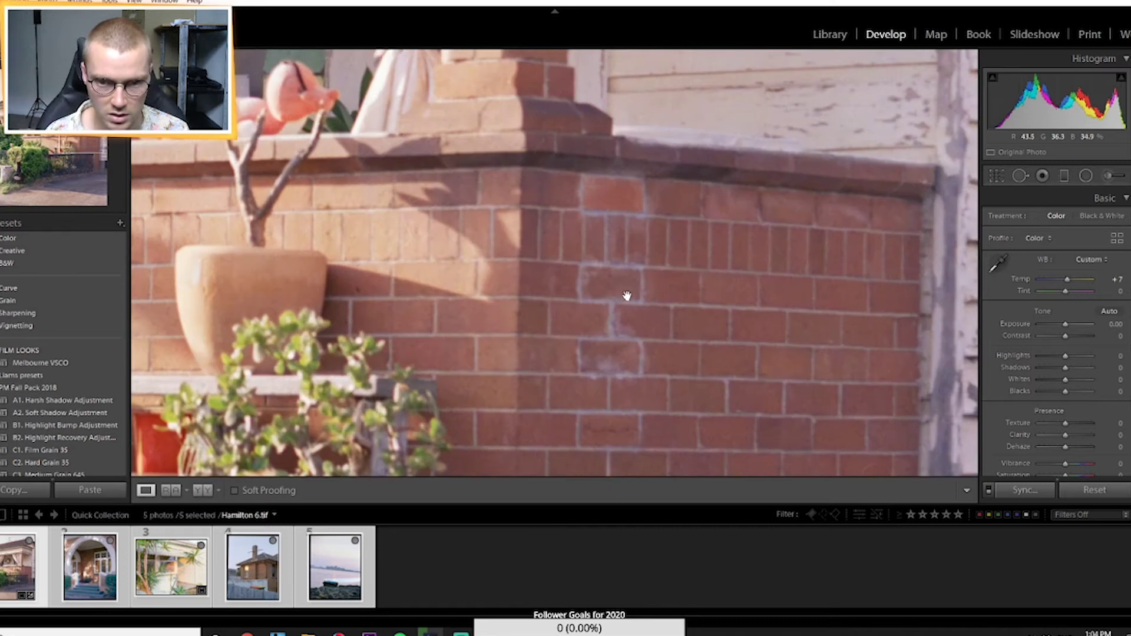
{"action": "left_click", "coordinate": [621, 270]}
{"action": "left_click", "coordinate": [626, 401]}
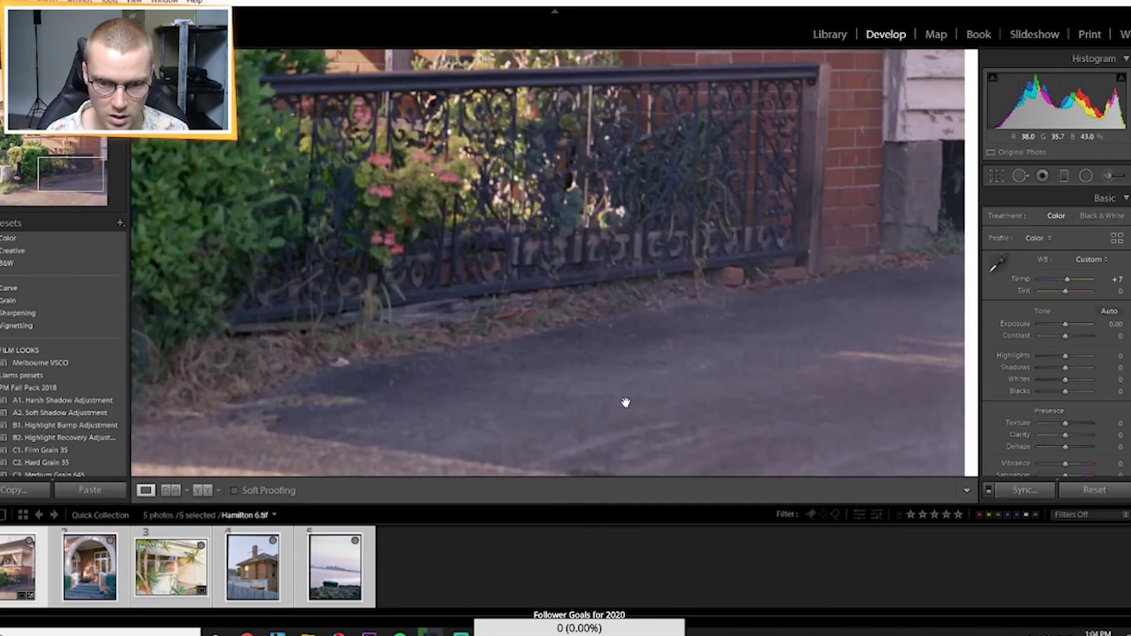
{"action": "left_click", "coordinate": [628, 403]}
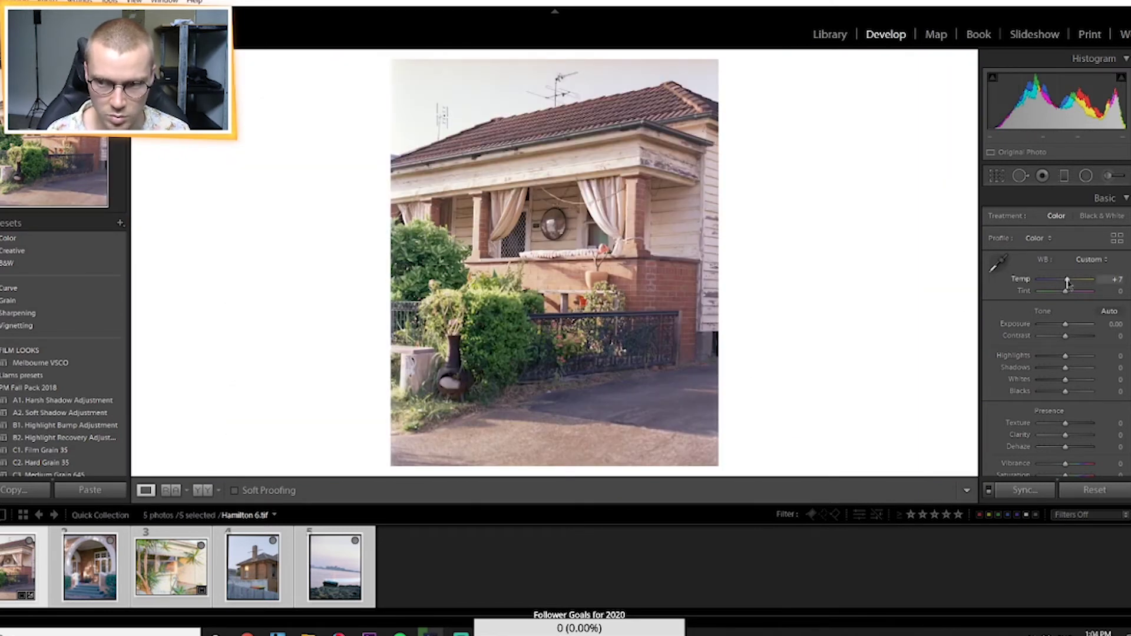
{"action": "left_click_drag", "start_coordinate": [1067, 284], "coordinate": [1069, 285]}
{"action": "left_click", "coordinate": [1116, 280]}
{"action": "type", "text": "8"}
{"action": "key", "text": "Return"}
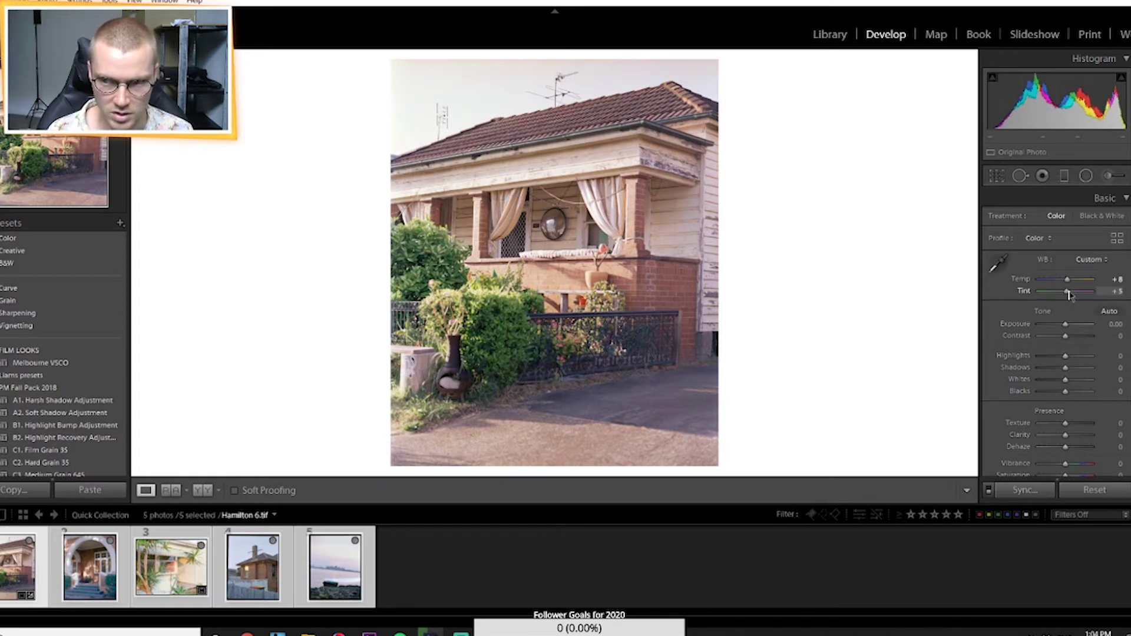
Set the white balance Tint to +2, judging the colour on the porch curtain up close
{"action": "left_click_drag", "start_coordinate": [1069, 294], "coordinate": [1068, 295]}
{"action": "left_click", "coordinate": [597, 207]}
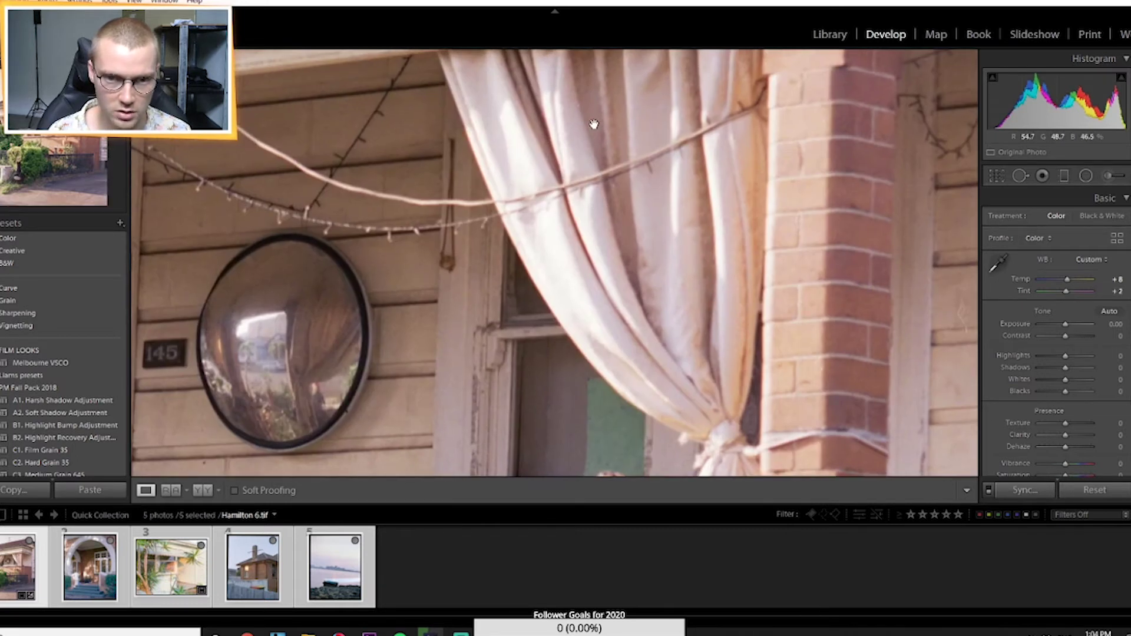
{"action": "left_click_drag", "start_coordinate": [1068, 296], "coordinate": [1065, 297]}
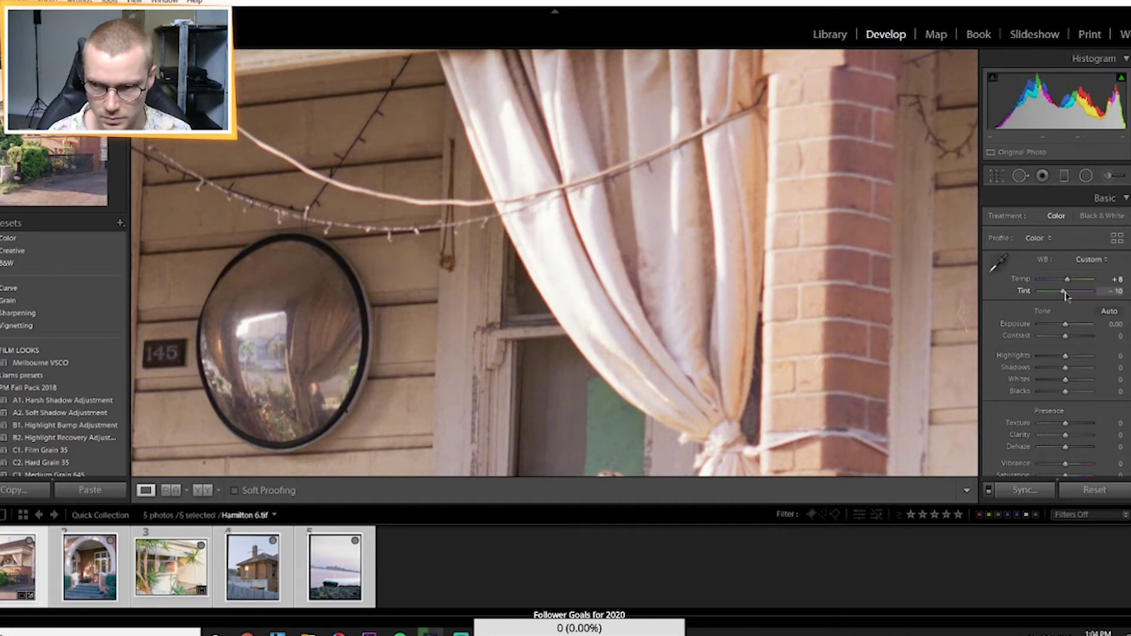
{"action": "double_click", "coordinate": [1067, 296]}
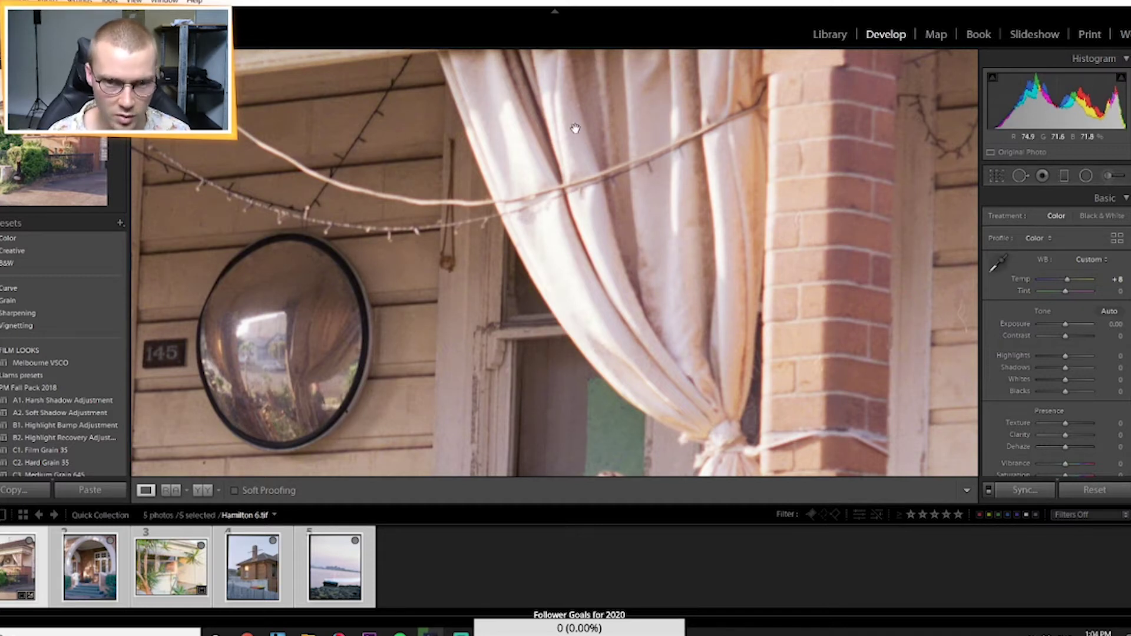
{"action": "left_click", "coordinate": [758, 247]}
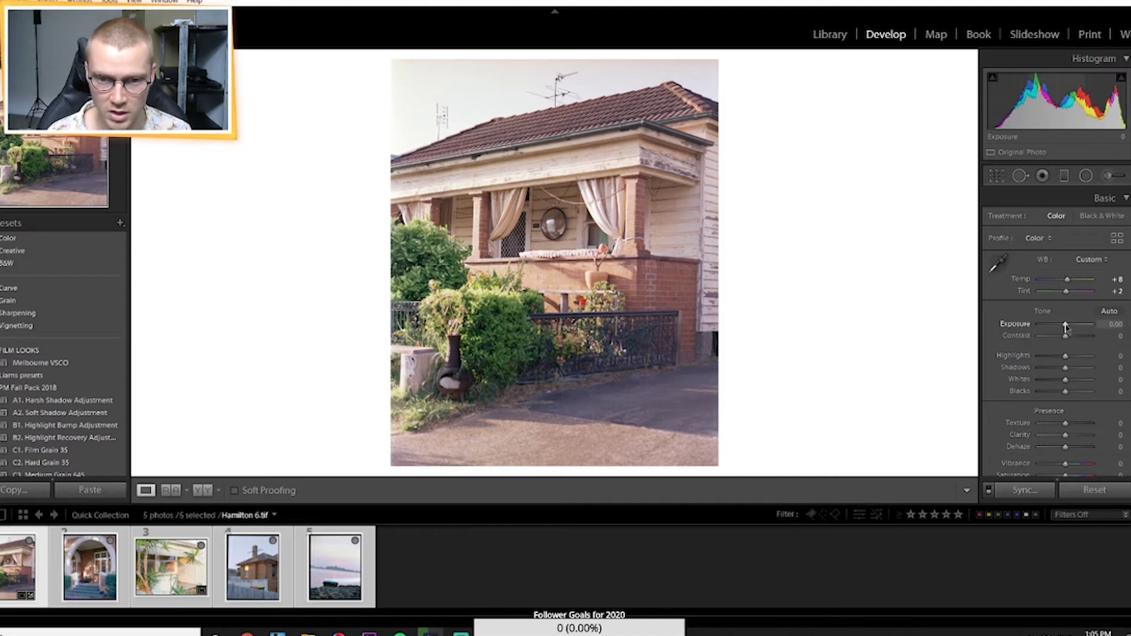
Adjust the tone of the house photo to Exposure +0.24, Contrast -19 and Highlights -81
{"action": "left_click_drag", "start_coordinate": [1066, 327], "coordinate": [1068, 329]}
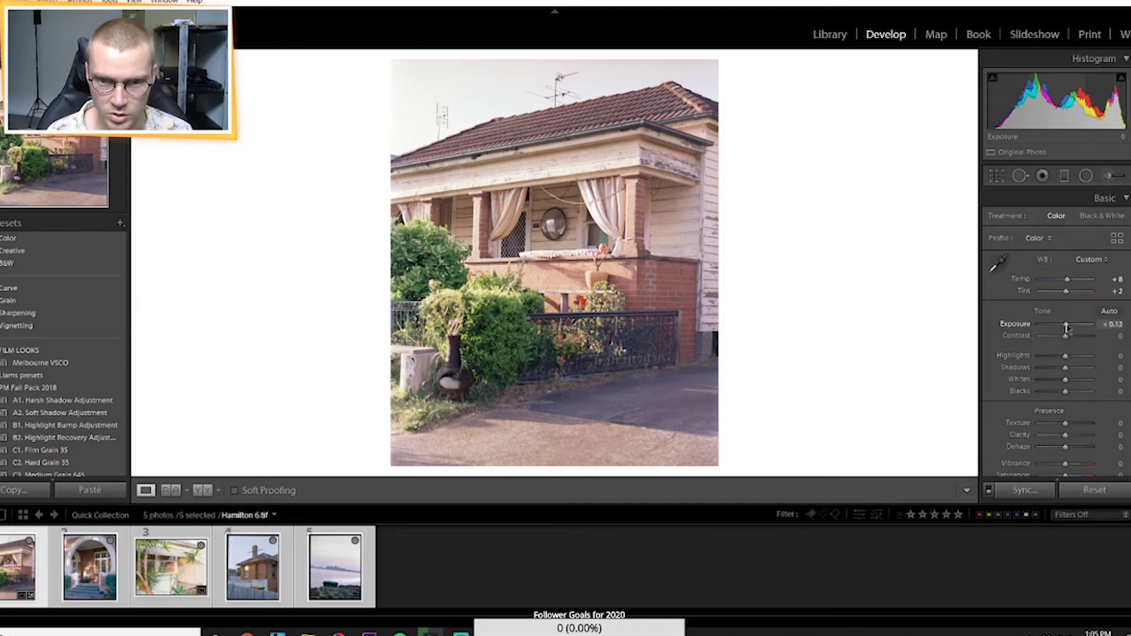
{"action": "left_click_drag", "start_coordinate": [1066, 335], "coordinate": [1064, 340]}
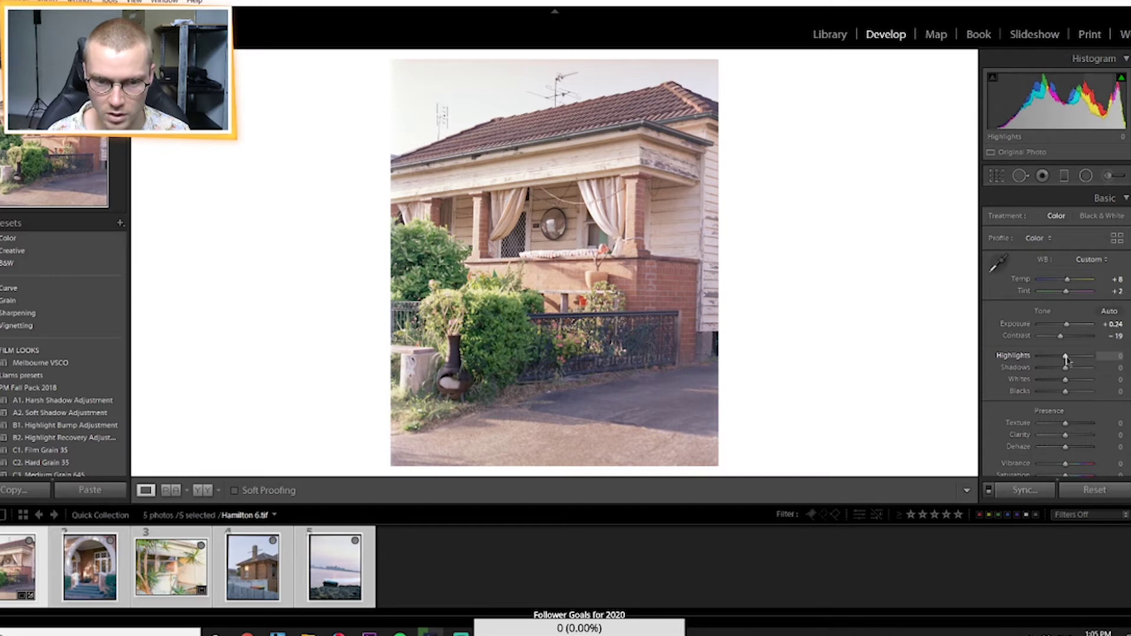
{"action": "left_click_drag", "start_coordinate": [1066, 359], "coordinate": [1048, 359]}
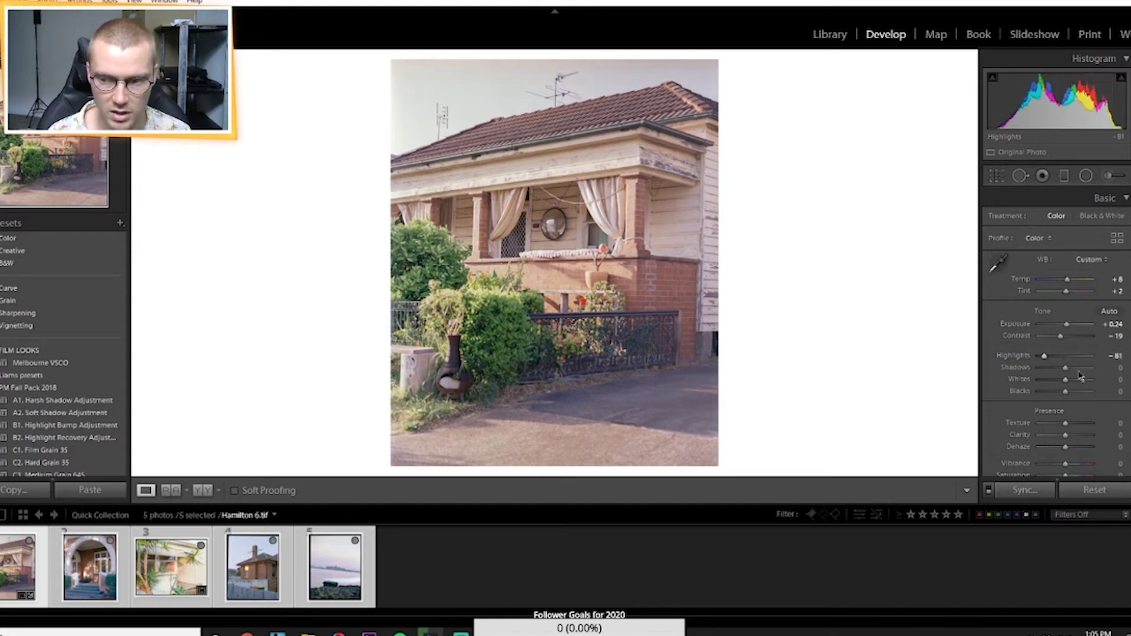
Raise the Shadows to +21, checking the effect on the dark driveway area
{"action": "mouse_move", "coordinate": [1065, 371]}
{"action": "left_mouse_down"}
{"action": "mouse_move", "coordinate": [1077, 376]}
{"action": "mouse_move", "coordinate": [1066, 374]}
{"action": "left_mouse_up"}
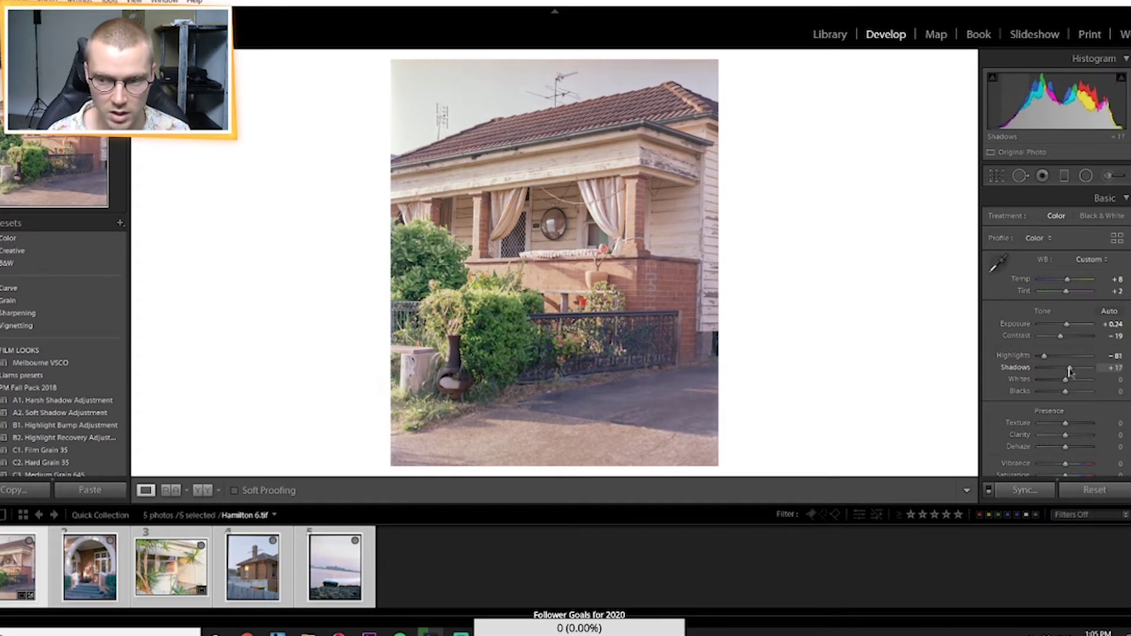
{"action": "left_click", "coordinate": [628, 410]}
{"action": "left_click", "coordinate": [623, 409]}
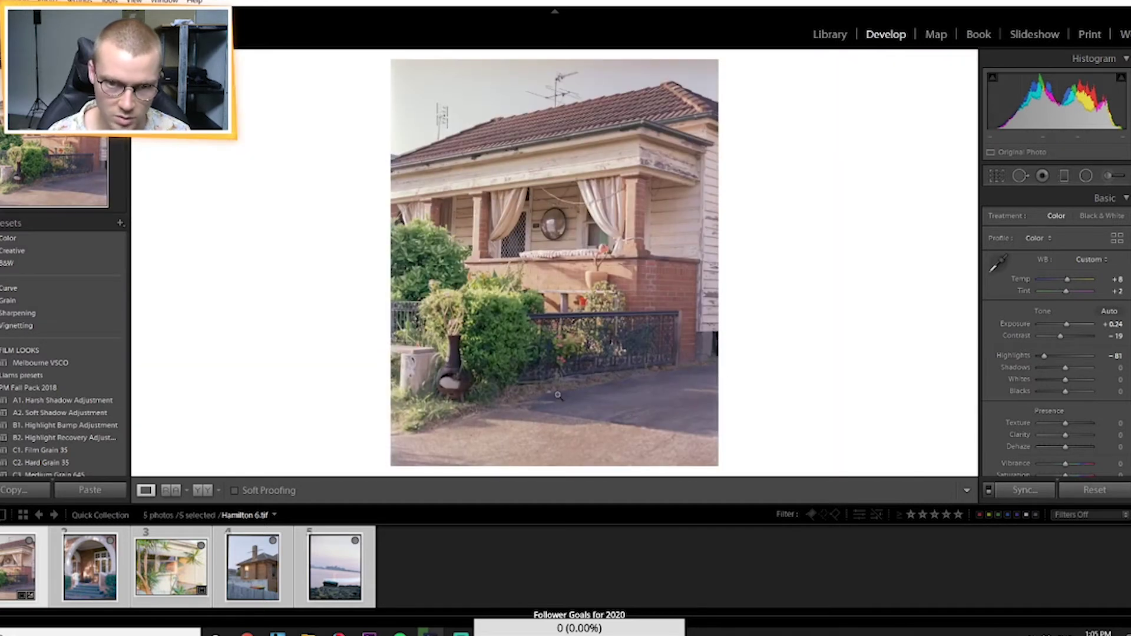
{"action": "left_click", "coordinate": [613, 404]}
{"action": "left_click", "coordinate": [683, 388]}
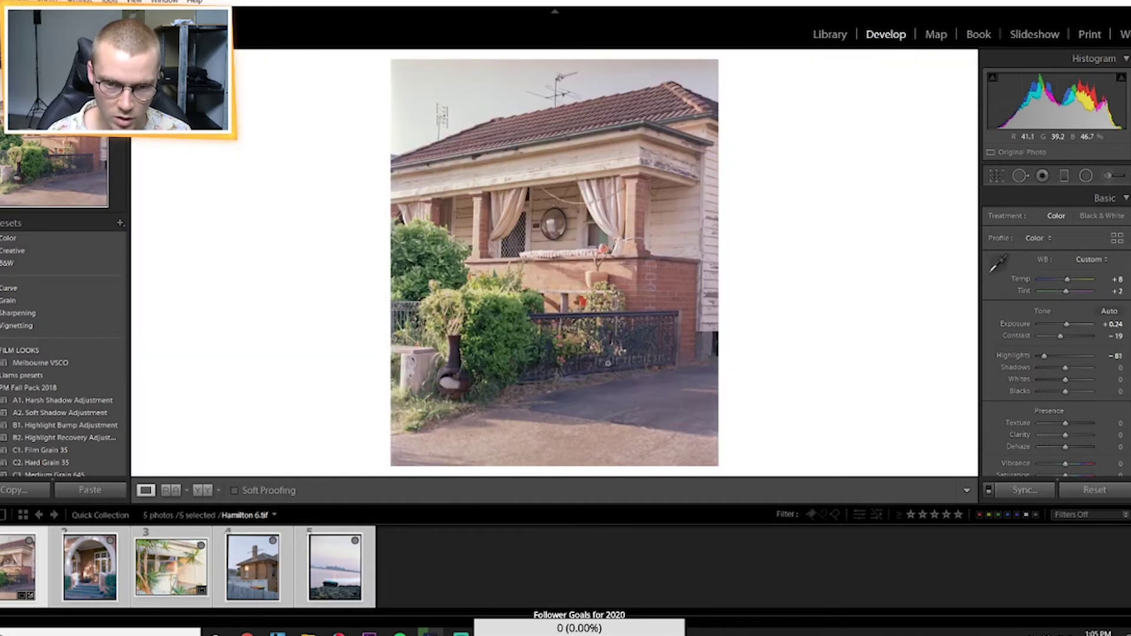
{"action": "left_click", "coordinate": [1070, 368]}
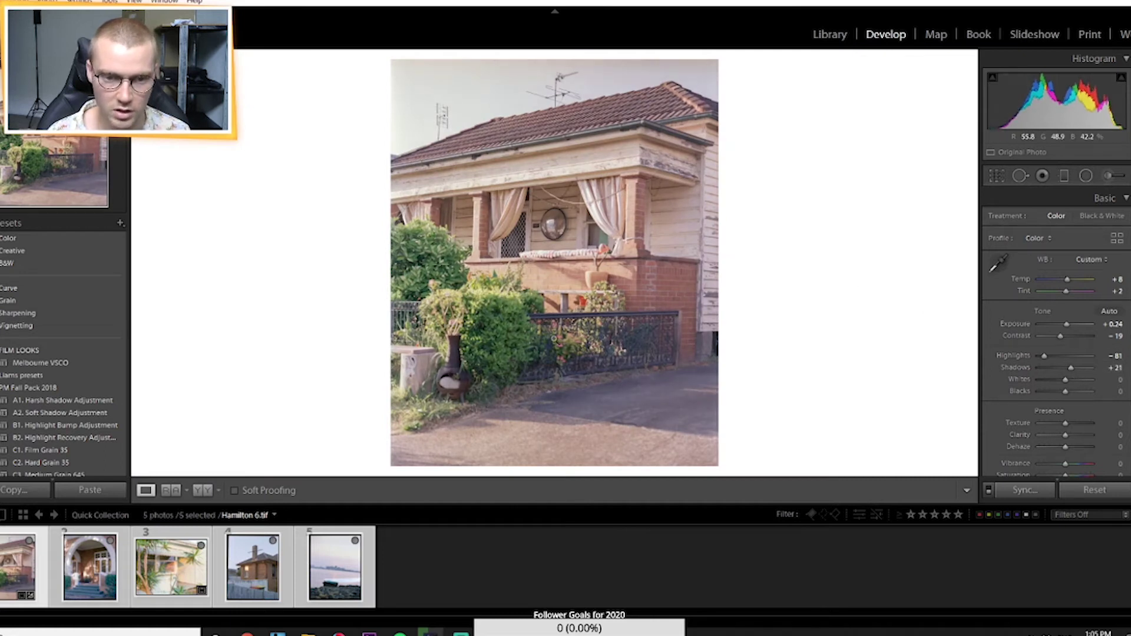
Set the house photo's Clarity to -2, Vibrance to +7 and Saturation to +2
{"action": "scroll", "coordinate": [1094, 402], "scroll_direction": "down", "scroll_amount": 3}
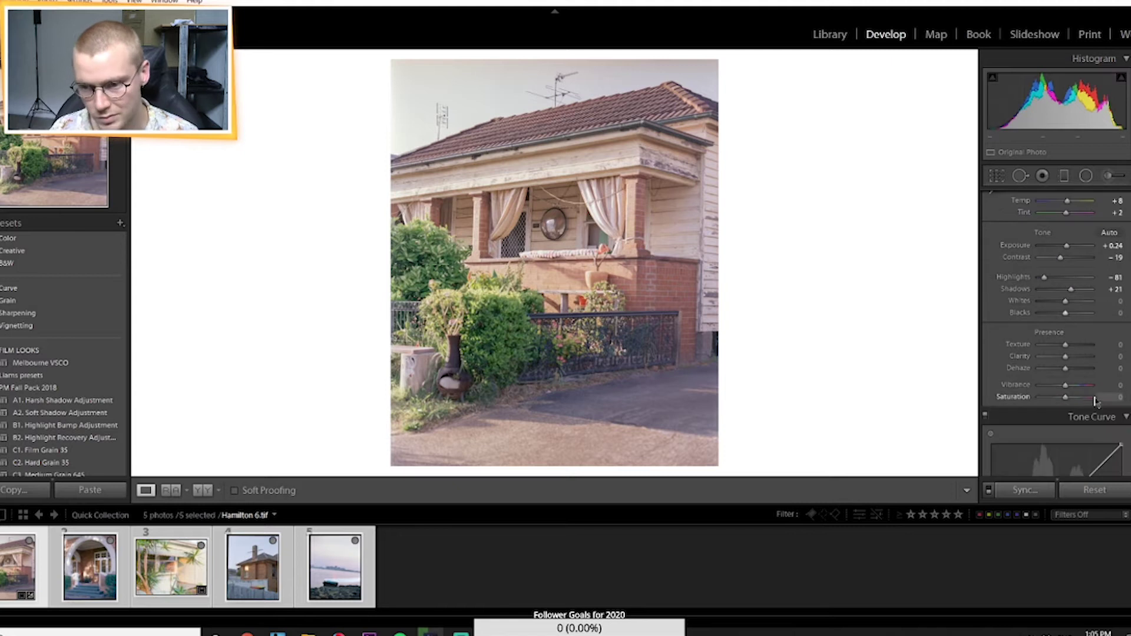
{"action": "left_click_drag", "start_coordinate": [1066, 358], "coordinate": [1065, 356]}
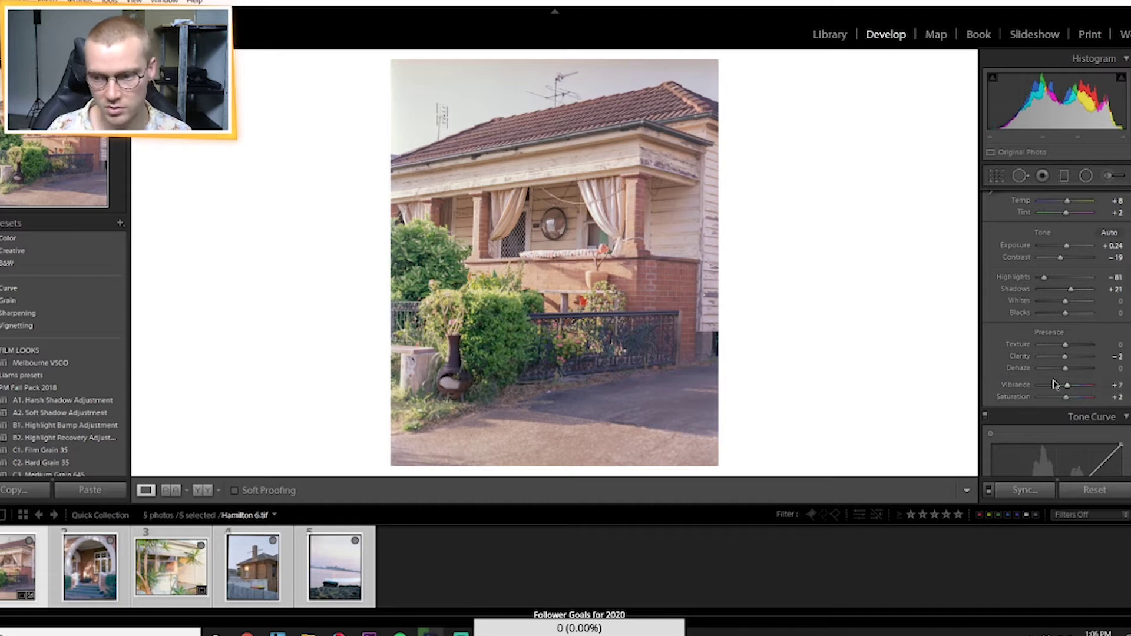
Shape a gentle S-curve on the house photo's RGB tone curve, with lifted highlights, anchored midtones and lowered shadows
{"action": "scroll", "coordinate": [1055, 385], "scroll_direction": "down", "scroll_amount": 2}
{"action": "left_click", "coordinate": [1090, 397]}
{"action": "left_click", "coordinate": [1061, 433]}
{"action": "scroll", "coordinate": [1031, 433], "scroll_direction": "down", "scroll_amount": 2}
{"action": "left_click", "coordinate": [1025, 386]}
{"action": "left_click_drag", "start_coordinate": [1022, 390], "coordinate": [1023, 391]}
{"action": "left_click_drag", "start_coordinate": [1086, 321], "coordinate": [1056, 358]}
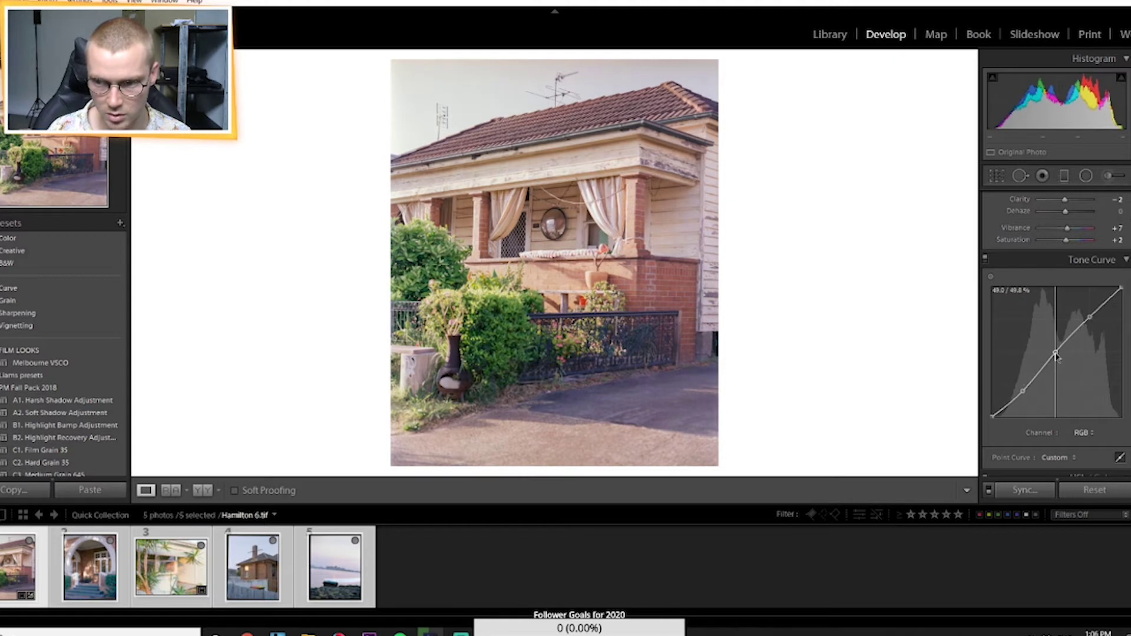
Review the house photo's adjustments and switch to the arched porch photo, Hamilton 8.tif
{"action": "scroll", "coordinate": [1039, 384], "scroll_direction": "up", "scroll_amount": 5}
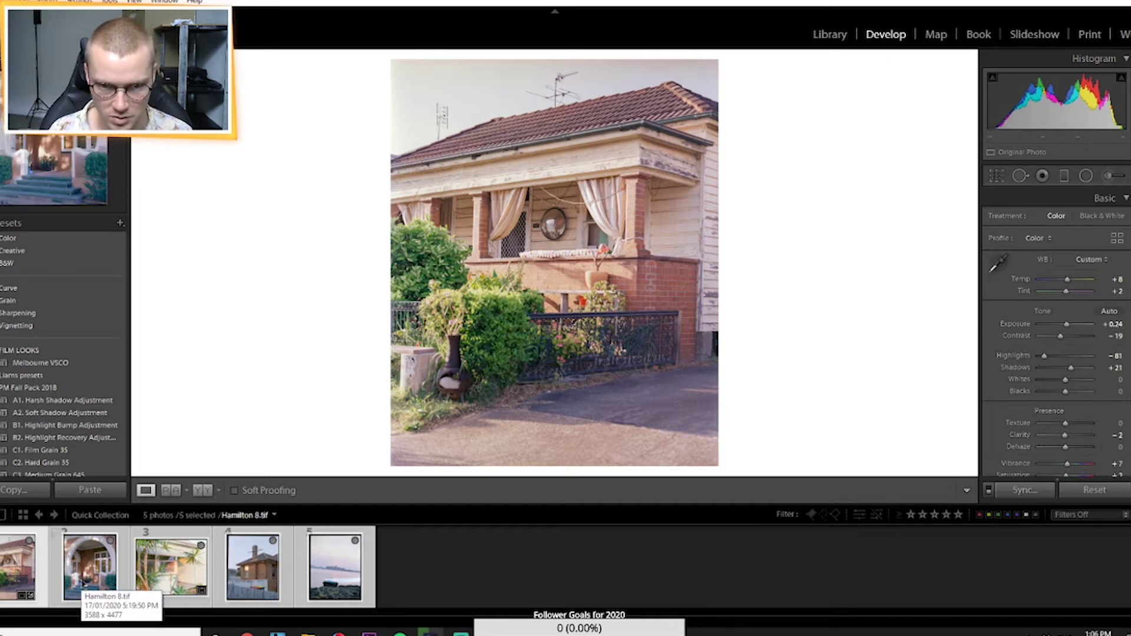
{"action": "scroll", "coordinate": [1042, 415], "scroll_direction": "down", "scroll_amount": 3}
{"action": "scroll", "coordinate": [1100, 399], "scroll_direction": "down", "scroll_amount": 2}
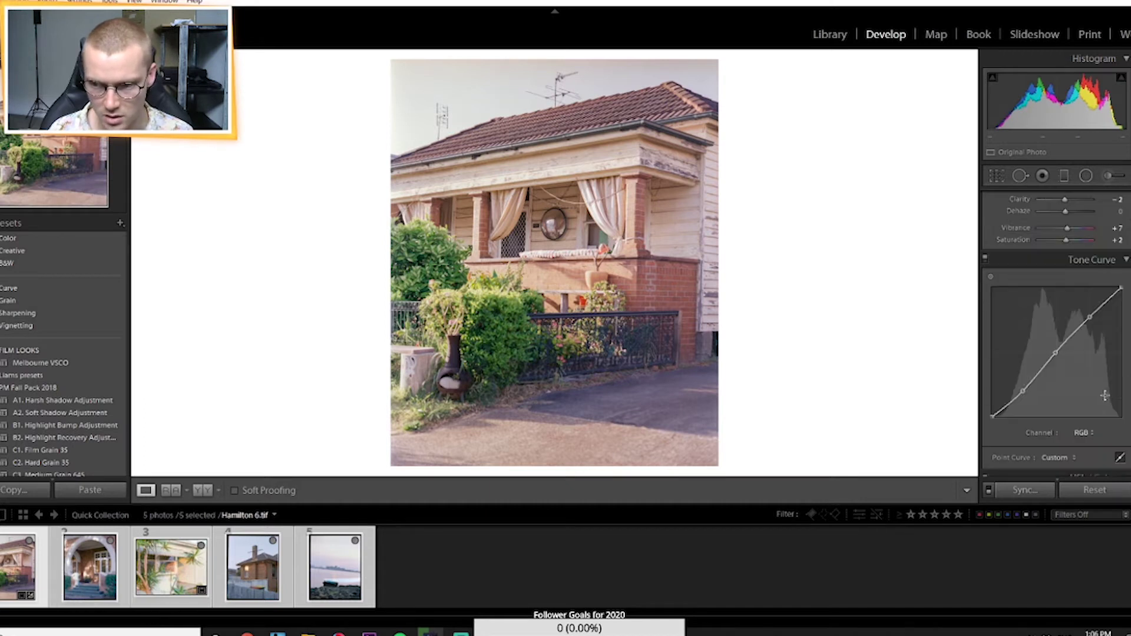
{"action": "scroll", "coordinate": [1058, 401], "scroll_direction": "down", "scroll_amount": 4}
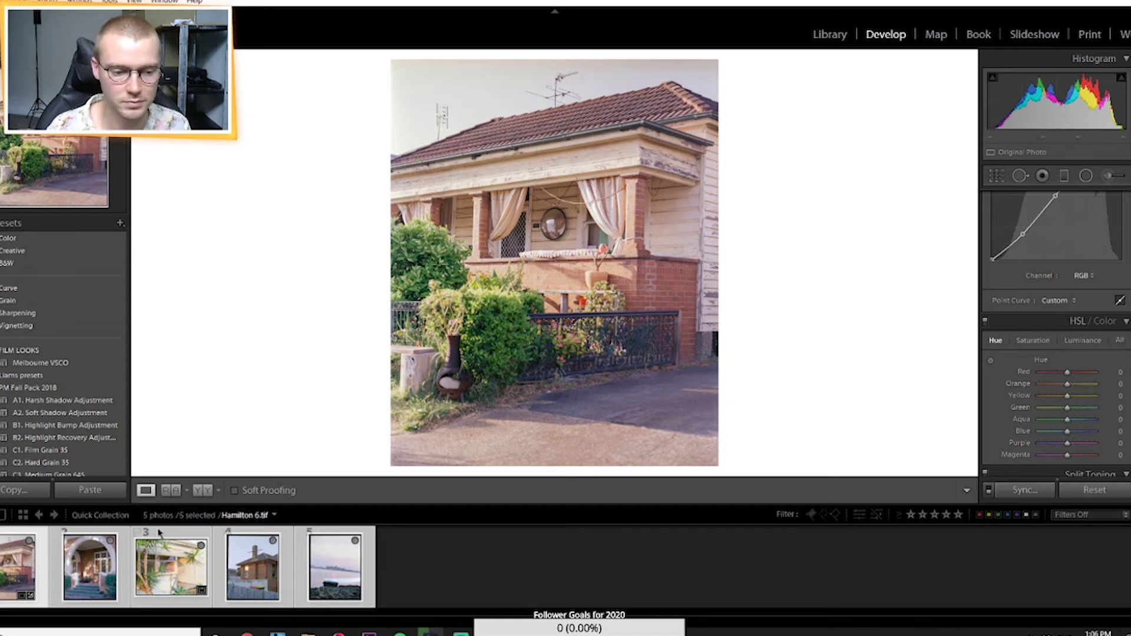
{"action": "left_click", "coordinate": [74, 577]}
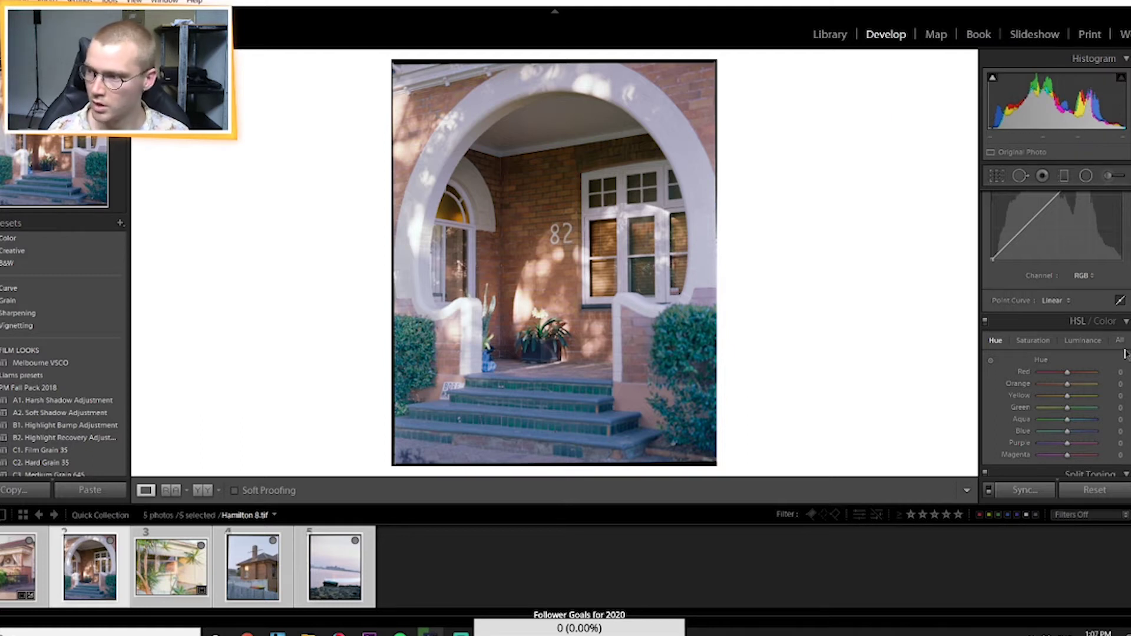
{"action": "scroll", "coordinate": [1063, 354], "scroll_direction": "up", "scroll_amount": 5}
{"action": "left_click_drag", "start_coordinate": [1066, 325], "coordinate": [1068, 325]}
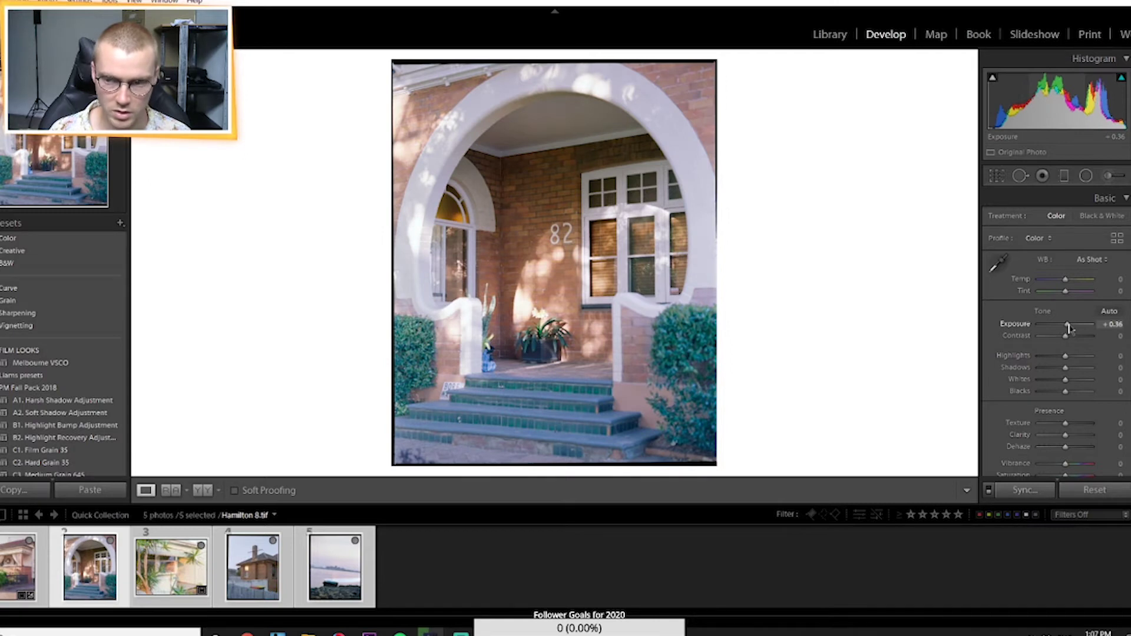
{"action": "double_click", "coordinate": [1068, 327]}
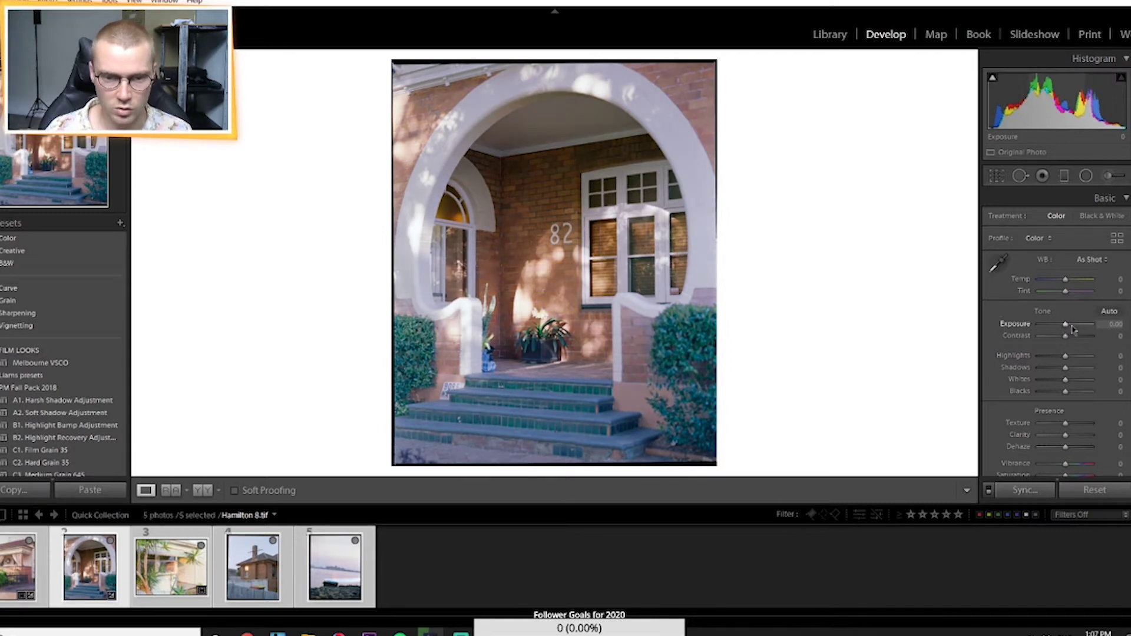
Crop the arched porch photo on all sides to remove the black film border
{"action": "left_click_drag", "start_coordinate": [548, 250], "coordinate": [578, 414]}
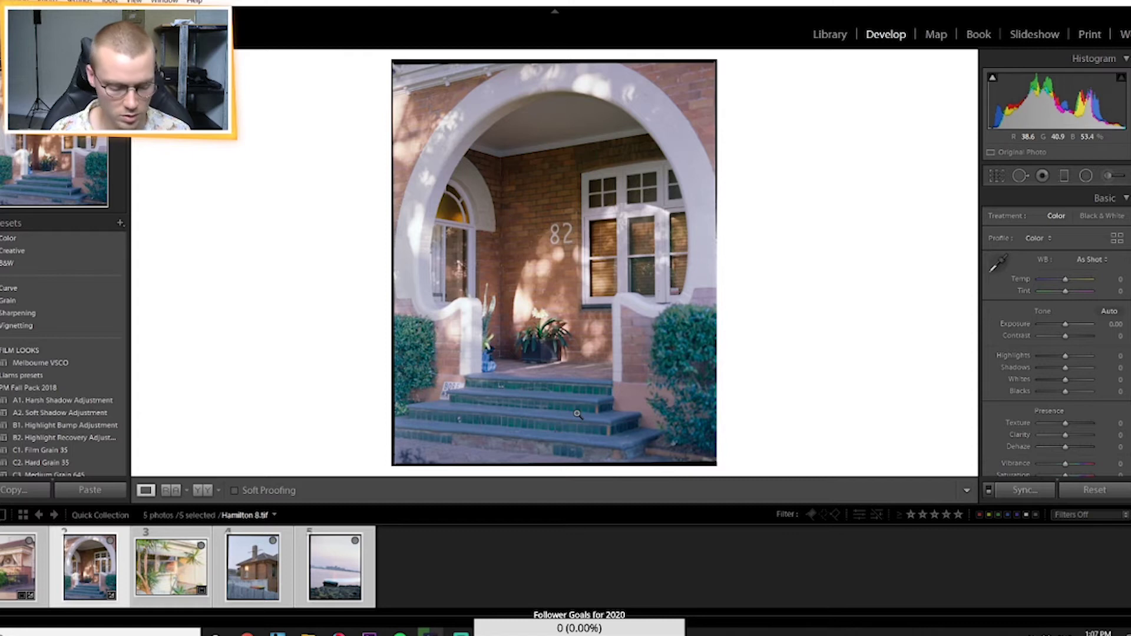
{"action": "key", "text": "r"}
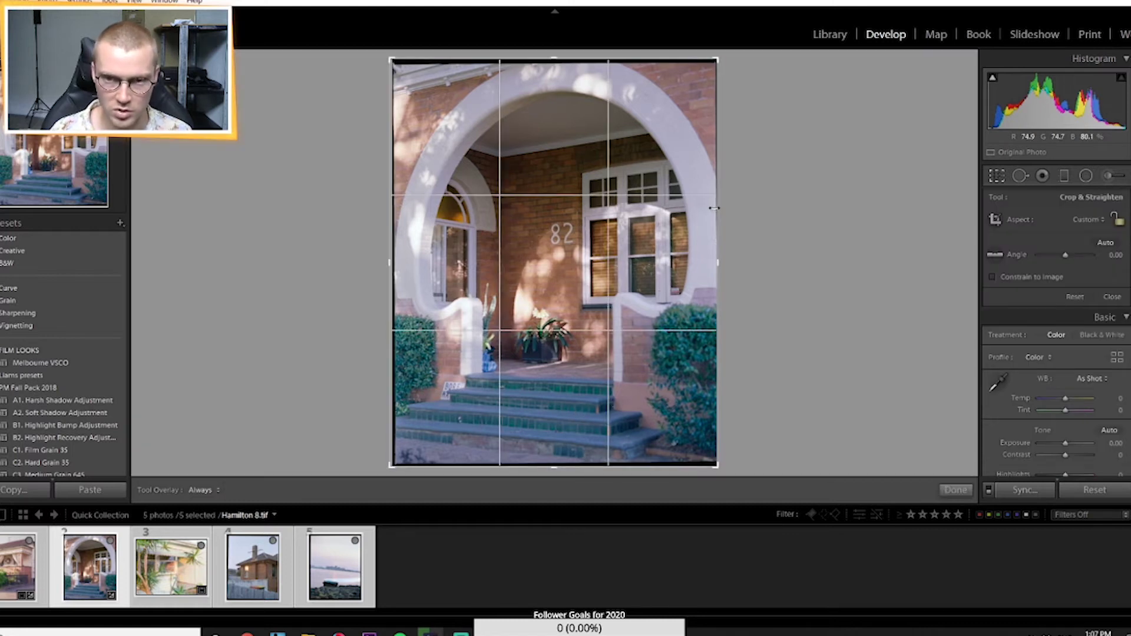
{"action": "left_click_drag", "start_coordinate": [713, 207], "coordinate": [685, 144]}
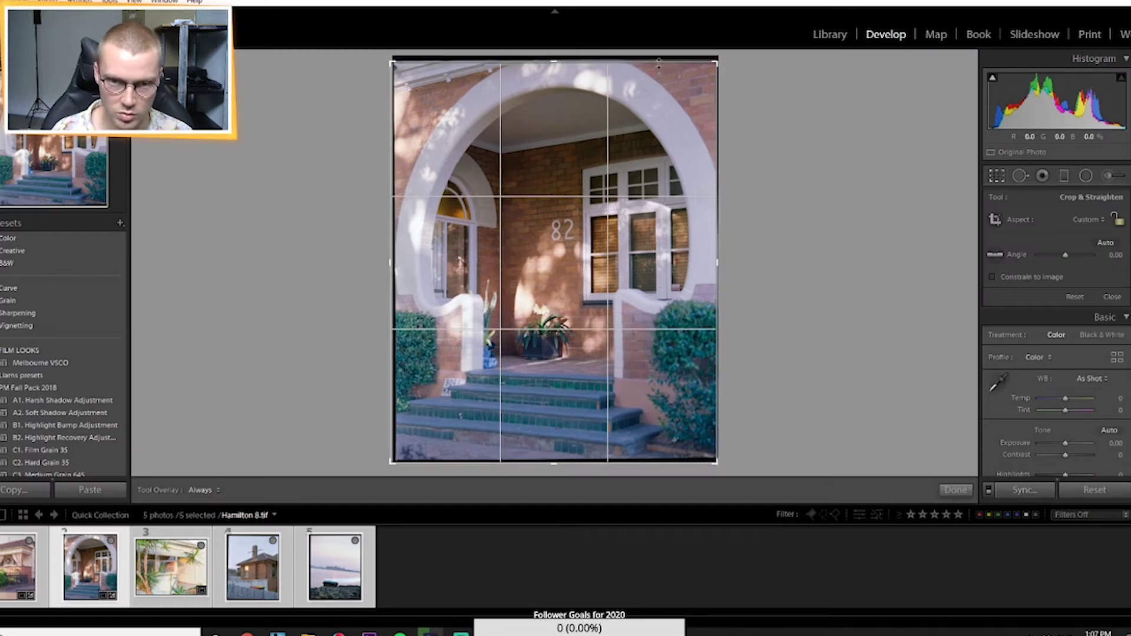
{"action": "left_click_drag", "start_coordinate": [395, 171], "coordinate": [400, 171]}
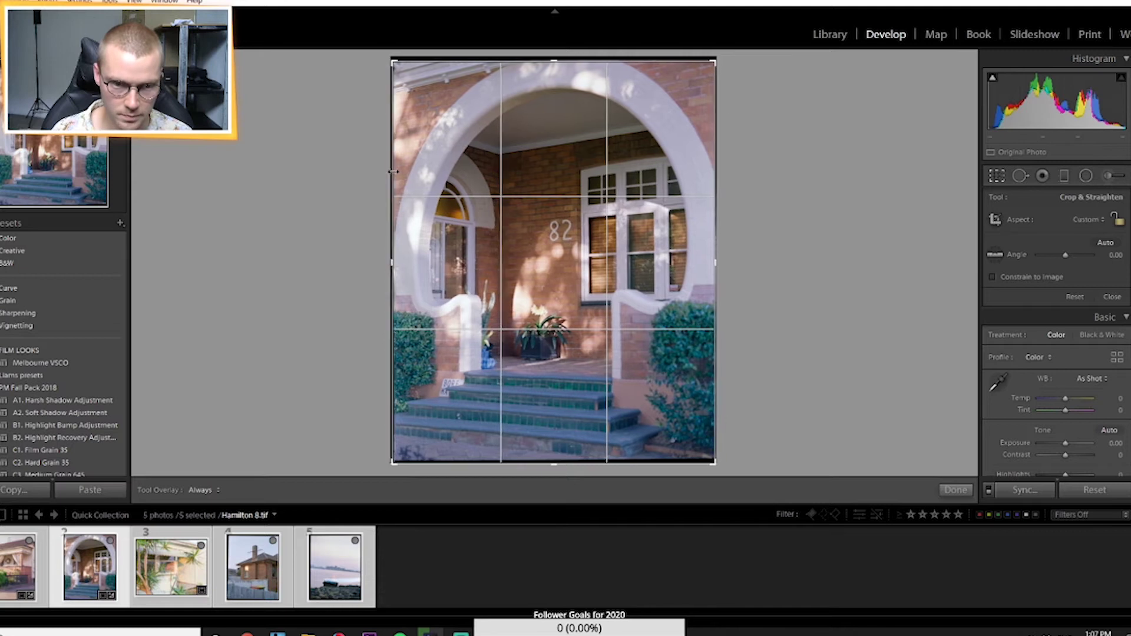
{"action": "left_click_drag", "start_coordinate": [557, 463], "coordinate": [556, 459]}
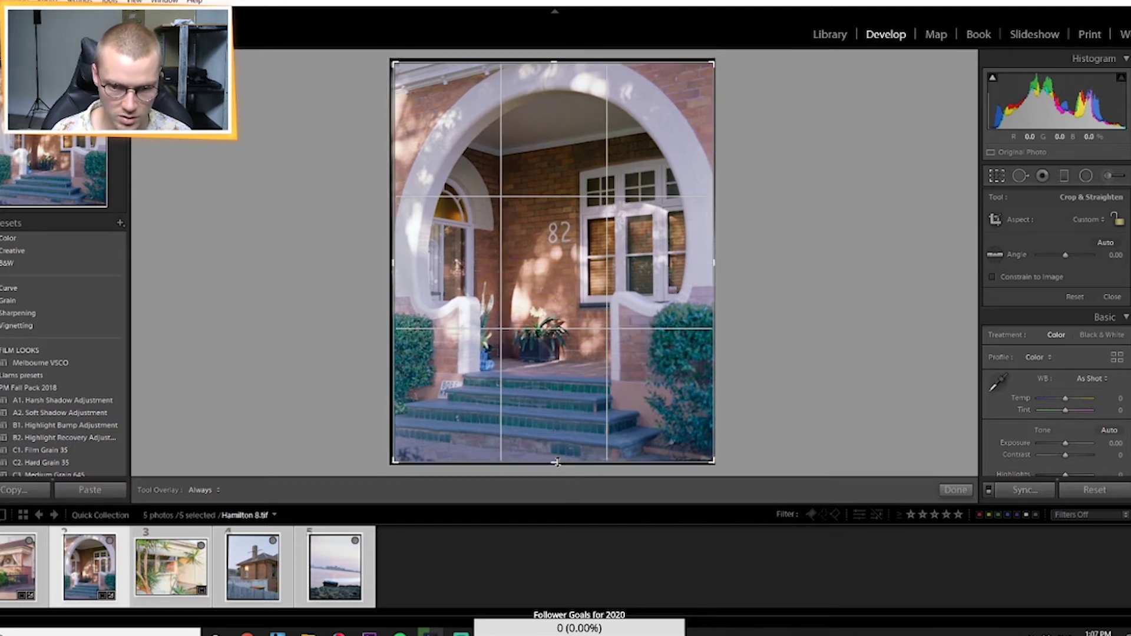
{"action": "key", "text": "r"}
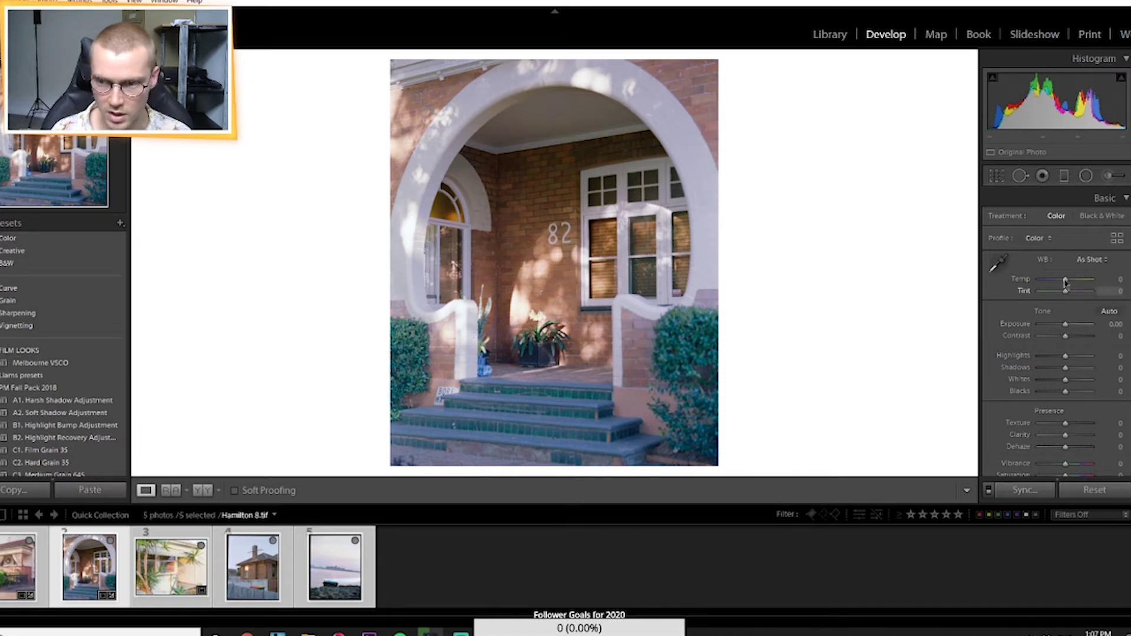
Set the porch photo's white balance to Temp +14 and Tint +5, comparing it with the unedited version
{"action": "left_click_drag", "start_coordinate": [1065, 283], "coordinate": [1070, 284]}
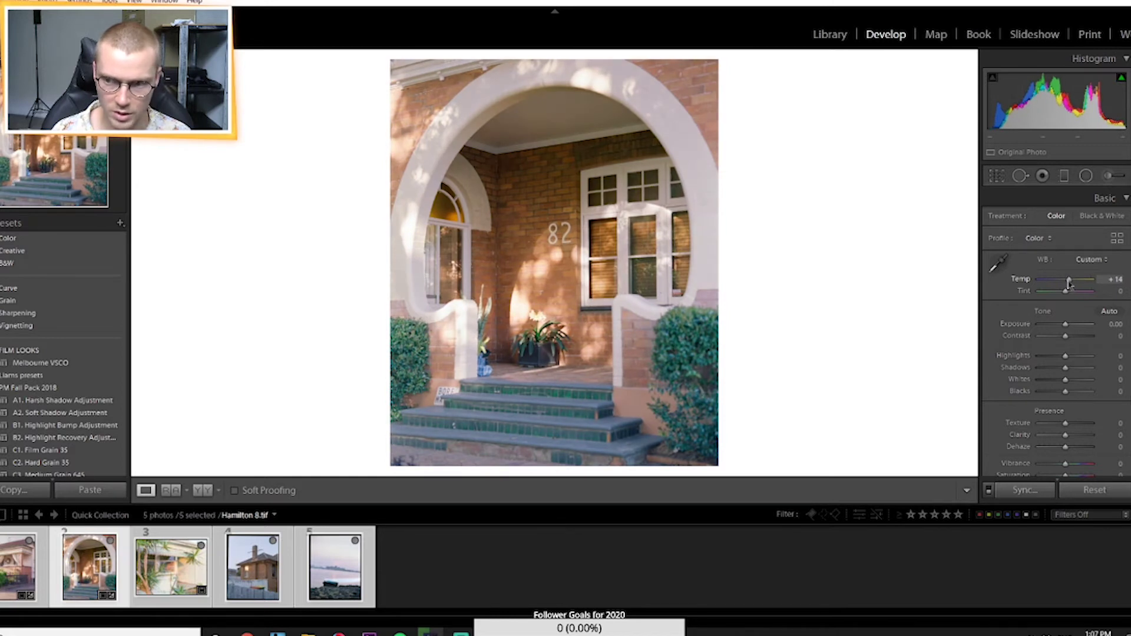
{"action": "left_click_drag", "start_coordinate": [1070, 285], "coordinate": [1070, 285]}
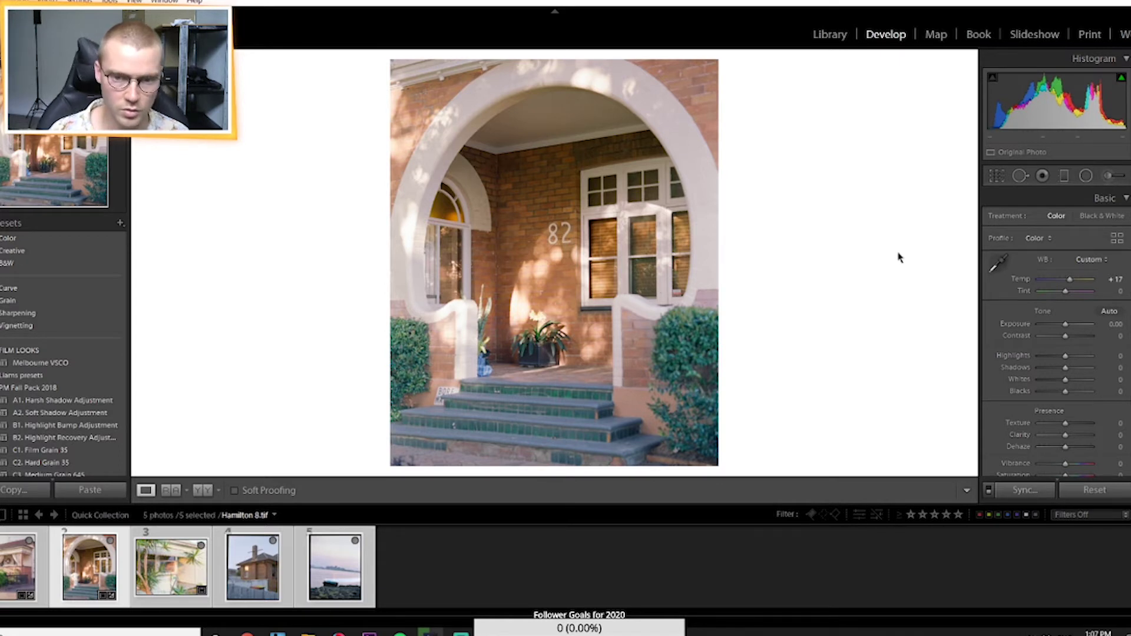
{"action": "key", "text": "backslash"}
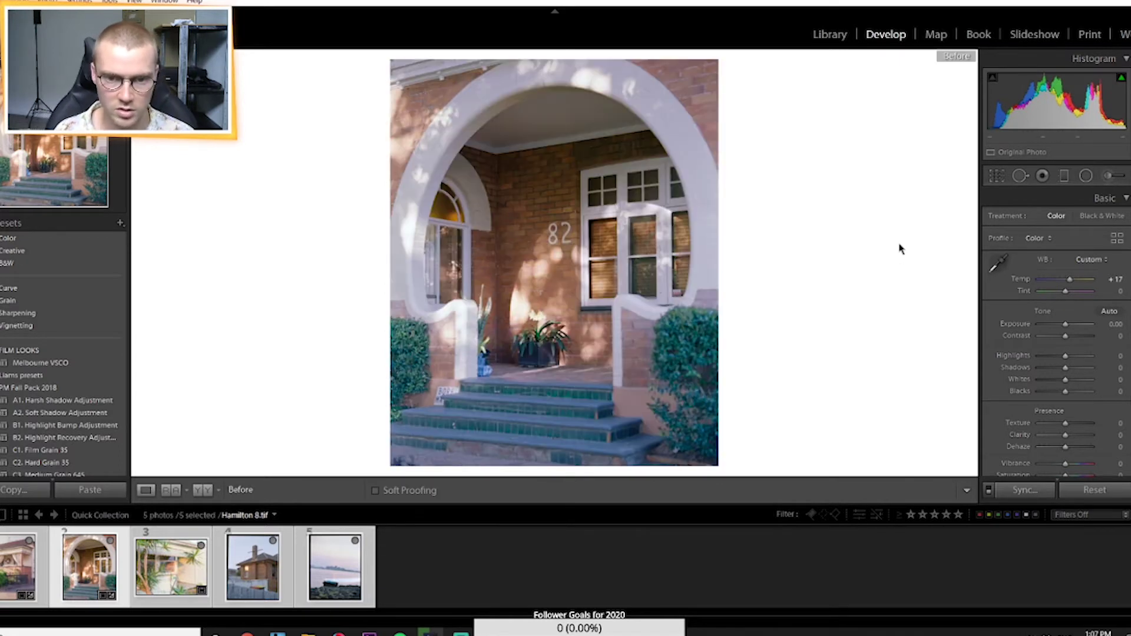
{"action": "key", "text": "backslash"}
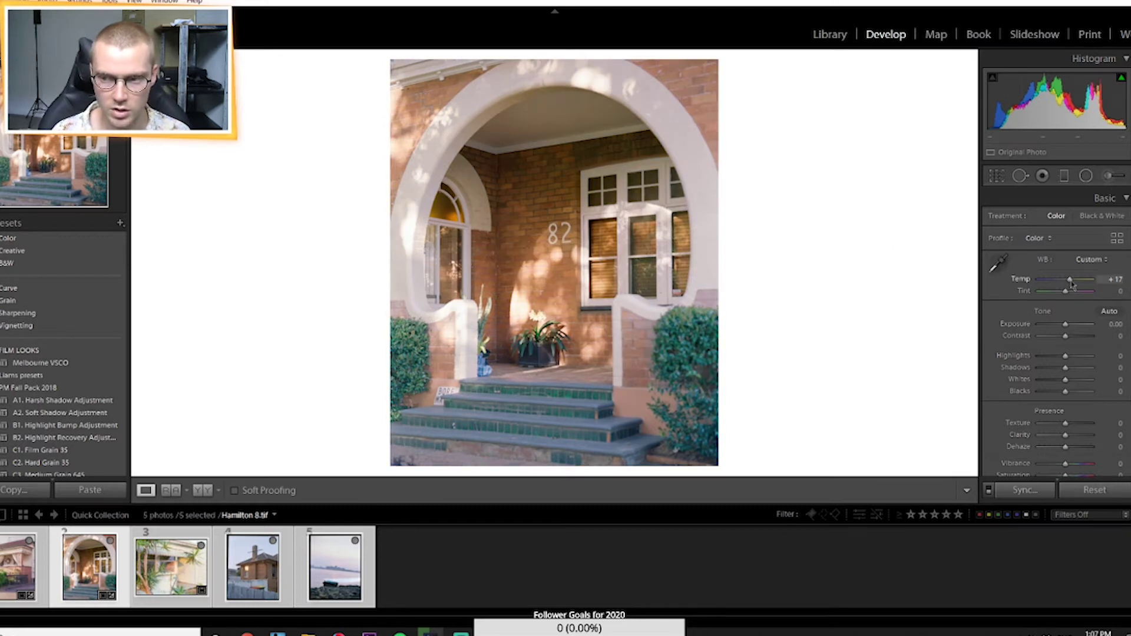
{"action": "left_click_drag", "start_coordinate": [1071, 284], "coordinate": [1070, 284]}
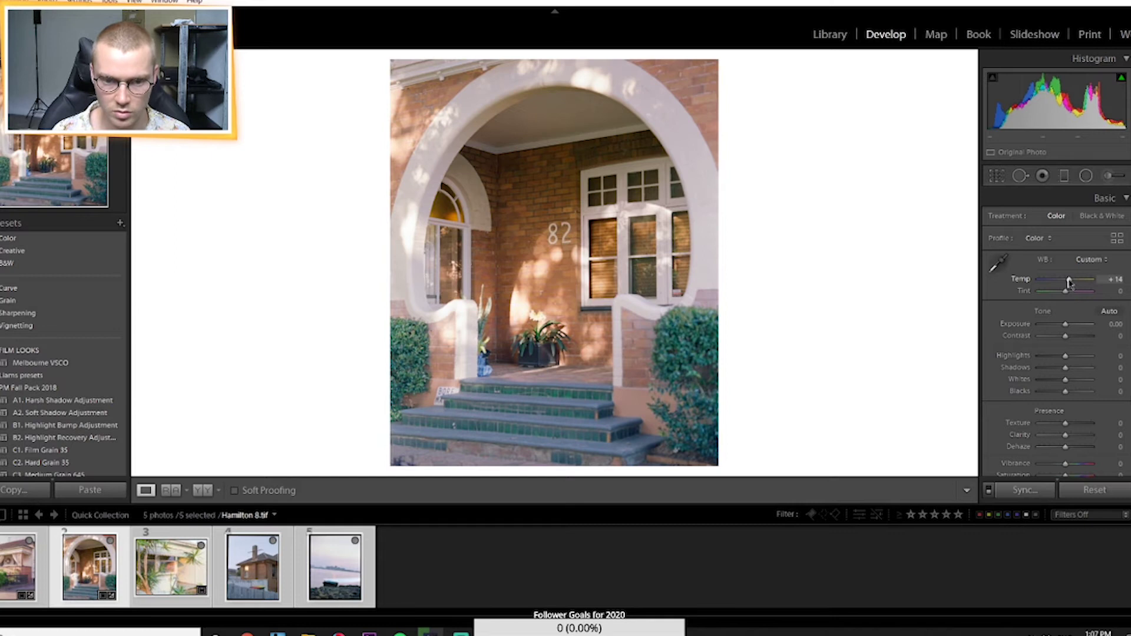
{"action": "key", "text": "backslash"}
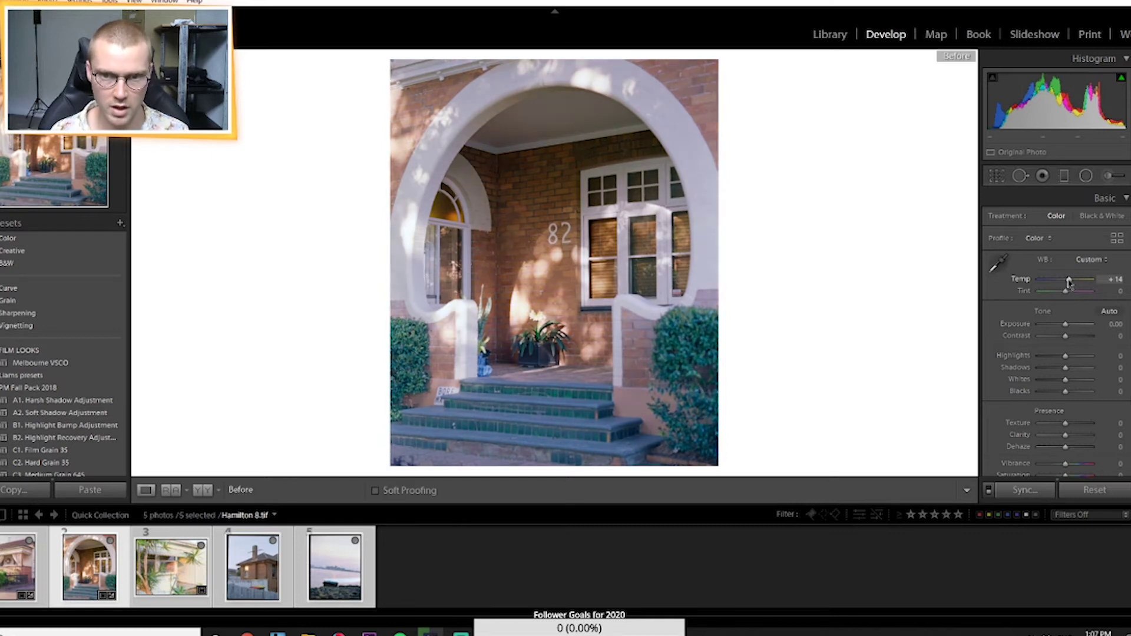
{"action": "key", "text": "backslash"}
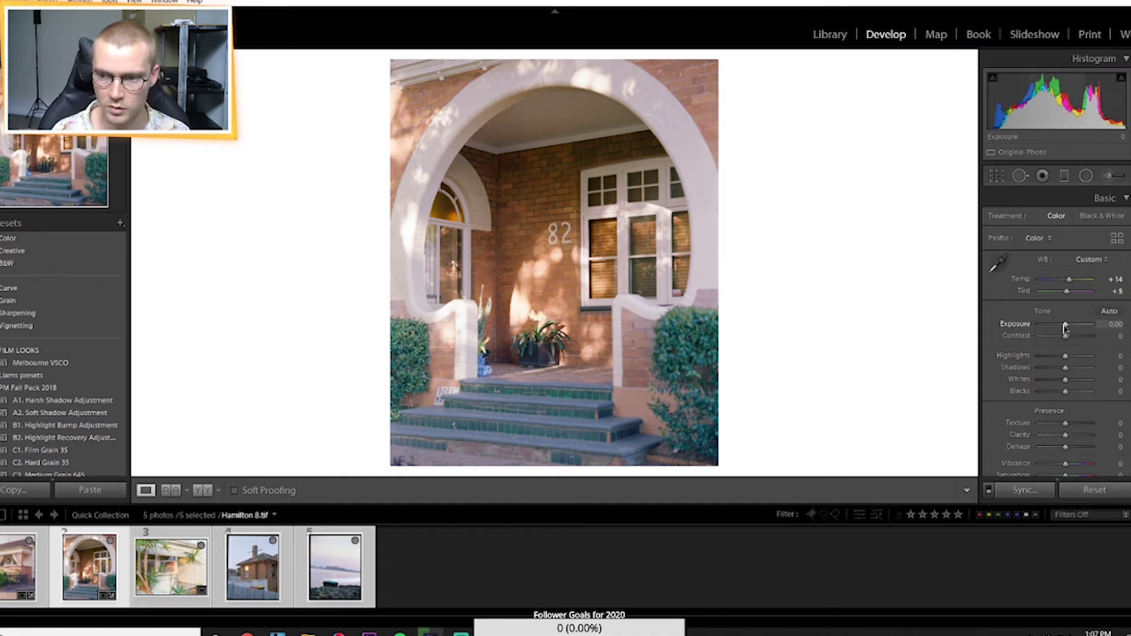
Adjust the porch photo's tone to Exposure +0.36, Highlights -20 and Shadows +10
{"action": "left_click_drag", "start_coordinate": [1065, 326], "coordinate": [1067, 328]}
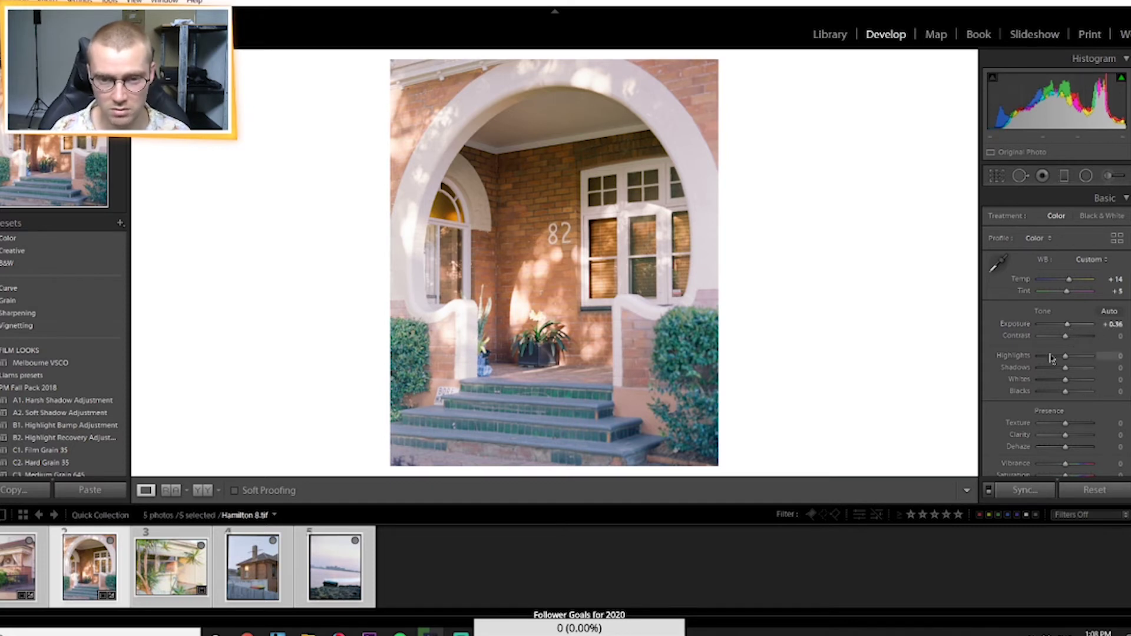
{"action": "mouse_move", "coordinate": [1066, 358]}
{"action": "left_mouse_down"}
{"action": "mouse_move", "coordinate": [1053, 358]}
{"action": "mouse_move", "coordinate": [1064, 362]}
{"action": "left_mouse_up"}
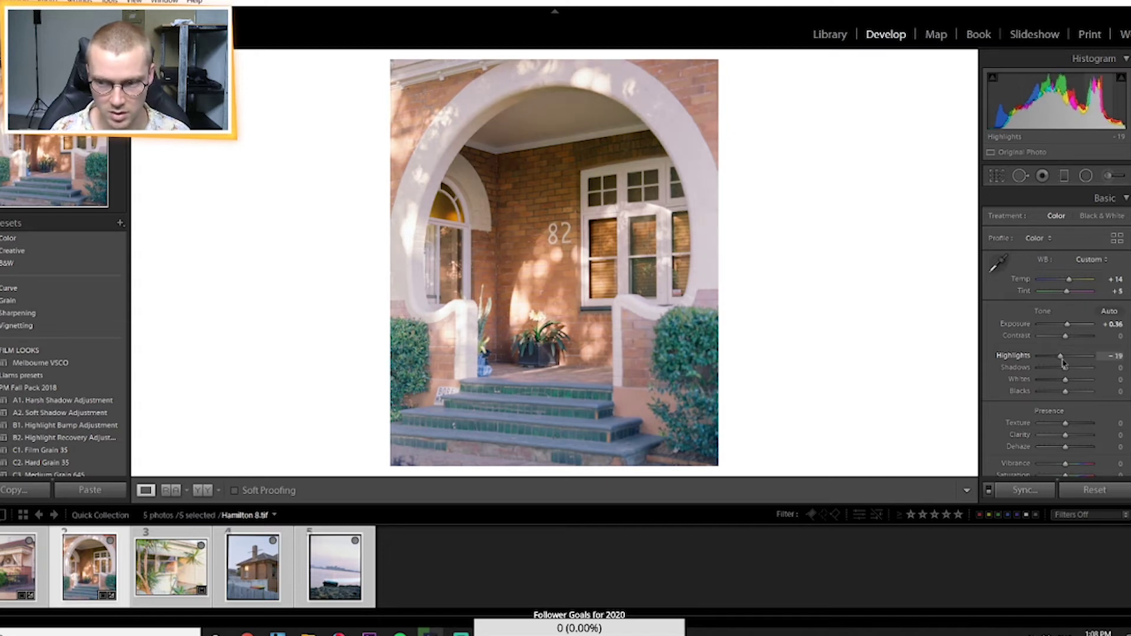
{"action": "left_click", "coordinate": [1117, 357]}
{"action": "key", "text": "BackSpace"}
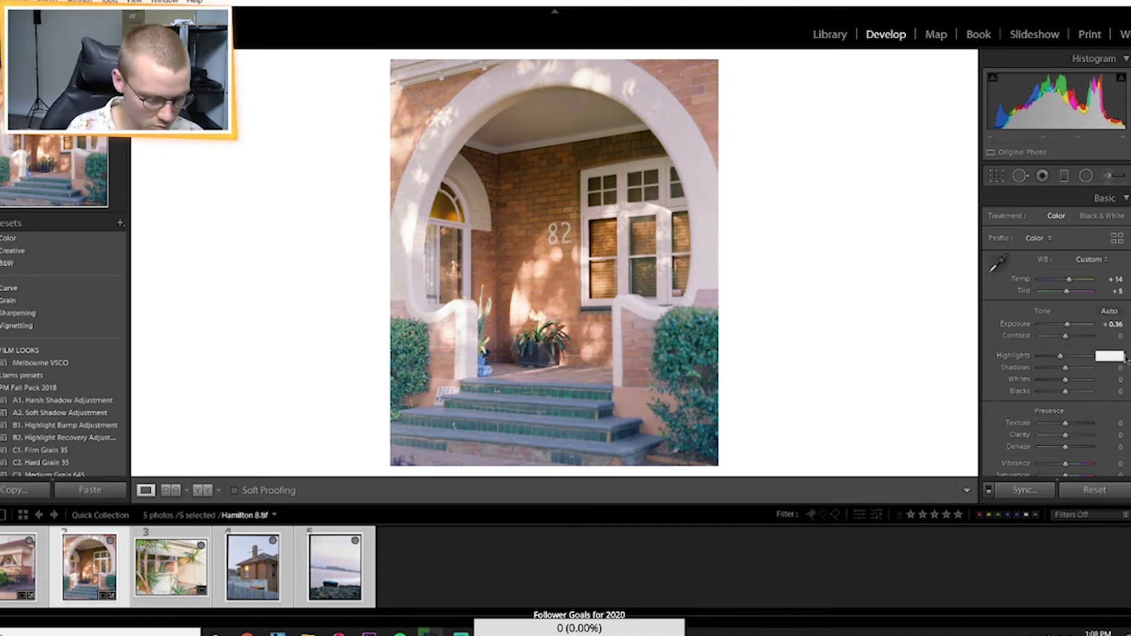
{"action": "type", "text": "-20"}
{"action": "key", "text": "Return"}
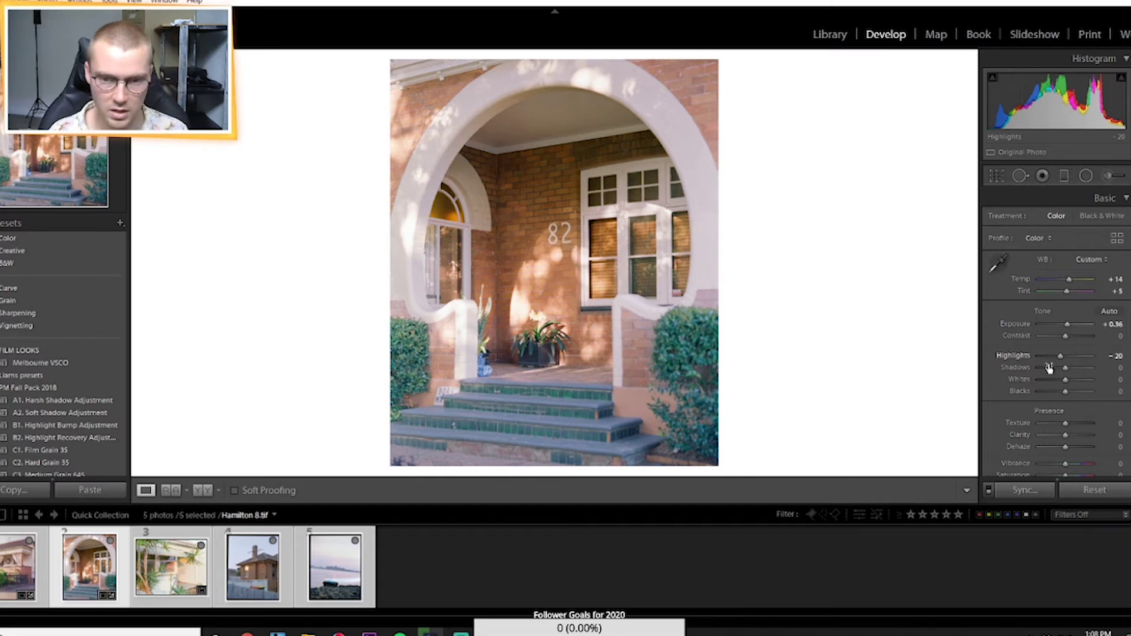
{"action": "left_click_drag", "start_coordinate": [1064, 373], "coordinate": [1079, 368]}
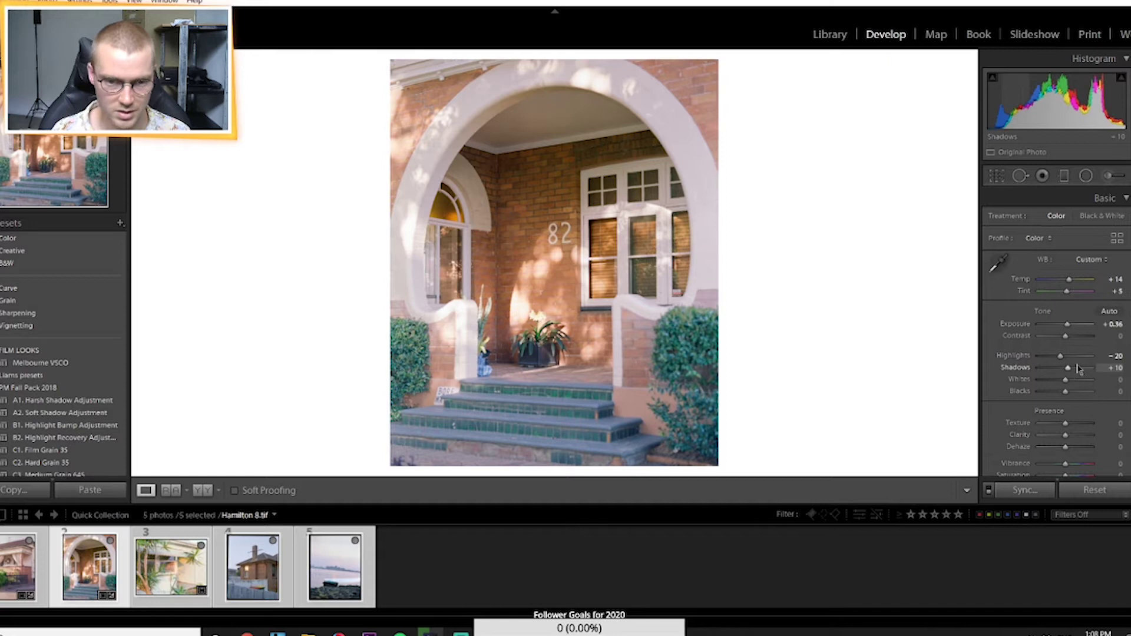
Set the porch photo's Clarity to -2, Vibrance to +10 and Saturation to +2
{"action": "left_click_drag", "start_coordinate": [1065, 435], "coordinate": [1064, 436]}
{"action": "scroll", "coordinate": [1084, 434], "scroll_direction": "down", "scroll_amount": 3}
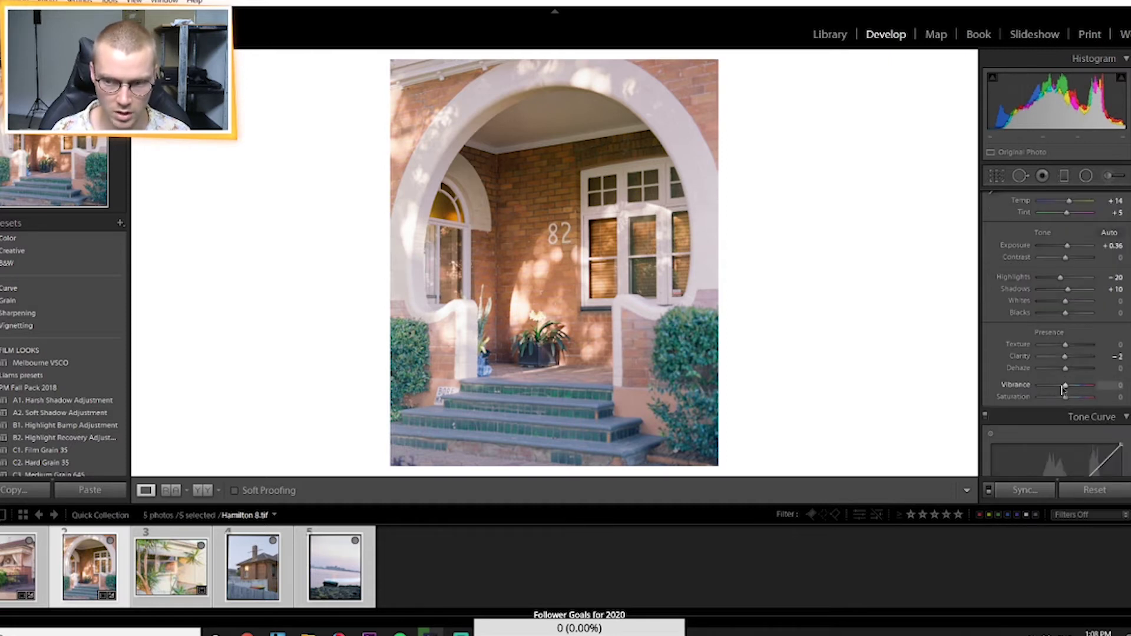
{"action": "left_click_drag", "start_coordinate": [1066, 397], "coordinate": [1066, 397]}
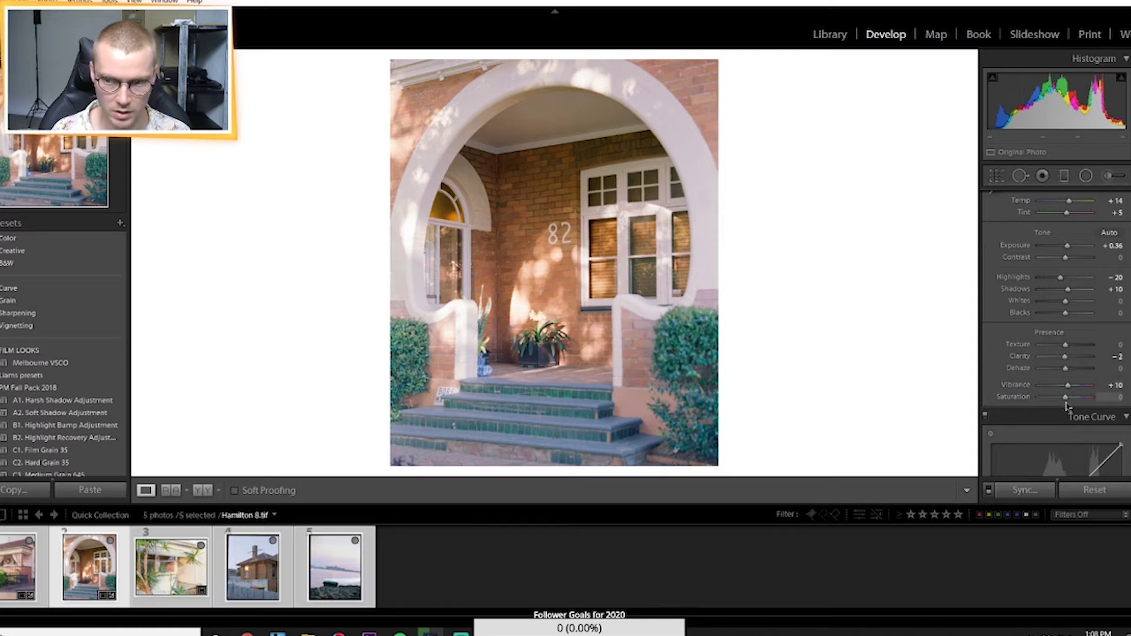
Add highlight, midtone and shadow points to the porch photo's RGB tone curve to form a gentle S-curve
{"action": "scroll", "coordinate": [1093, 378], "scroll_direction": "down", "scroll_amount": 6}
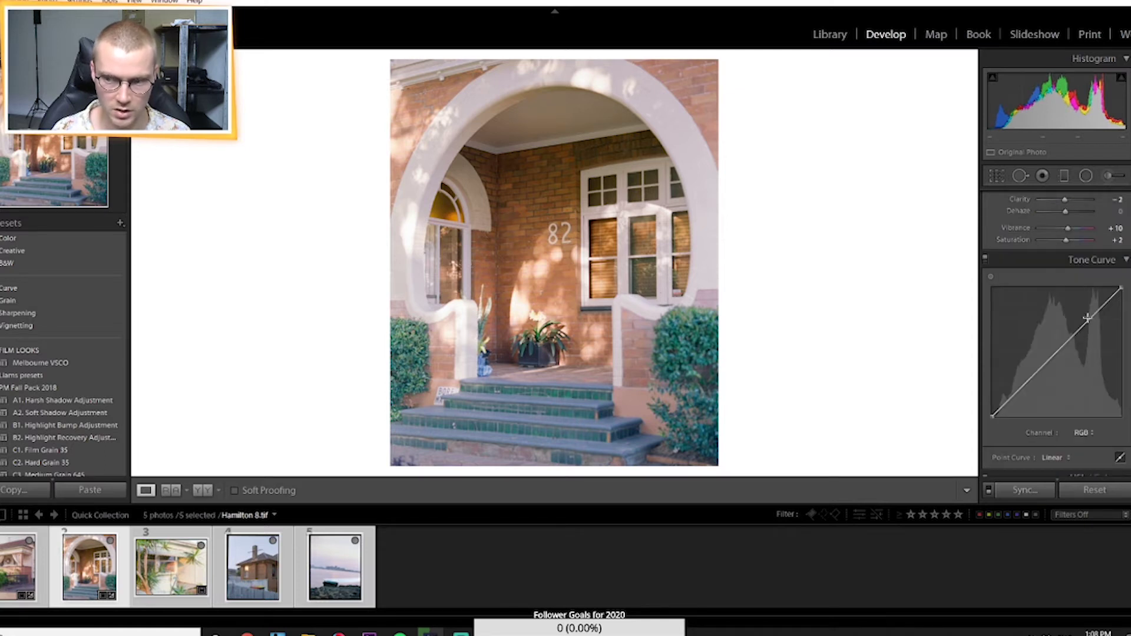
{"action": "left_click", "coordinate": [1087, 318]}
{"action": "left_click", "coordinate": [1058, 353]}
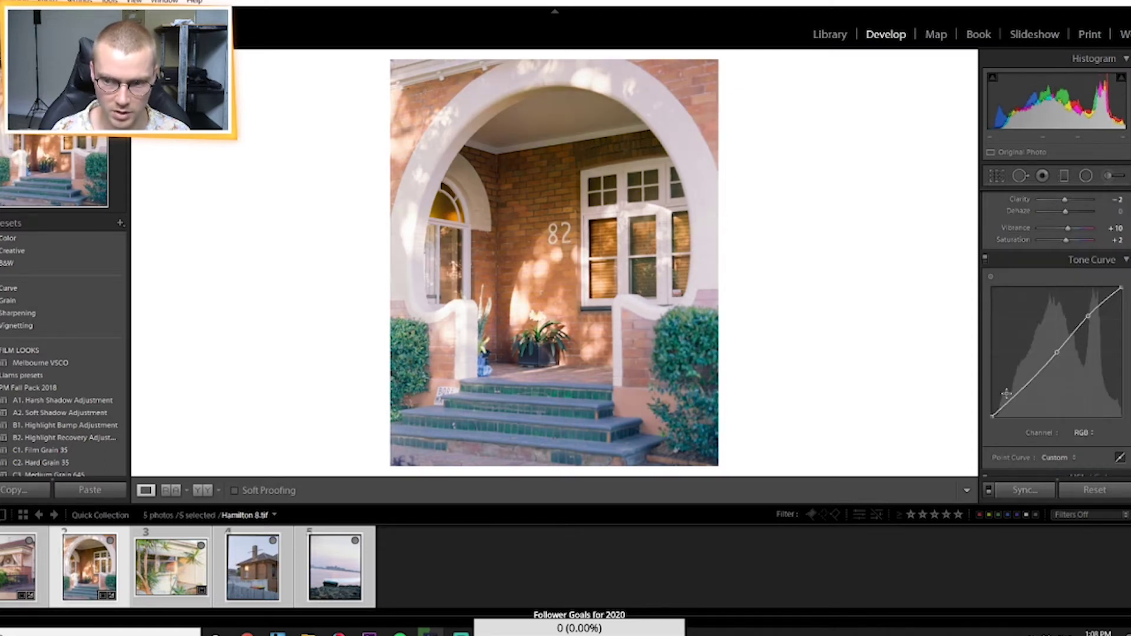
{"action": "left_click", "coordinate": [1024, 390]}
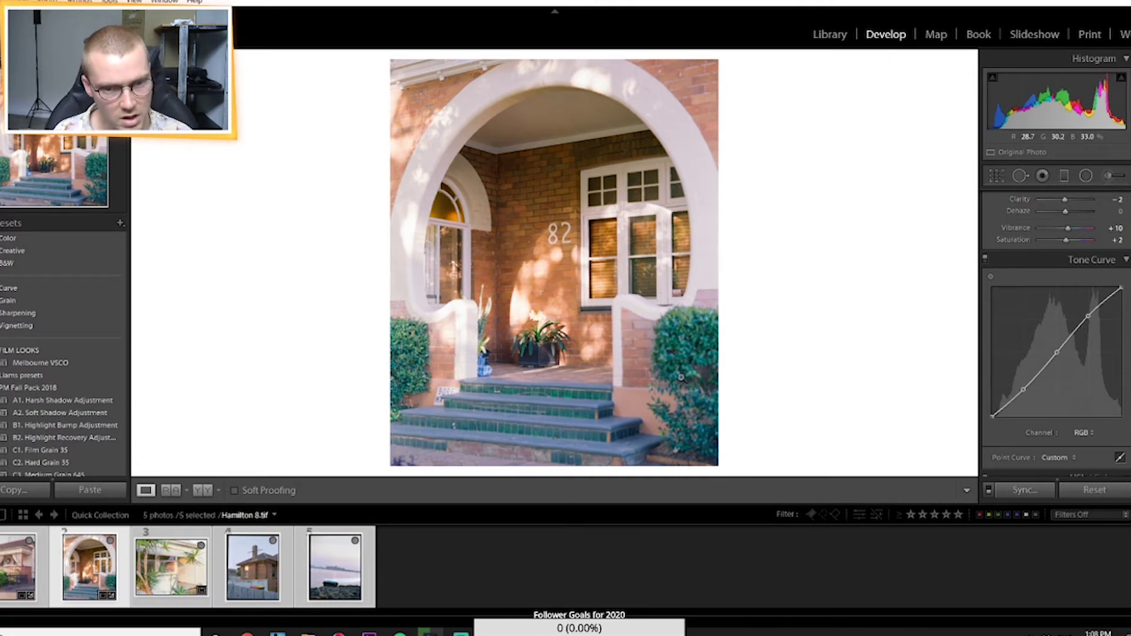
Soften the porch photo by lowering Contrast to -21
{"action": "scroll", "coordinate": [1058, 301], "scroll_direction": "up", "scroll_amount": 5}
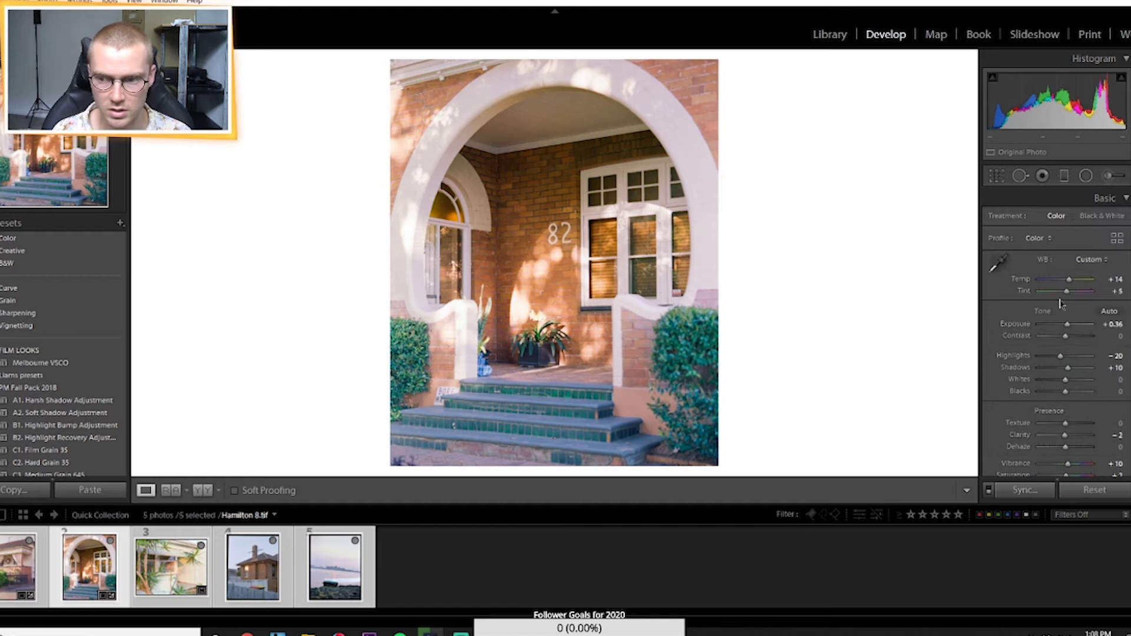
{"action": "left_click_drag", "start_coordinate": [1064, 339], "coordinate": [1060, 339]}
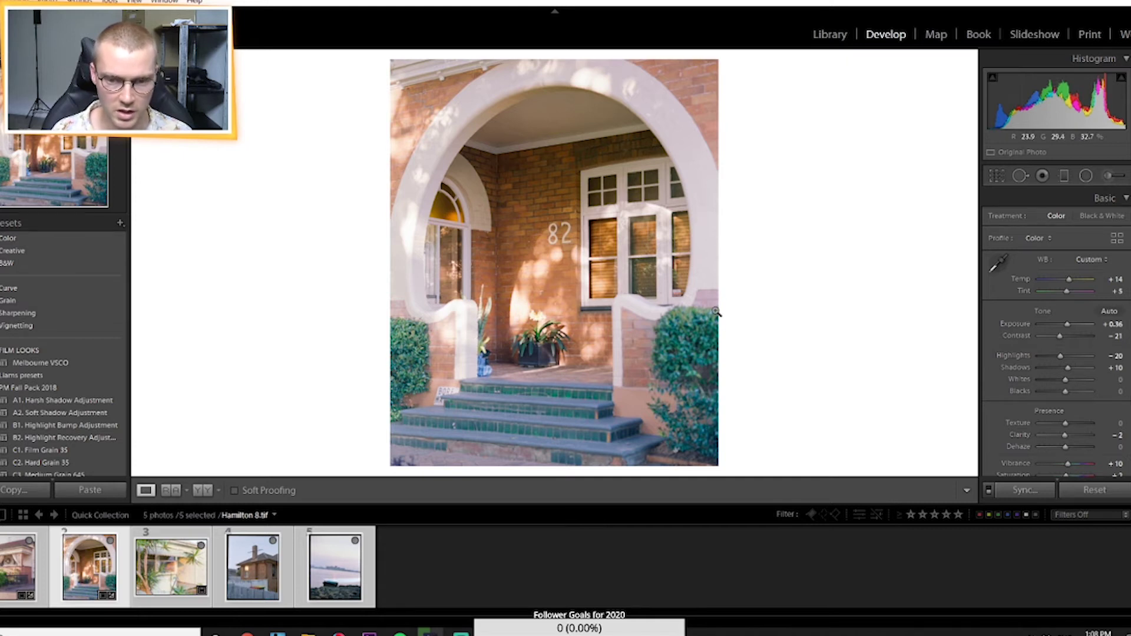
{"action": "scroll", "coordinate": [1054, 365], "scroll_direction": "down", "scroll_amount": 6}
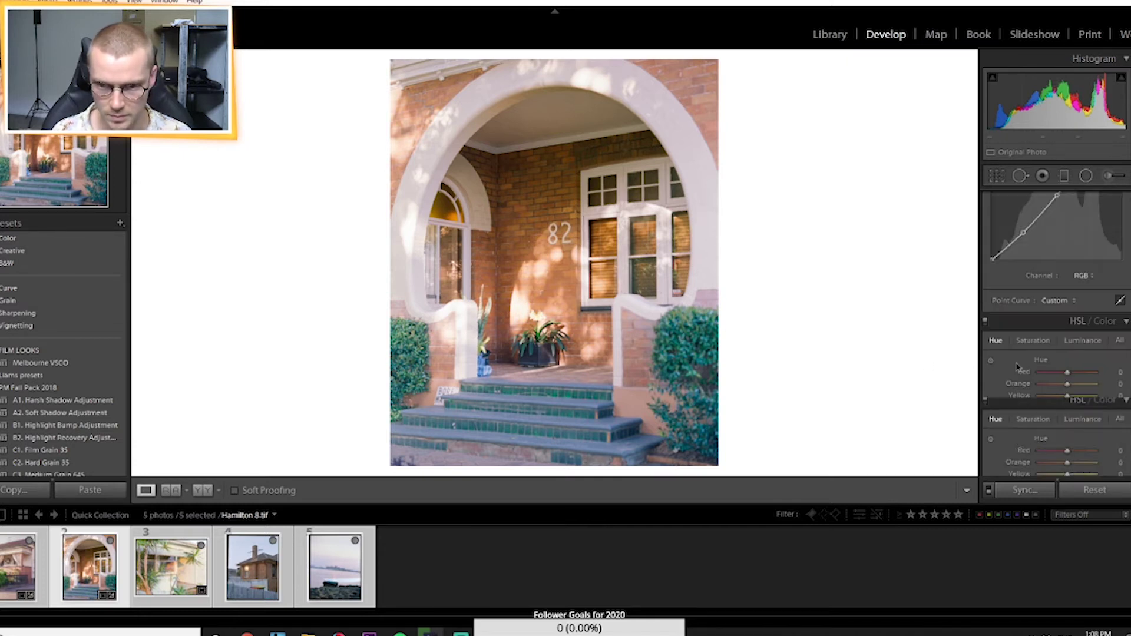
Shift the hue of the porch photo's hedge to Aqua -4 and Blue -23 with the targeted adjustment tool
{"action": "left_click_drag", "start_coordinate": [695, 337], "coordinate": [632, 380]}
{"action": "left_click", "coordinate": [702, 341]}
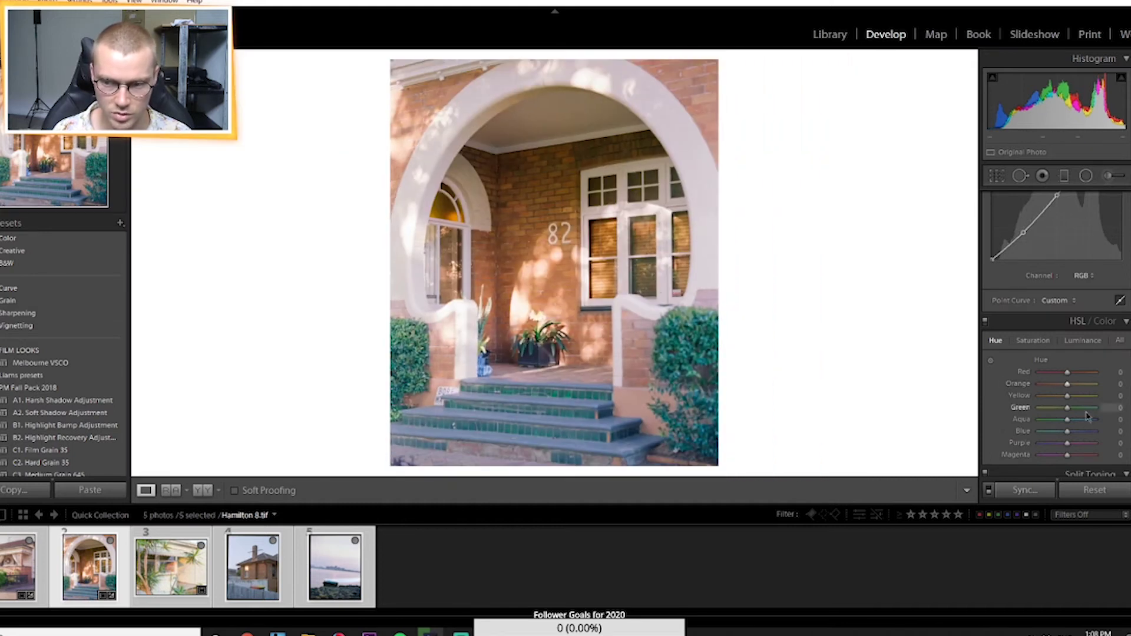
{"action": "left_click", "coordinate": [994, 361]}
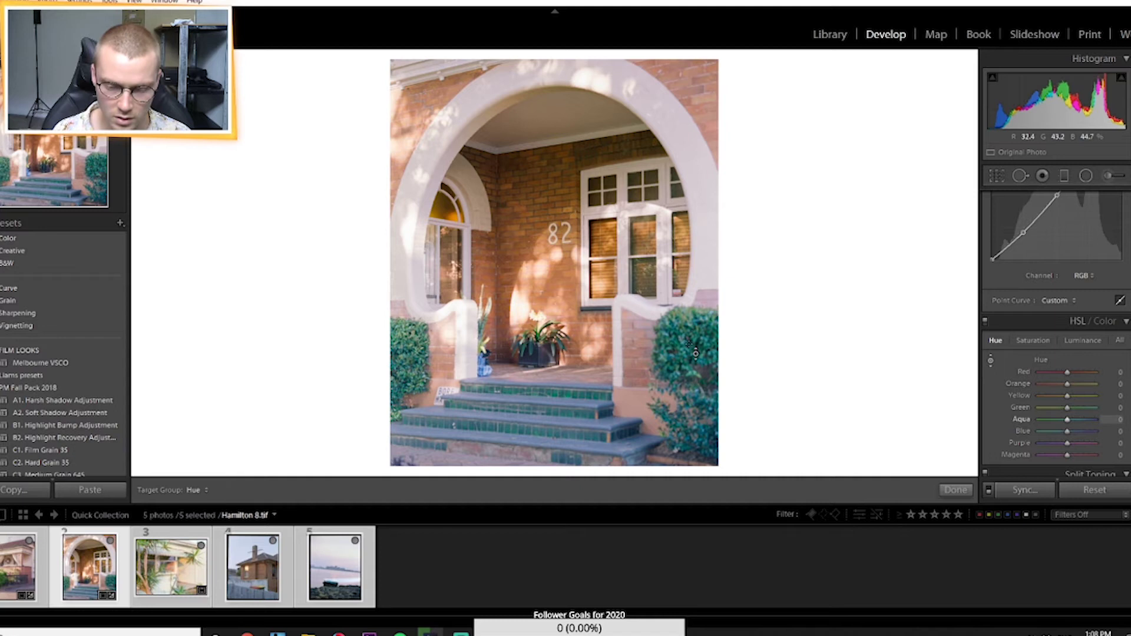
{"action": "key", "text": "z"}
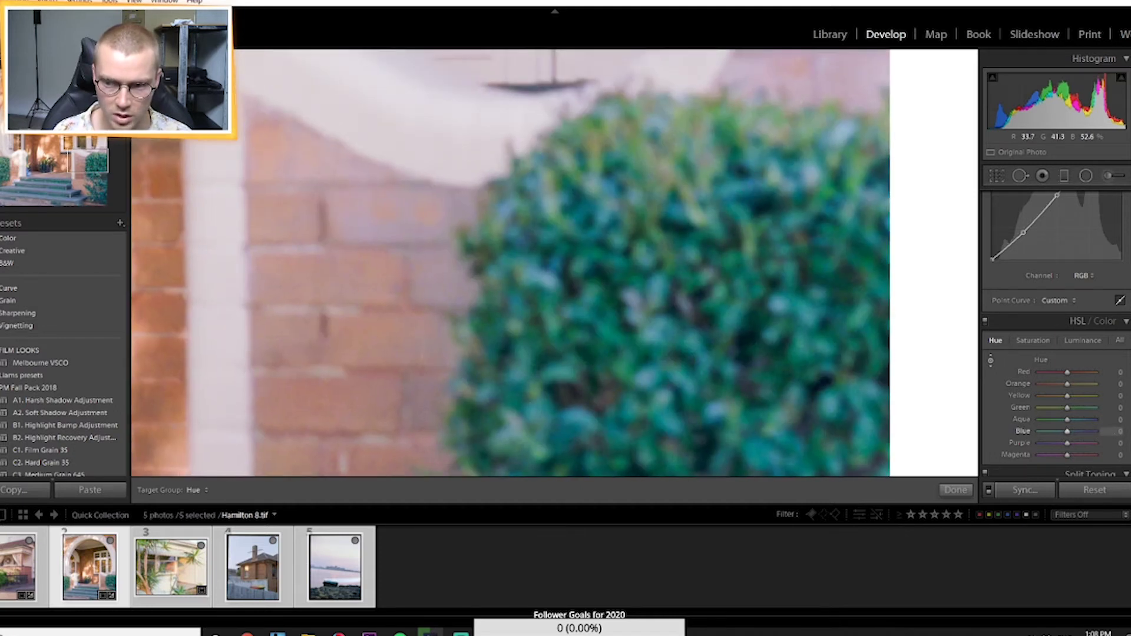
{"action": "left_click_drag", "start_coordinate": [760, 195], "coordinate": [760, 202]}
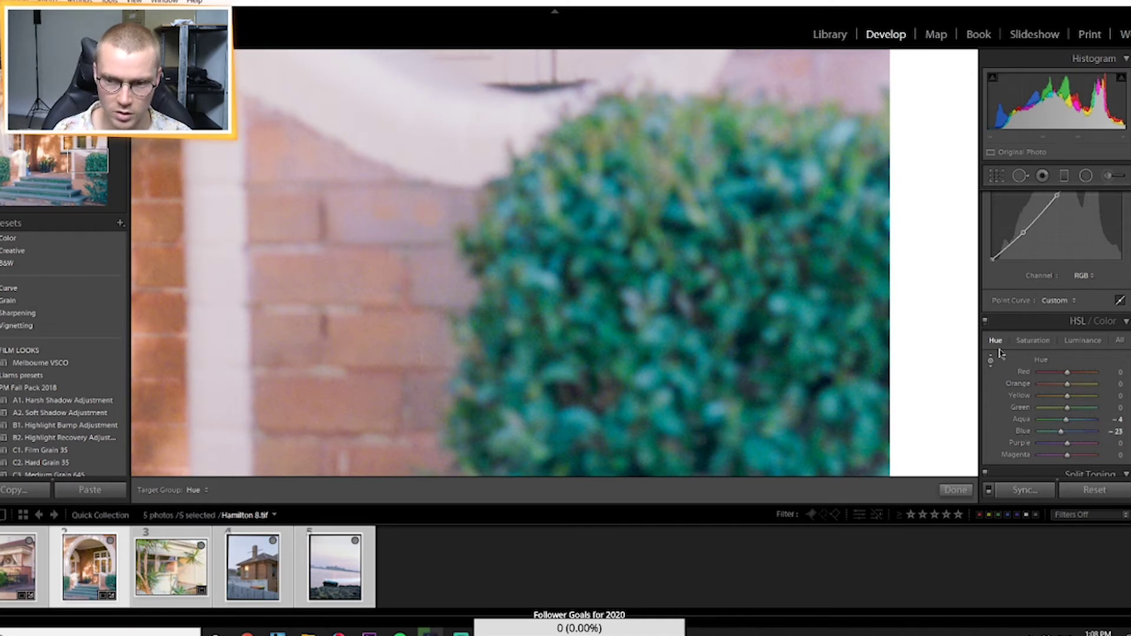
Refine the hedge's hue to Aqua -3 and Blue -22 and check the greens against the whole porch photo
{"action": "scroll", "coordinate": [996, 344], "scroll_direction": "down", "scroll_amount": 2}
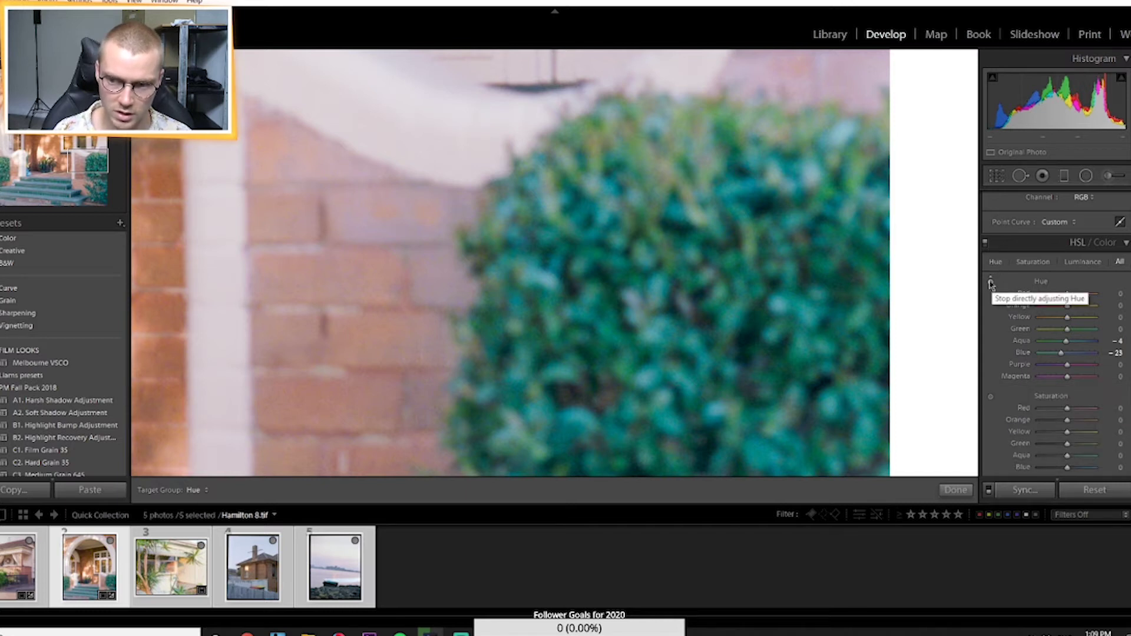
{"action": "left_click", "coordinate": [991, 284]}
{"action": "left_click", "coordinate": [991, 282]}
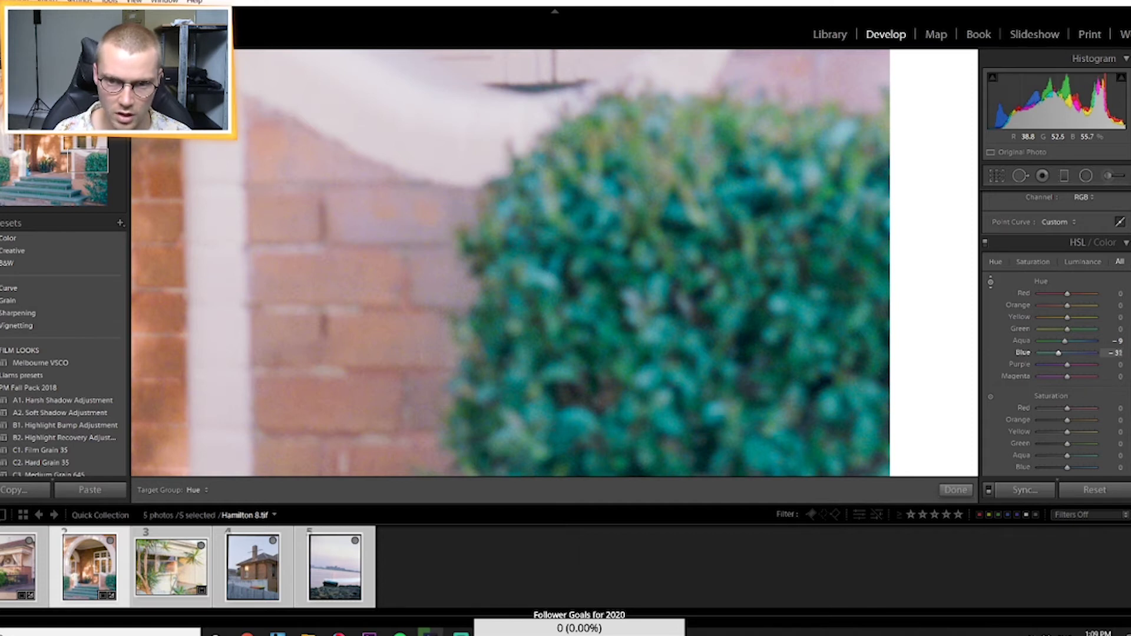
{"action": "left_click_drag", "start_coordinate": [677, 265], "coordinate": [678, 230]}
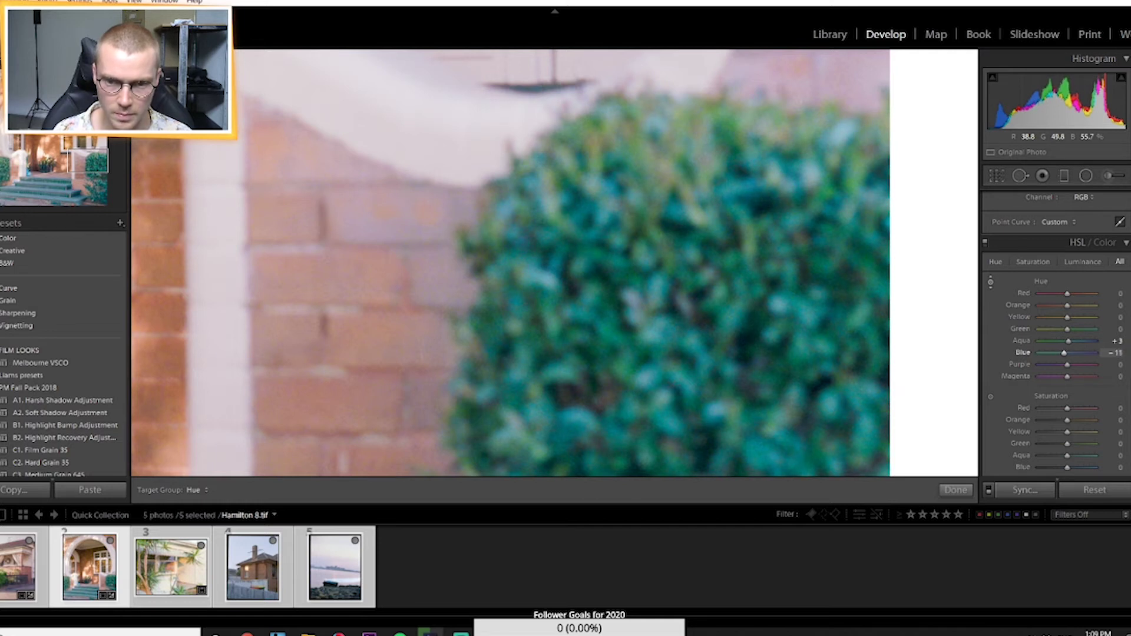
{"action": "mouse_move", "coordinate": [678, 230]}
{"action": "left_mouse_down"}
{"action": "mouse_move", "coordinate": [677, 206]}
{"action": "mouse_move", "coordinate": [677, 221]}
{"action": "left_mouse_up"}
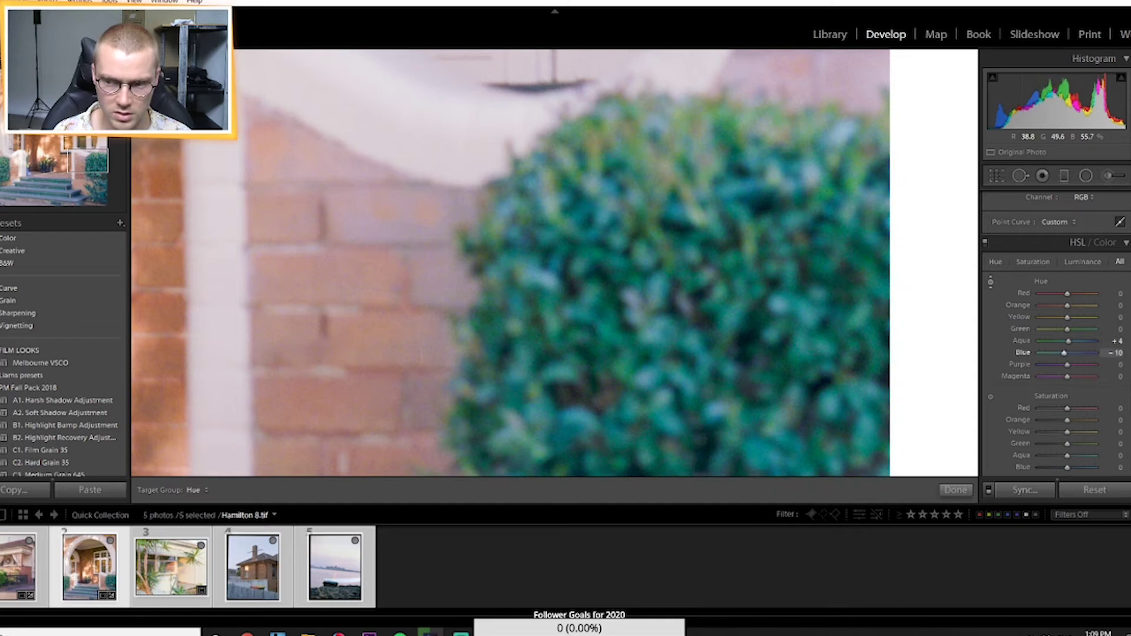
{"action": "left_click_drag", "start_coordinate": [677, 221], "coordinate": [678, 224]}
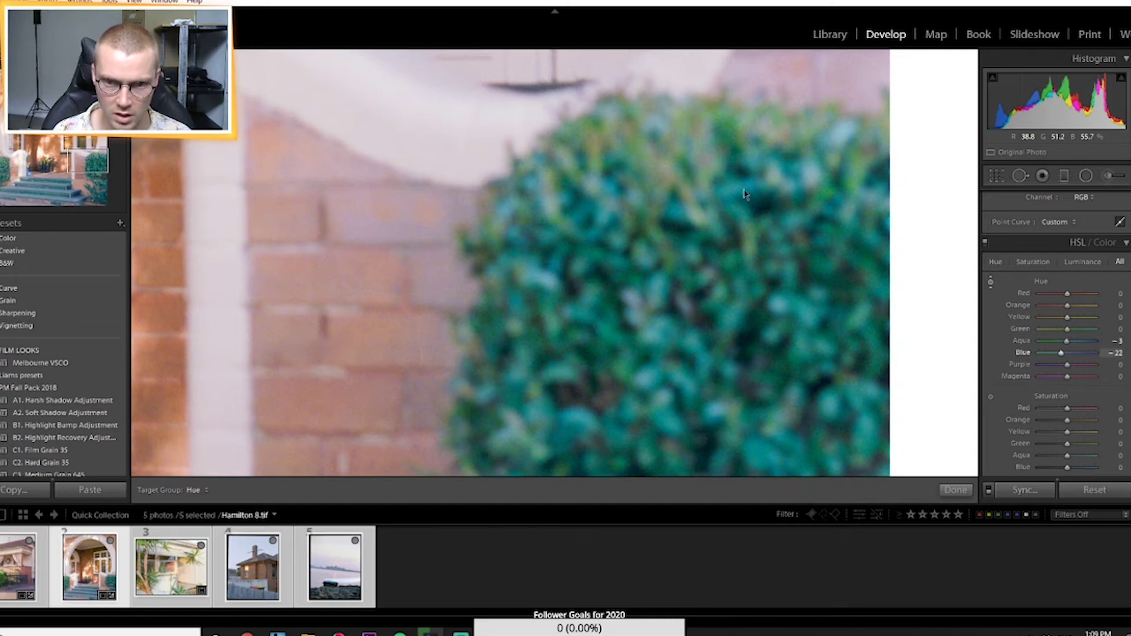
{"action": "key", "text": "z"}
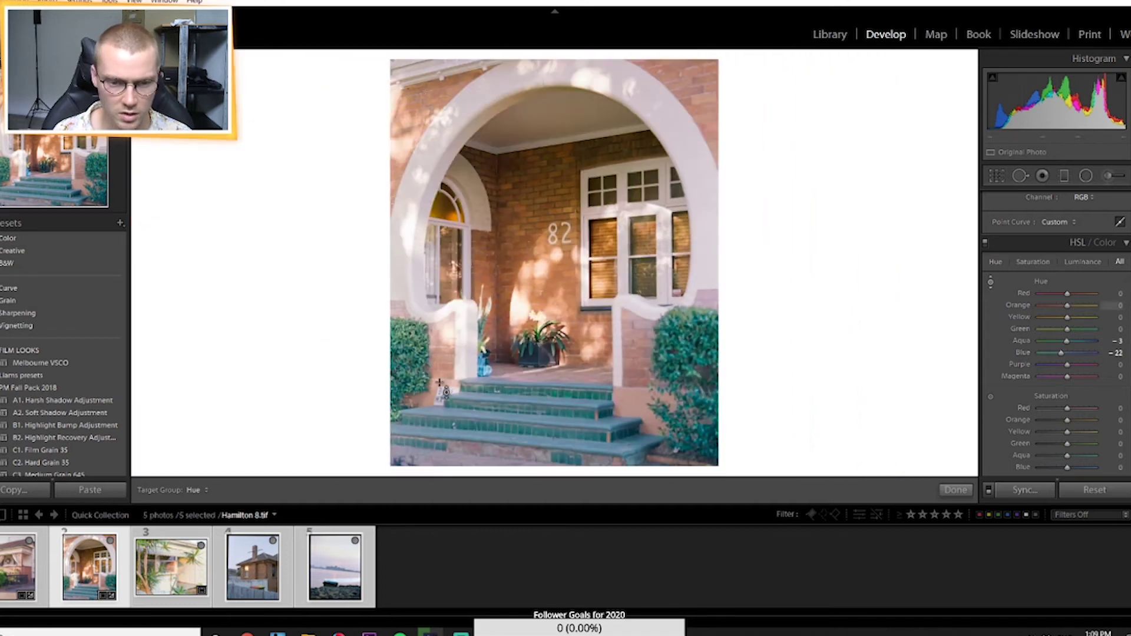
{"action": "key", "text": "z"}
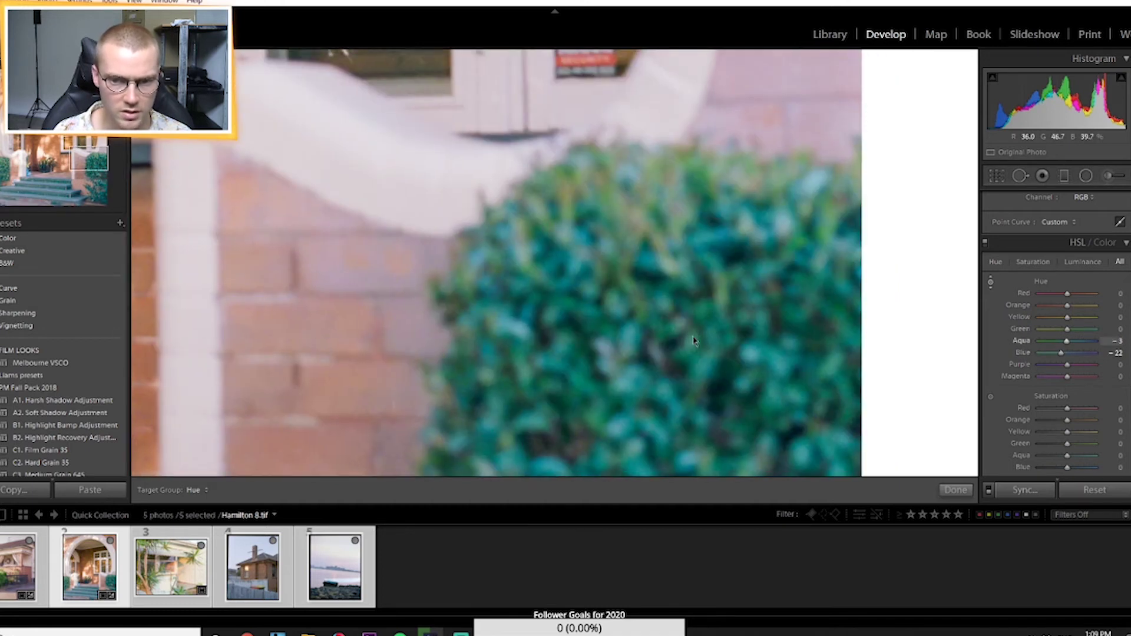
{"action": "key", "text": "z"}
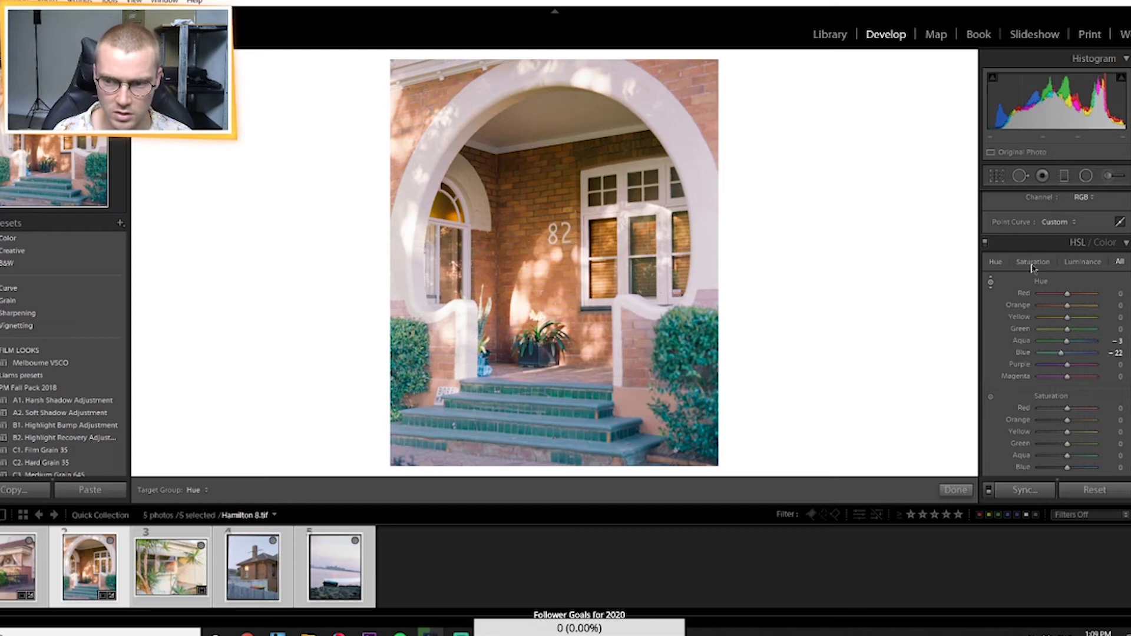
Darken the hedge in the porch photo by lowering Luminance to Aqua -34 and Blue -25
{"action": "left_click", "coordinate": [1082, 262]}
{"action": "key", "text": "z"}
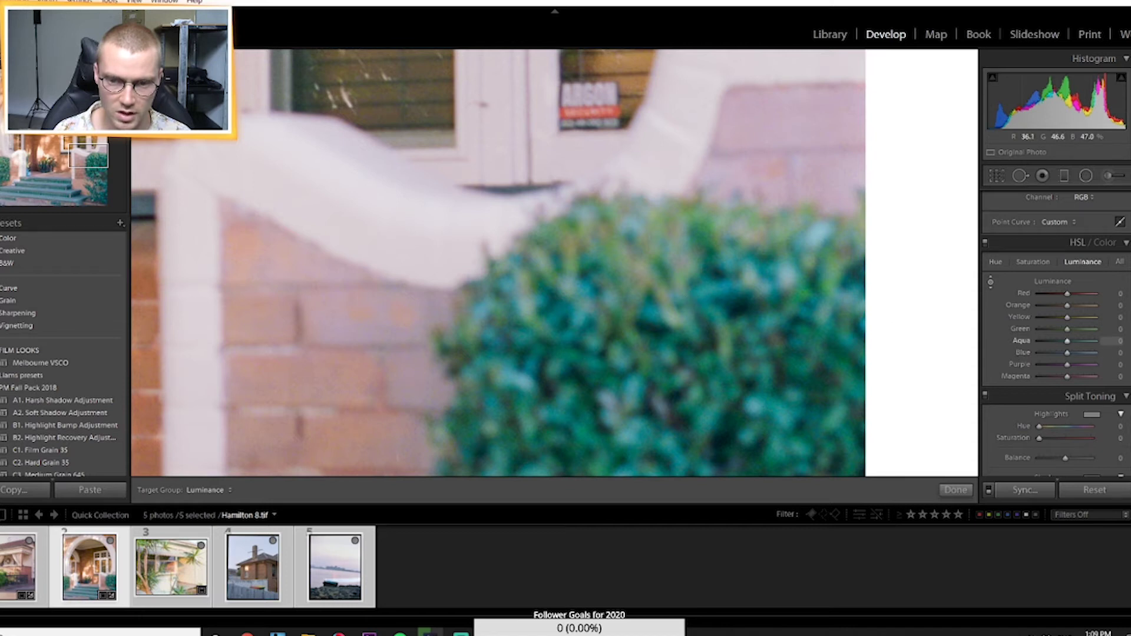
{"action": "left_click_drag", "start_coordinate": [813, 241], "coordinate": [778, 277]}
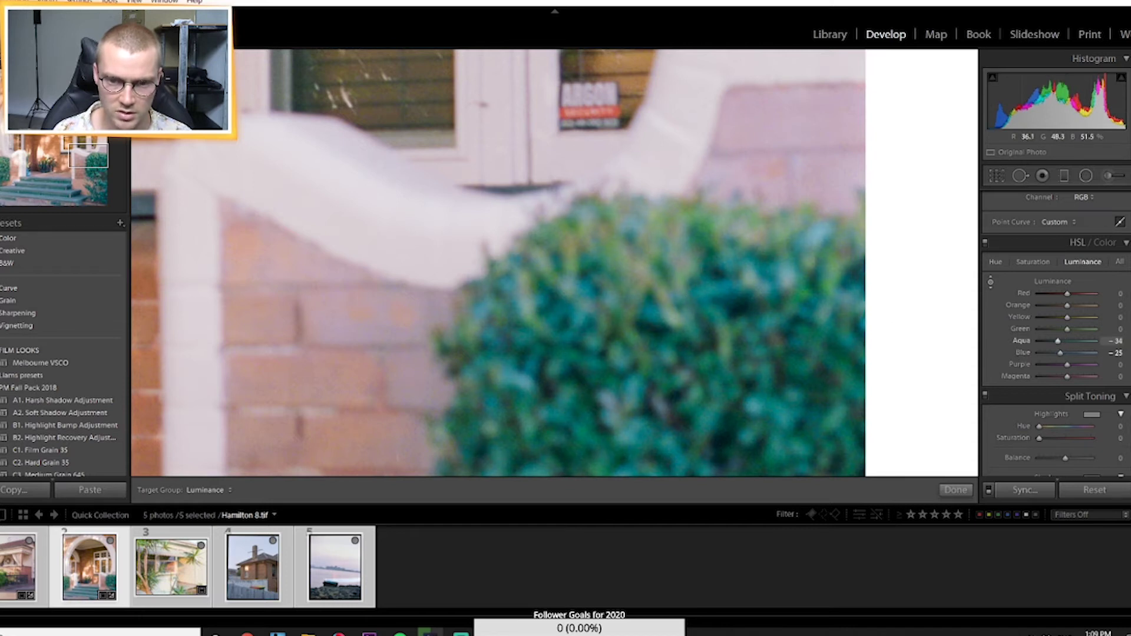
{"action": "key", "text": "z"}
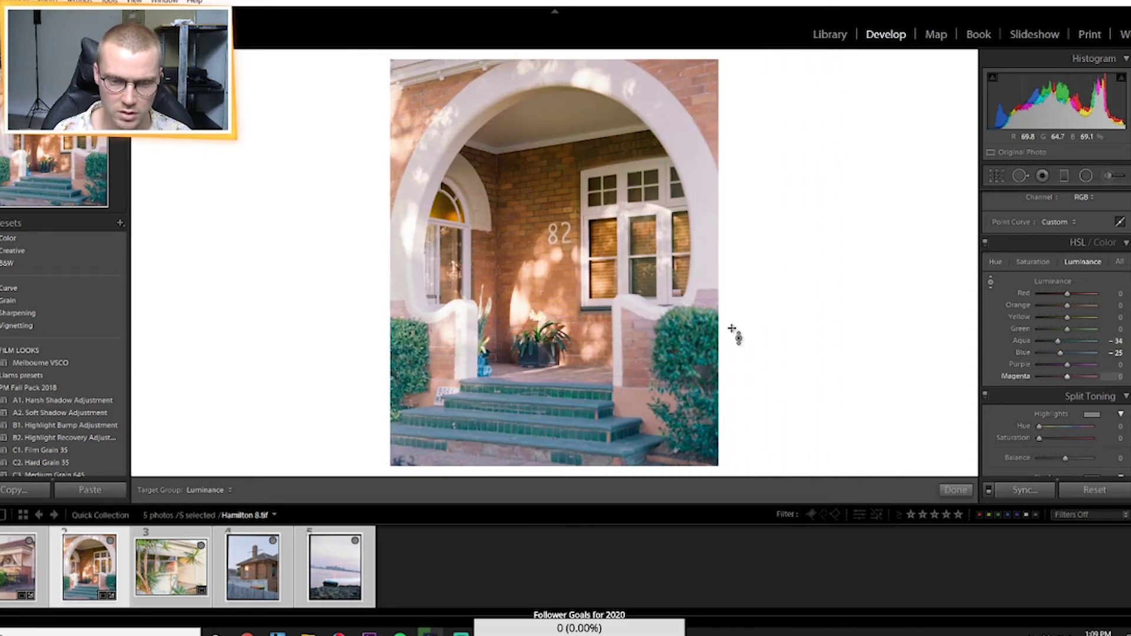
{"action": "key", "text": "z"}
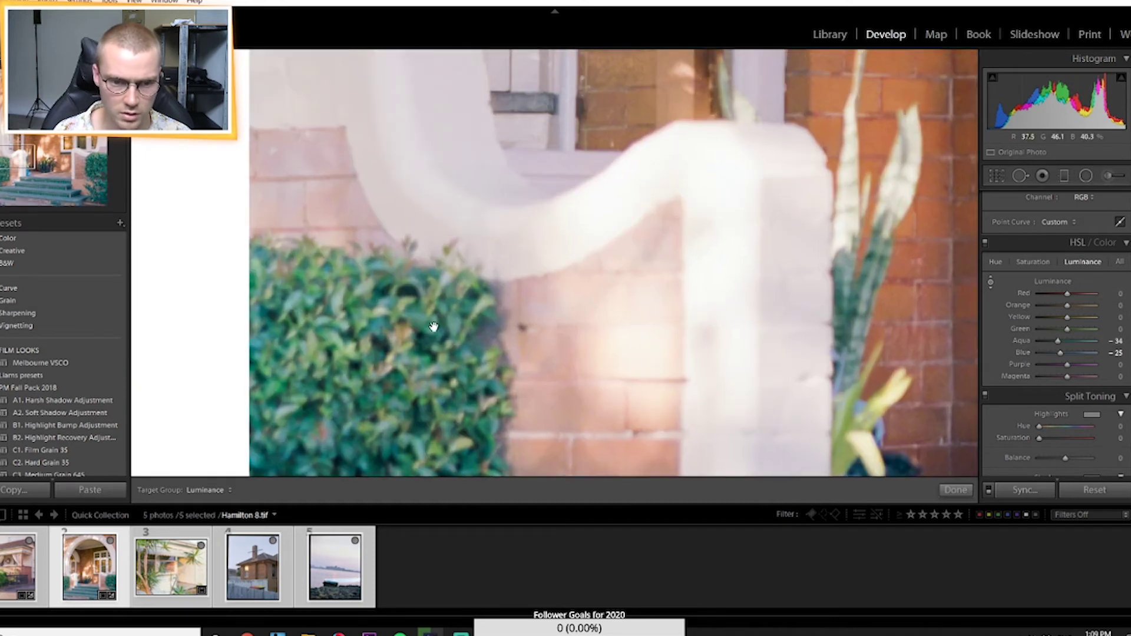
{"action": "key", "text": "z"}
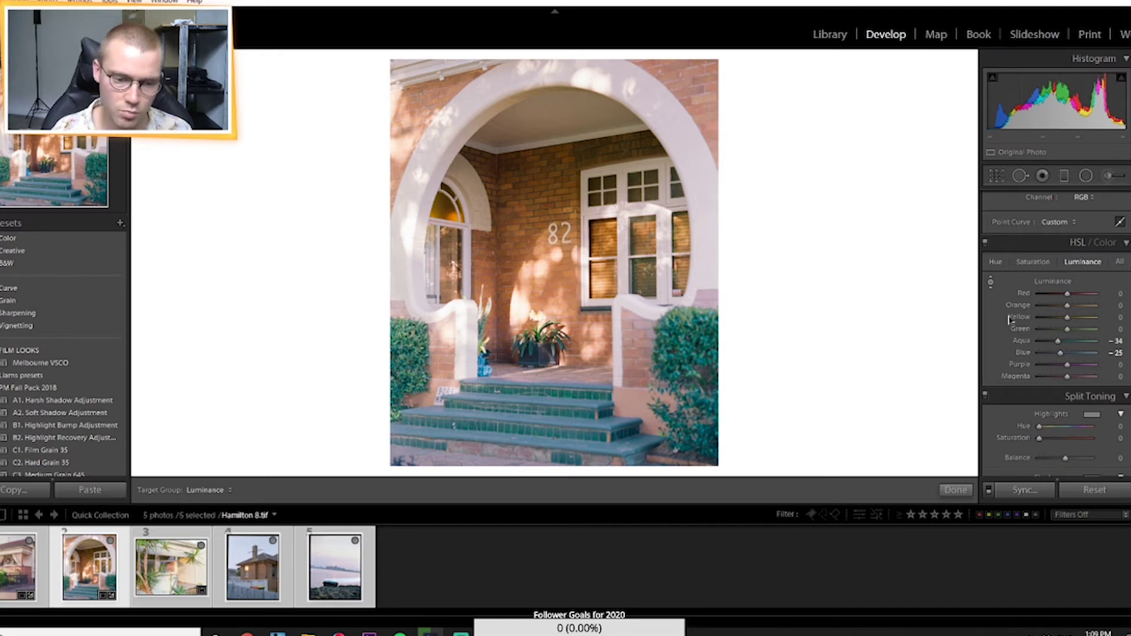
Open the third photo, Stockton1.tif, and reset all of its edits
{"action": "left_click", "coordinate": [169, 586]}
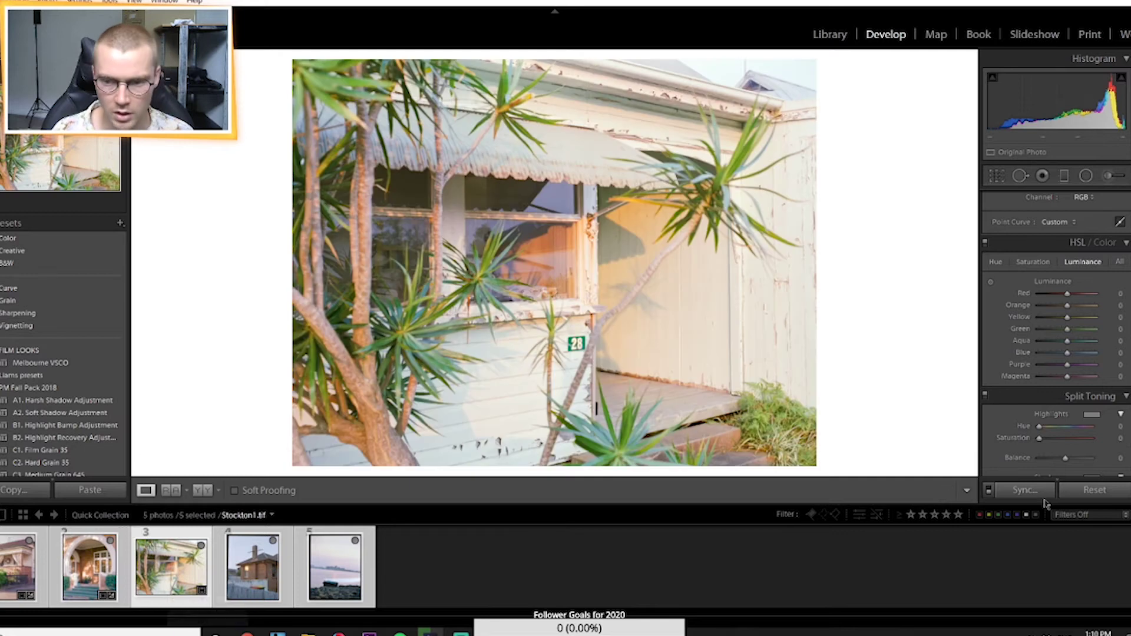
{"action": "left_click", "coordinate": [1079, 492]}
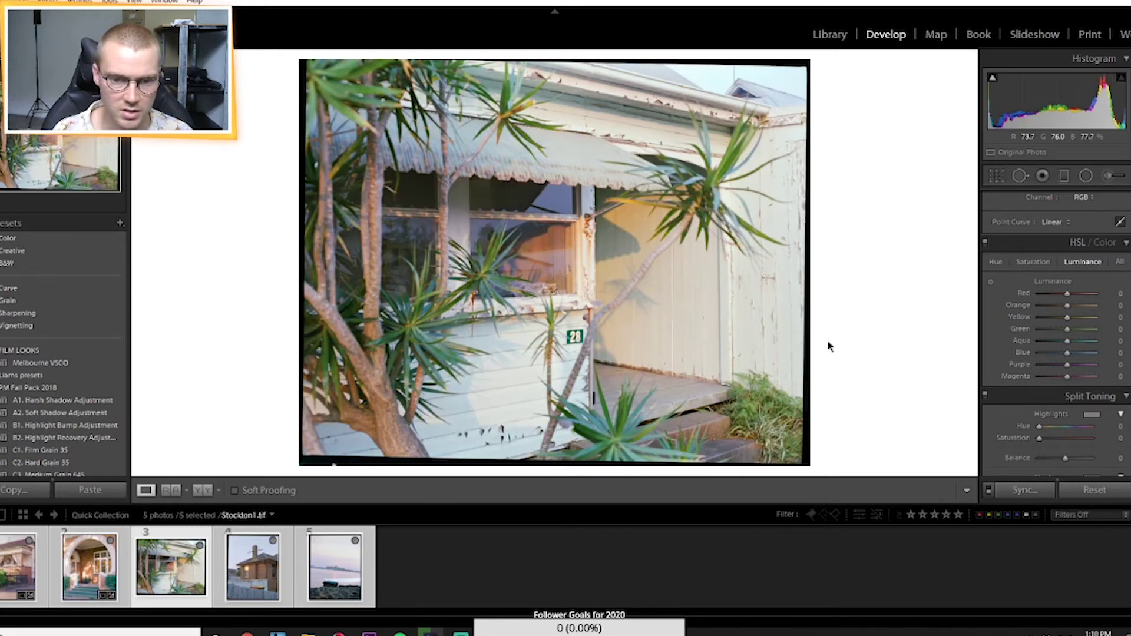
Crop the weatherboard house photo freely on all four sides to cut off the black film border
{"action": "left_click", "coordinate": [997, 176]}
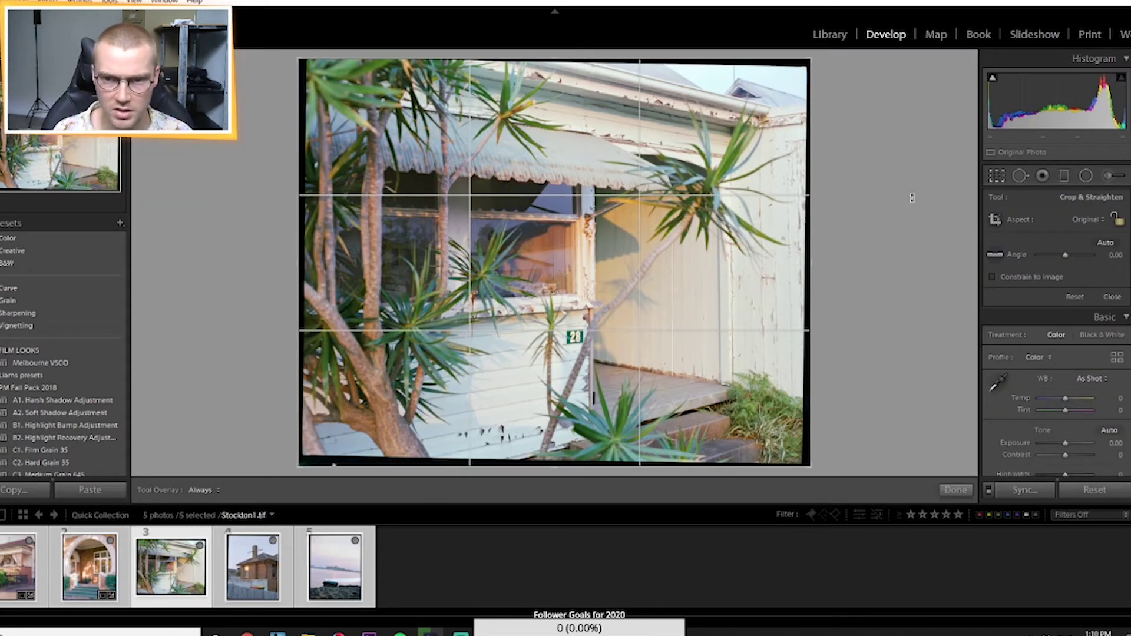
{"action": "left_click", "coordinate": [996, 175]}
{"action": "left_click", "coordinate": [997, 175]}
{"action": "left_click_drag", "start_coordinate": [811, 254], "coordinate": [808, 252]}
{"action": "left_click_drag", "start_coordinate": [728, 59], "coordinate": [728, 63]}
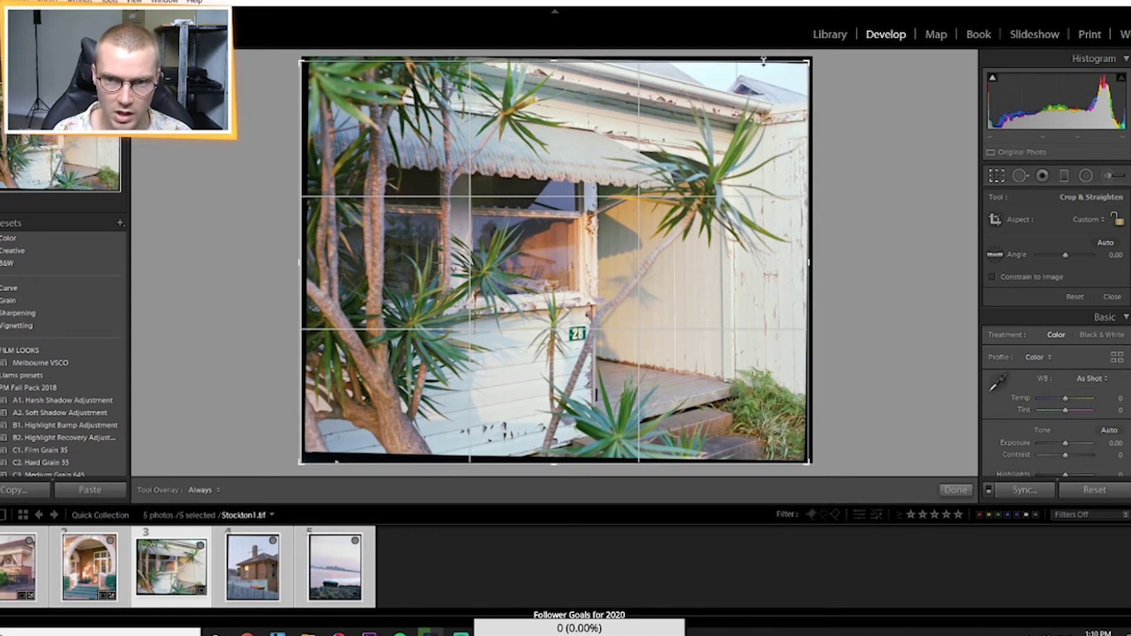
{"action": "left_click_drag", "start_coordinate": [763, 60], "coordinate": [764, 62]}
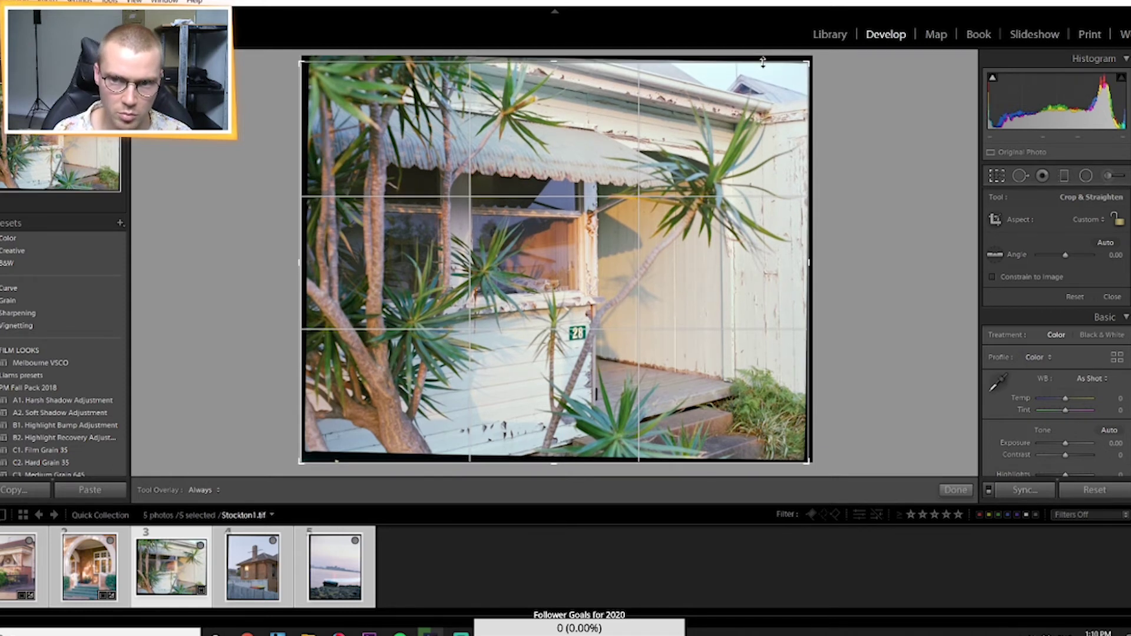
{"action": "left_click_drag", "start_coordinate": [763, 62], "coordinate": [765, 63]}
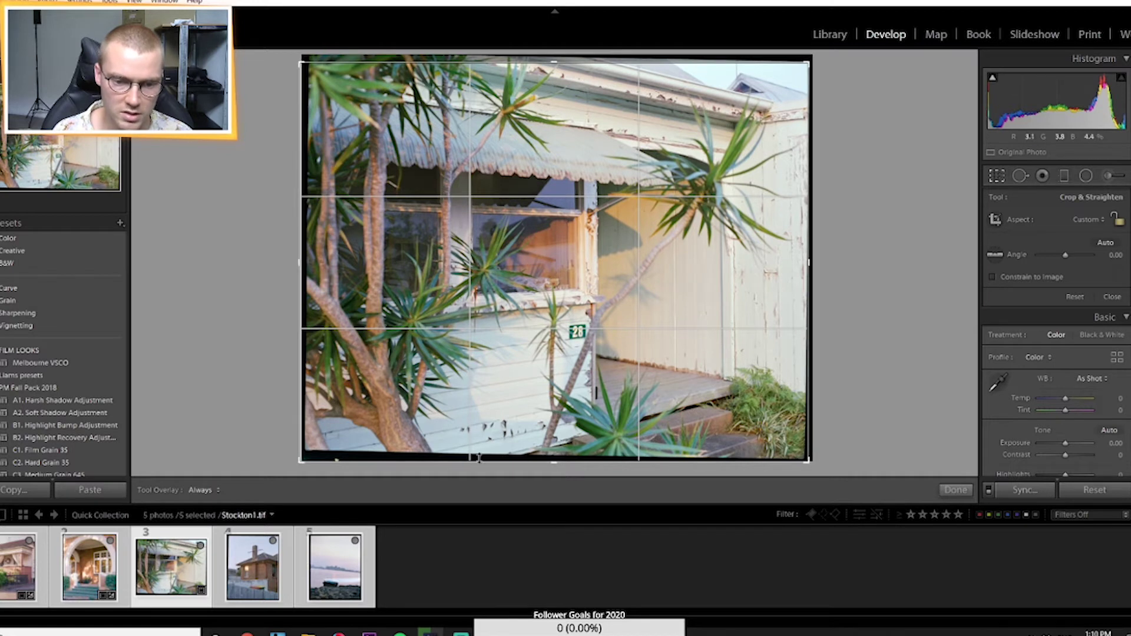
{"action": "left_click_drag", "start_coordinate": [564, 462], "coordinate": [562, 458]}
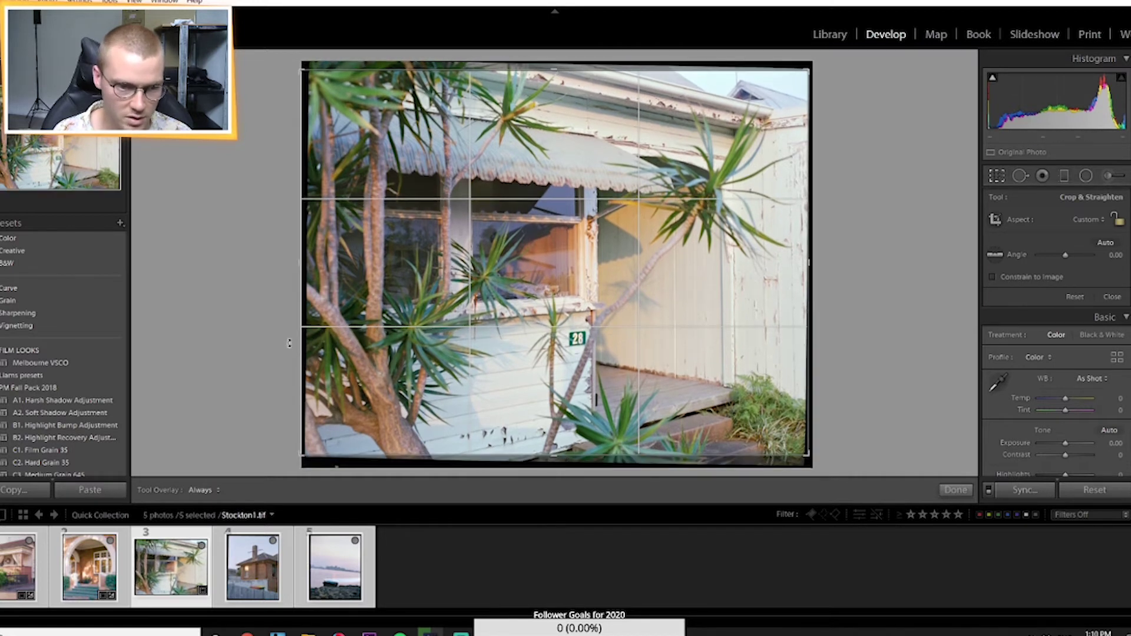
{"action": "left_click_drag", "start_coordinate": [299, 338], "coordinate": [302, 337]}
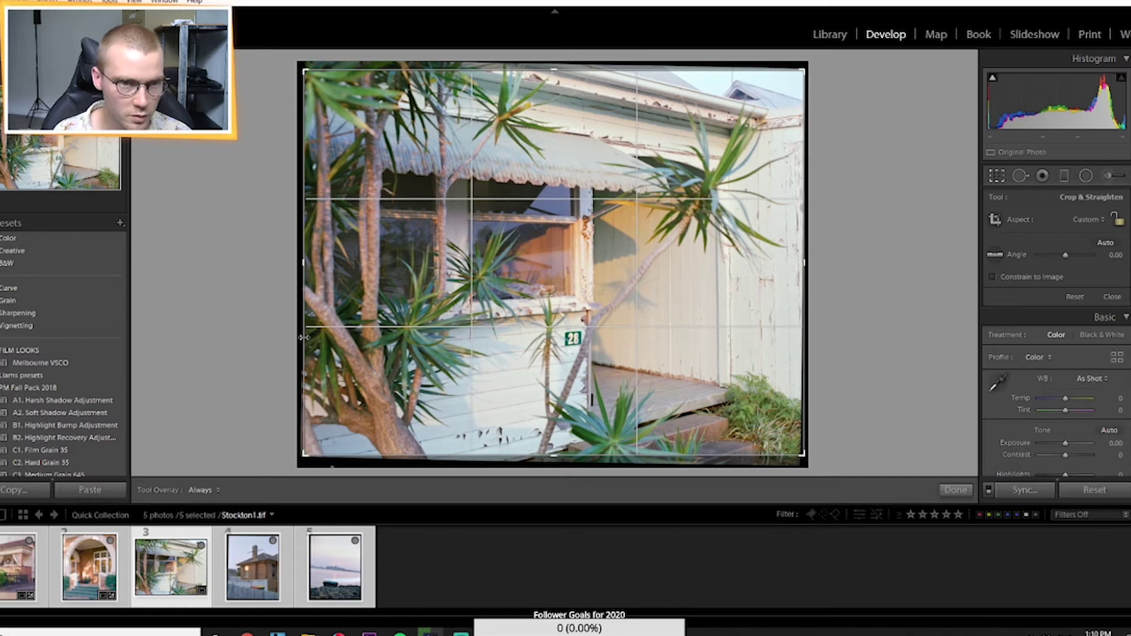
{"action": "key", "text": "Return"}
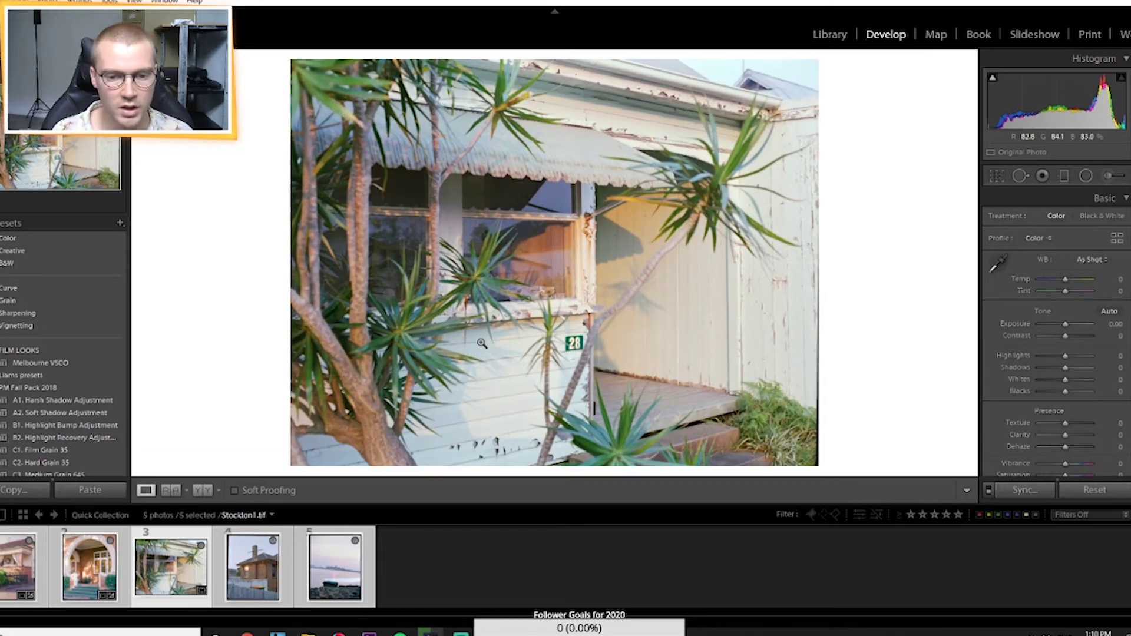
Trim the right edge of the weatherboard house photo's crop slightly further to remove the leftover border
{"action": "left_click", "coordinate": [997, 176]}
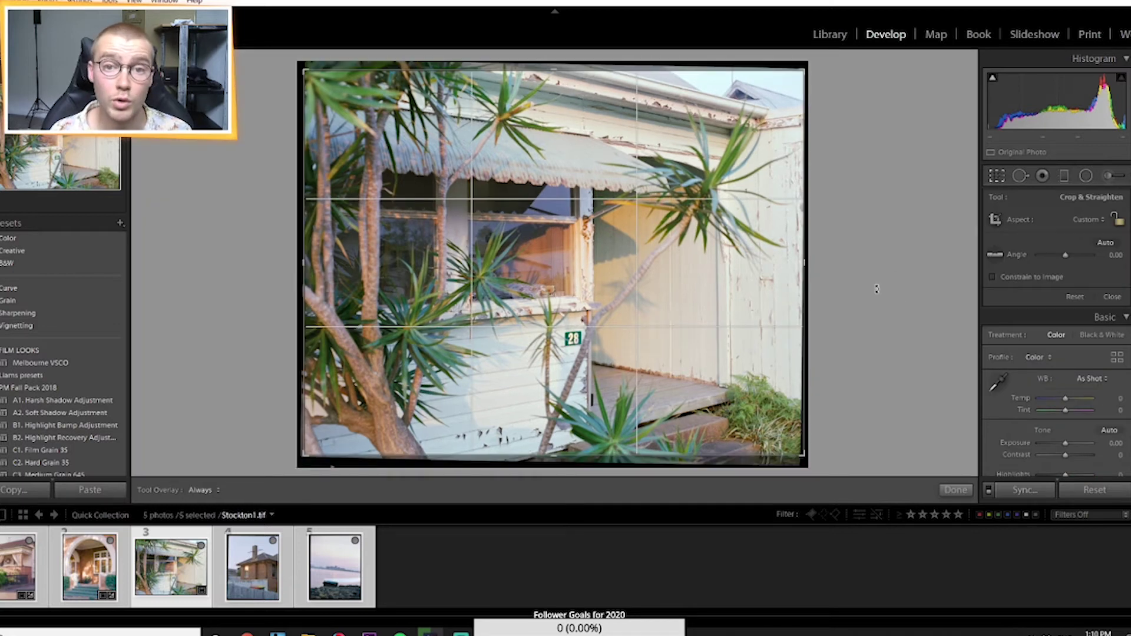
{"action": "left_click_drag", "start_coordinate": [807, 350], "coordinate": [802, 355]}
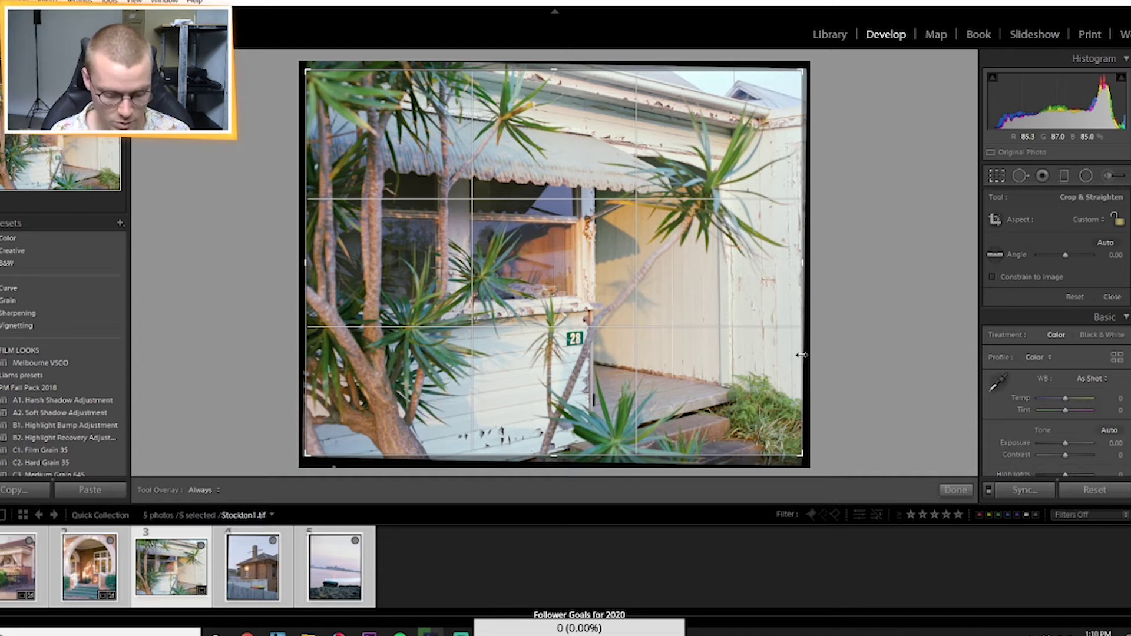
{"action": "key", "text": "Return"}
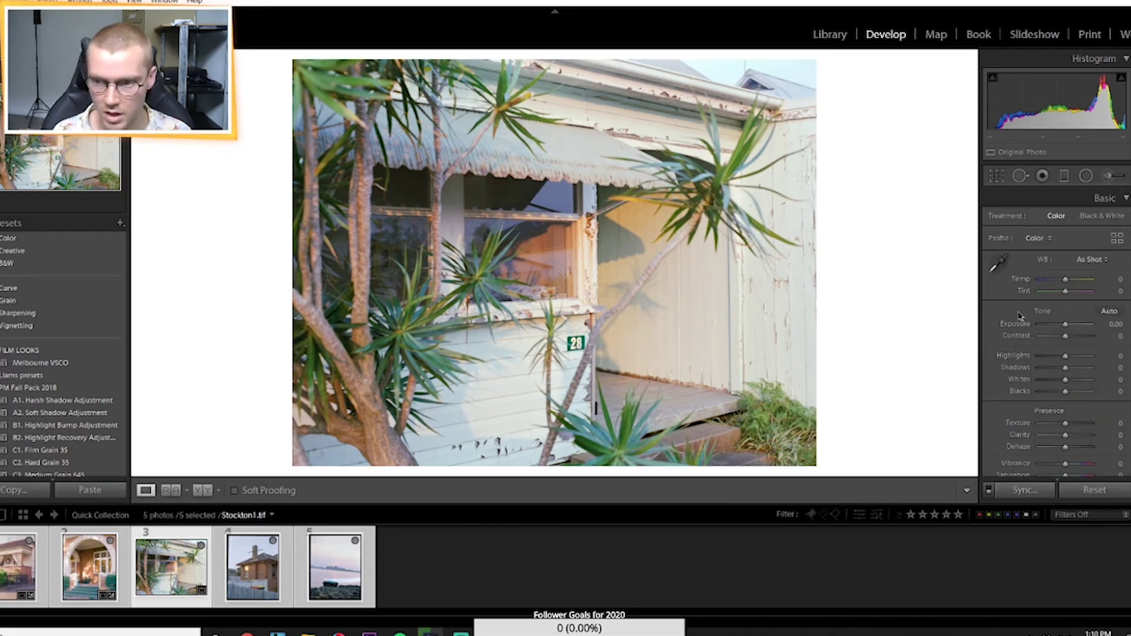
Warm the weatherboard house photo's white balance to Temp +14 and Tint +14
{"action": "left_click_drag", "start_coordinate": [1066, 286], "coordinate": [1068, 286]}
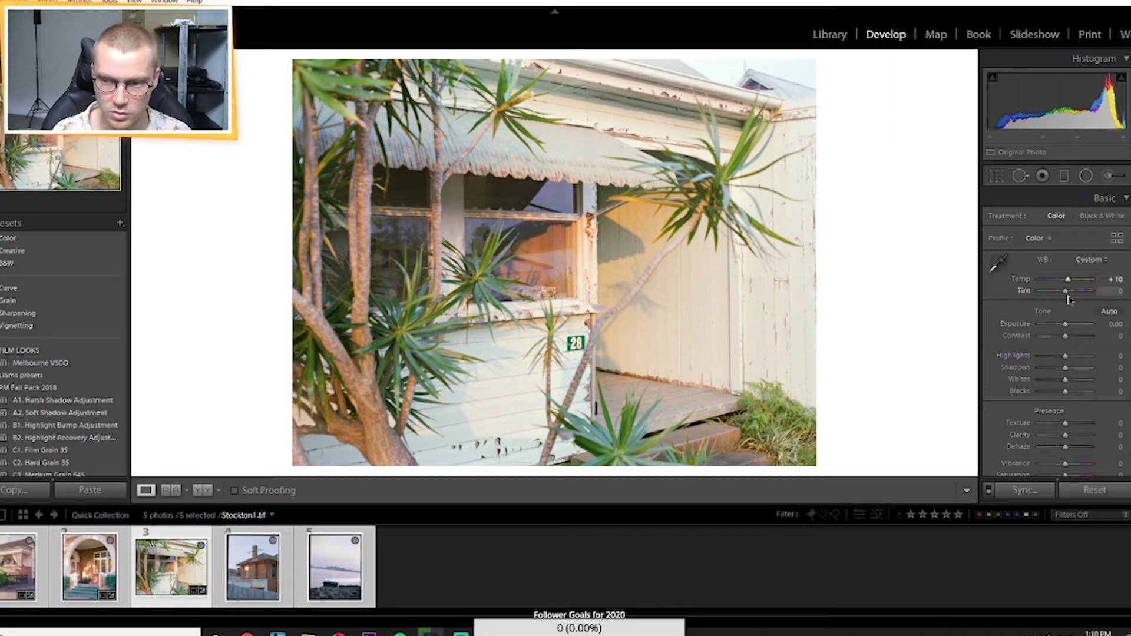
{"action": "left_click_drag", "start_coordinate": [1068, 280], "coordinate": [1069, 279]}
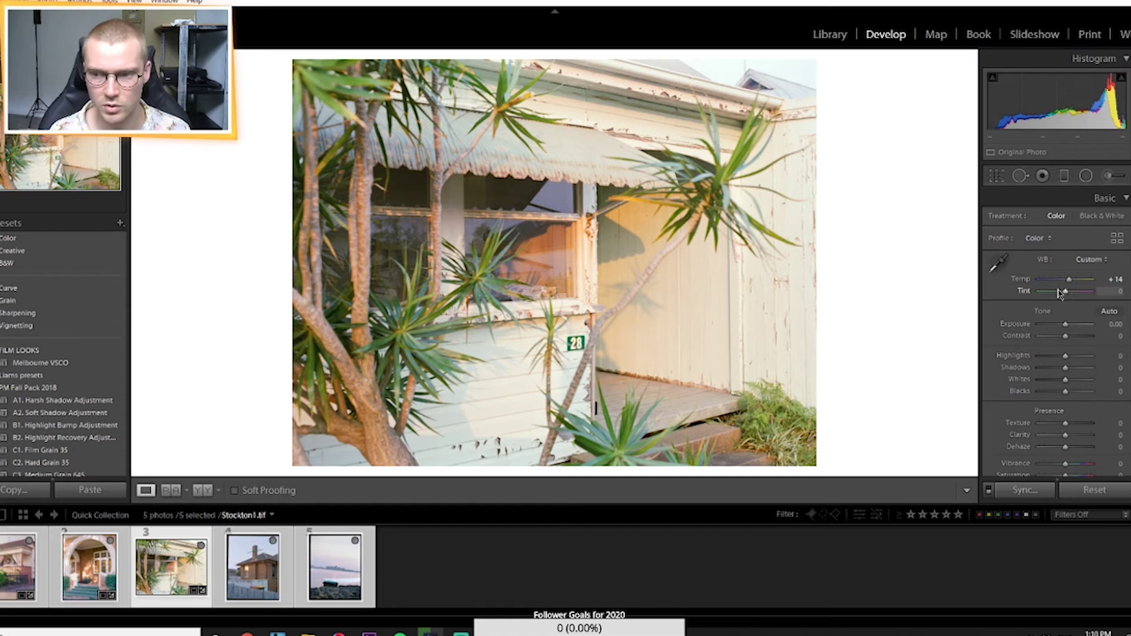
{"action": "left_click_drag", "start_coordinate": [1067, 294], "coordinate": [1070, 299]}
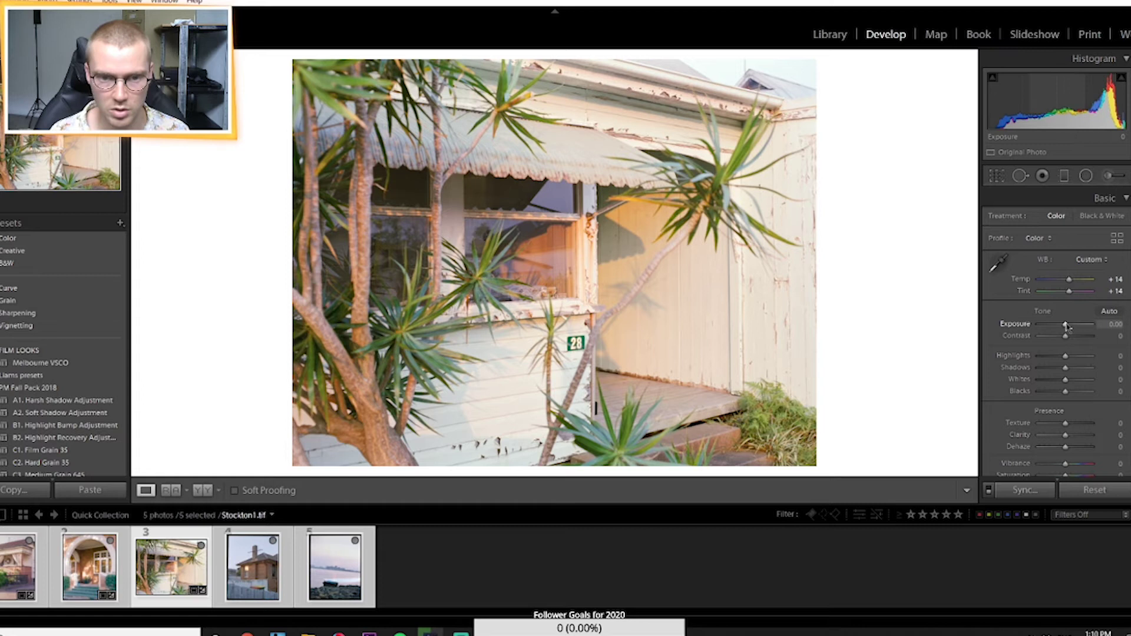
Check the grass corner up close, and set the tone to Exposure +0.24, Contrast -19, Highlights -31 and Shadows +12
{"action": "left_click", "coordinate": [806, 458]}
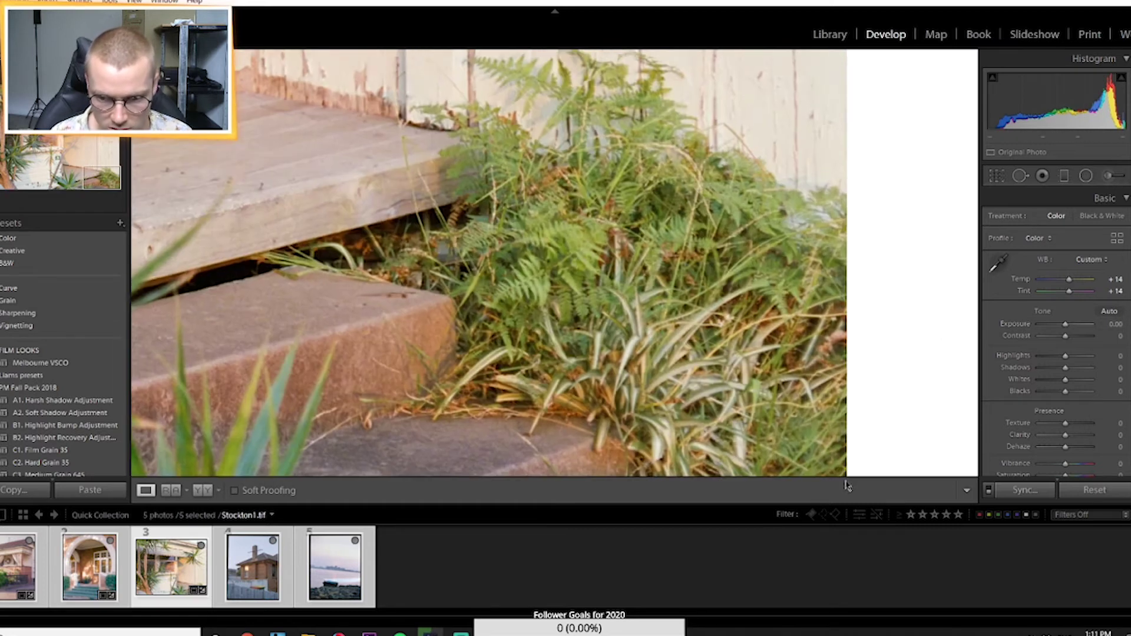
{"action": "left_click_drag", "start_coordinate": [855, 402], "coordinate": [836, 412]}
{"action": "left_click", "coordinate": [835, 412]}
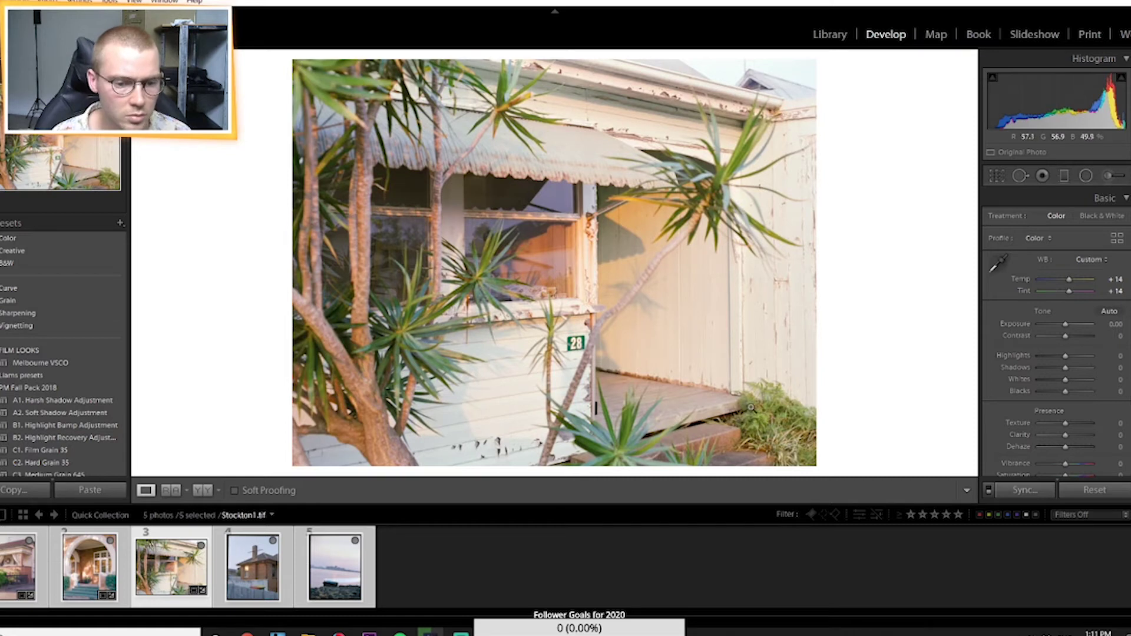
{"action": "left_click_drag", "start_coordinate": [1066, 325], "coordinate": [1071, 371]}
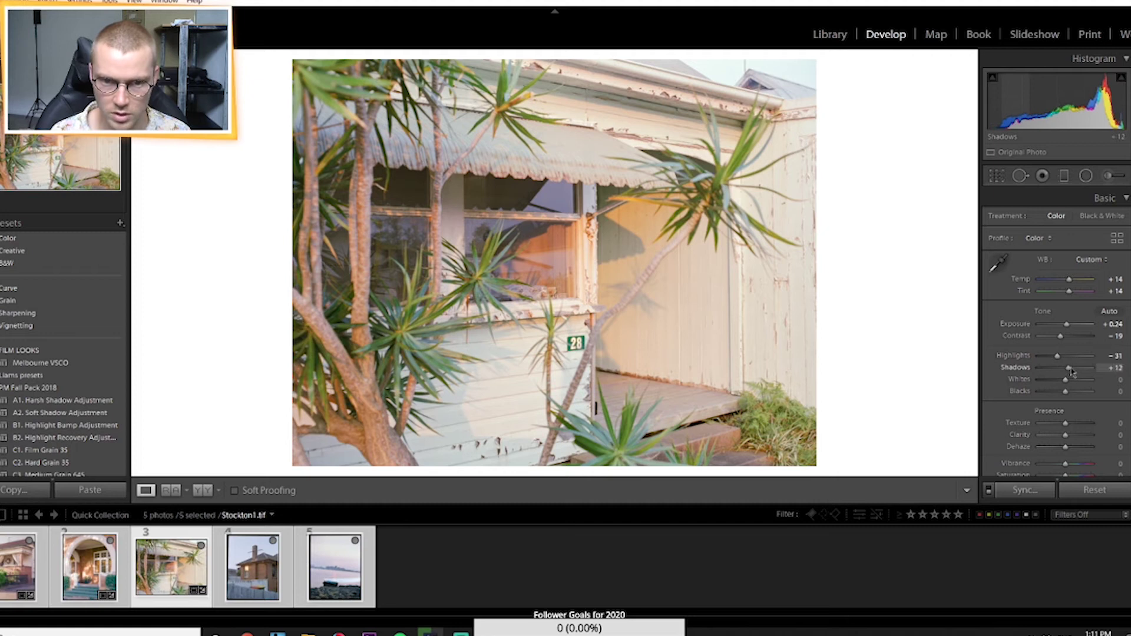
Inspect the dark window behind the trunks up close and set the weatherboard house photo's Shadows to +14
{"action": "left_click", "coordinate": [389, 246]}
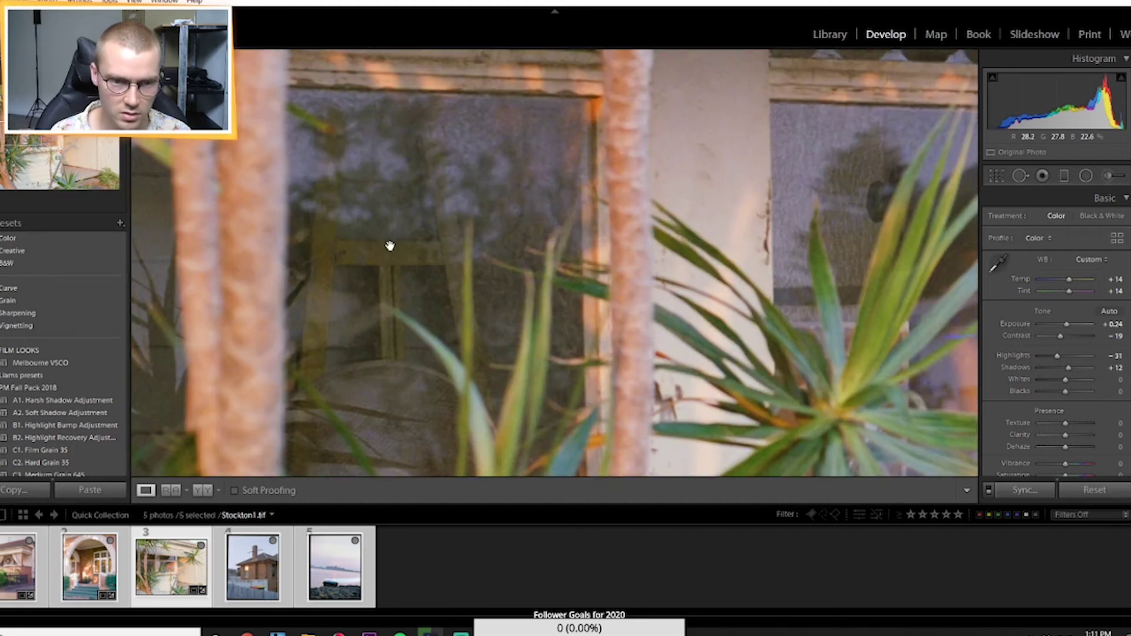
{"action": "left_click", "coordinate": [371, 251]}
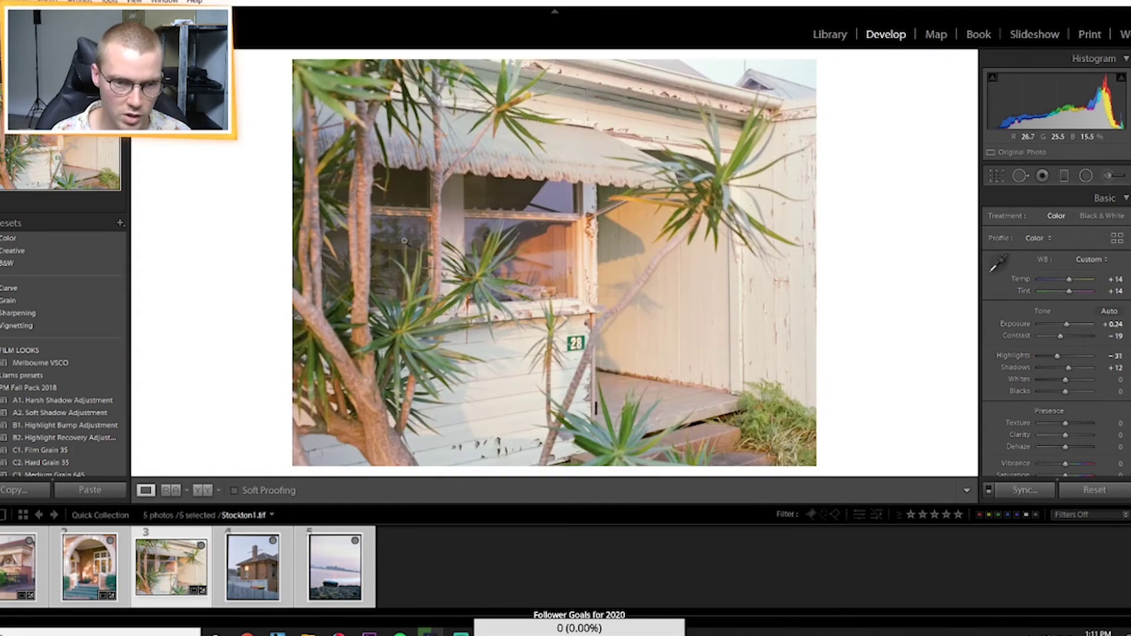
{"action": "left_click", "coordinate": [330, 280]}
{"action": "left_click", "coordinate": [330, 280]}
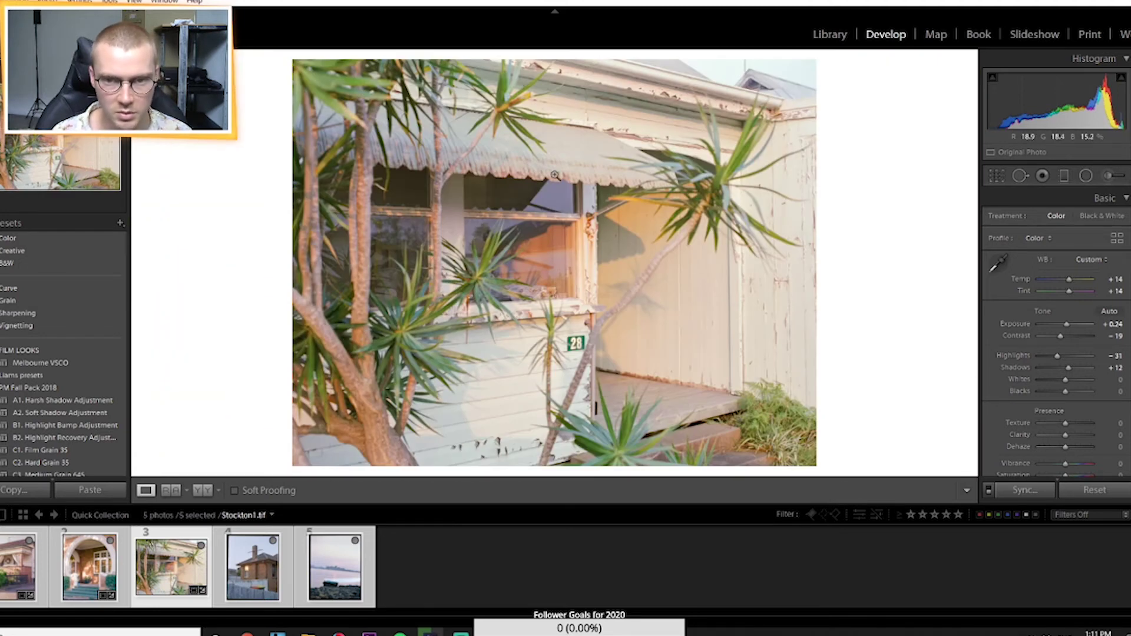
{"action": "left_click_drag", "start_coordinate": [1068, 367], "coordinate": [1081, 372]}
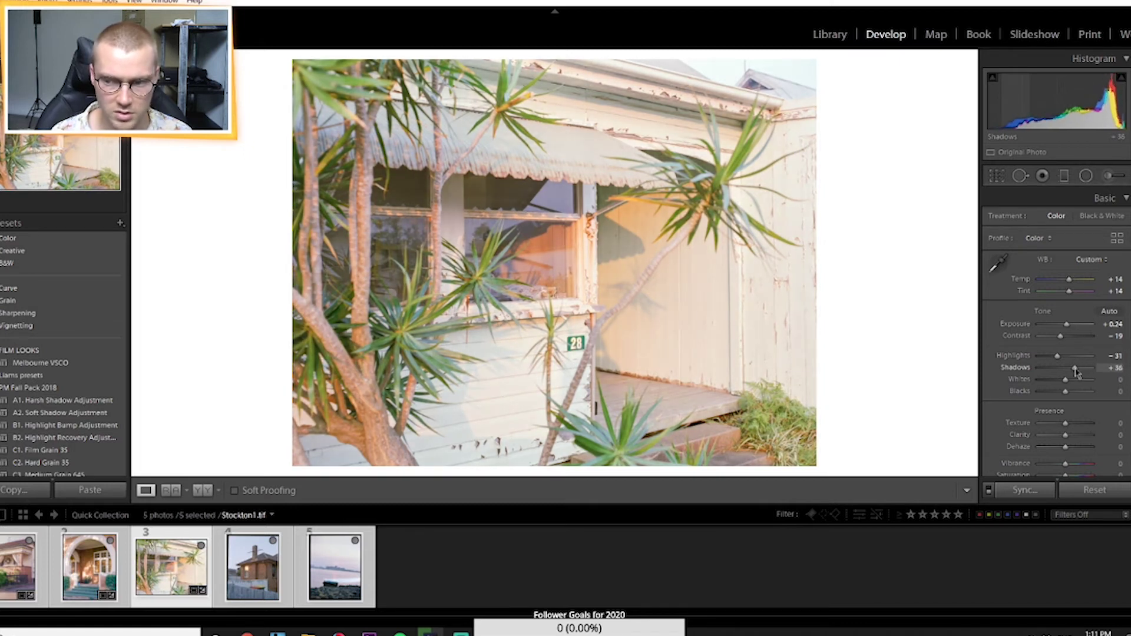
{"action": "key", "text": "ctrl+z"}
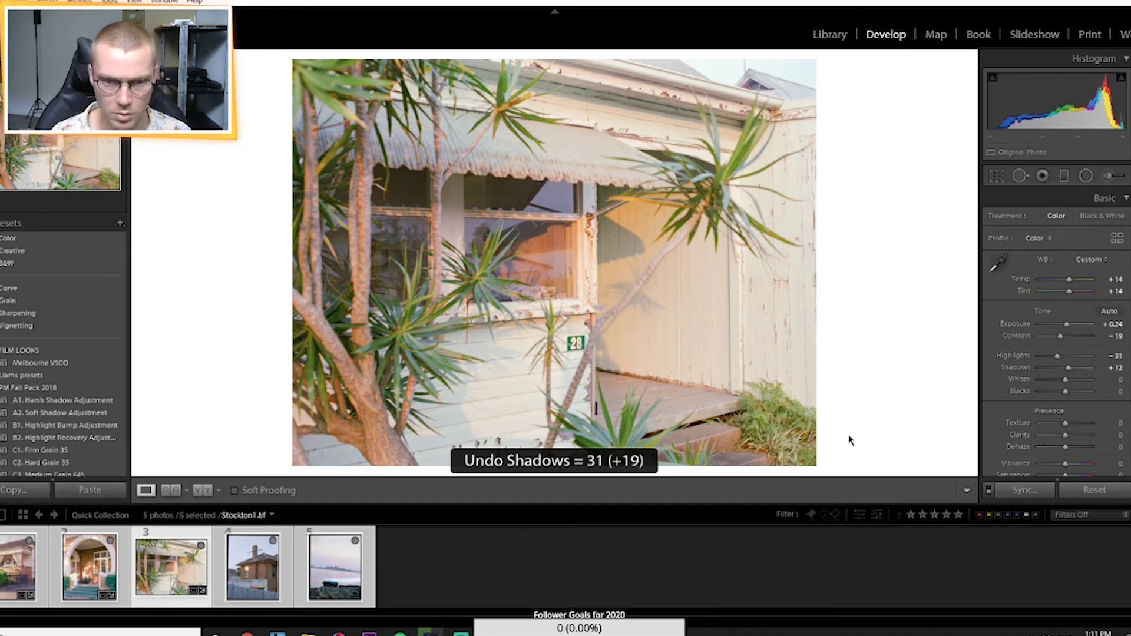
{"action": "left_click_drag", "start_coordinate": [1068, 370], "coordinate": [1071, 373]}
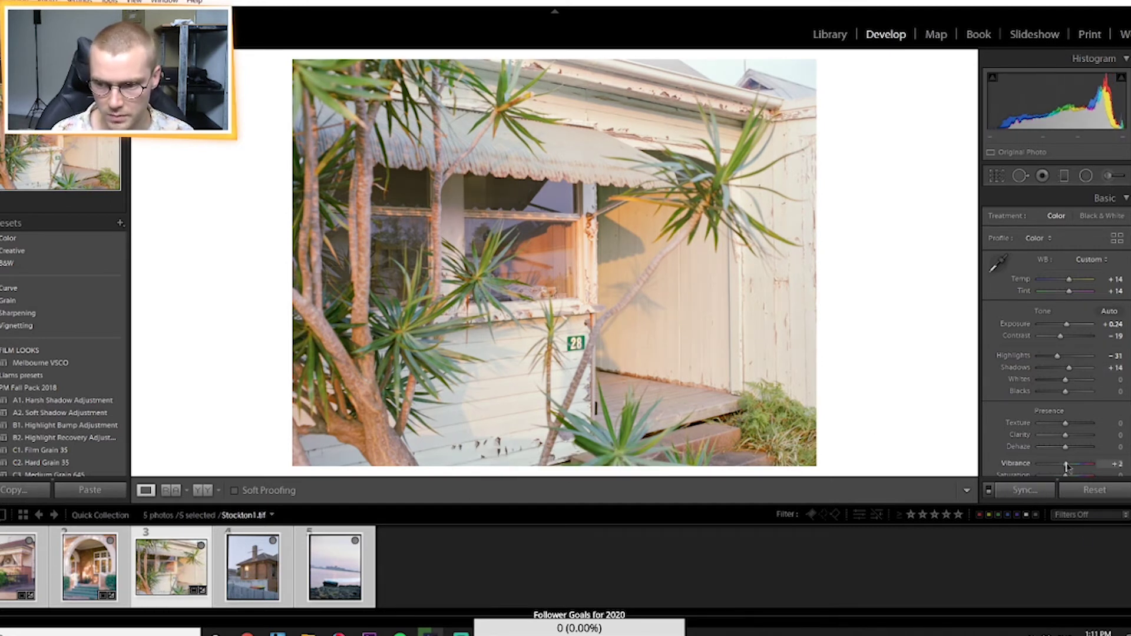
Boost the weatherboard house photo's color to Vibrance +10 and Saturation +2
{"action": "left_click_drag", "start_coordinate": [1068, 464], "coordinate": [1073, 464]}
{"action": "scroll", "coordinate": [1074, 448], "scroll_direction": "down", "scroll_amount": 2}
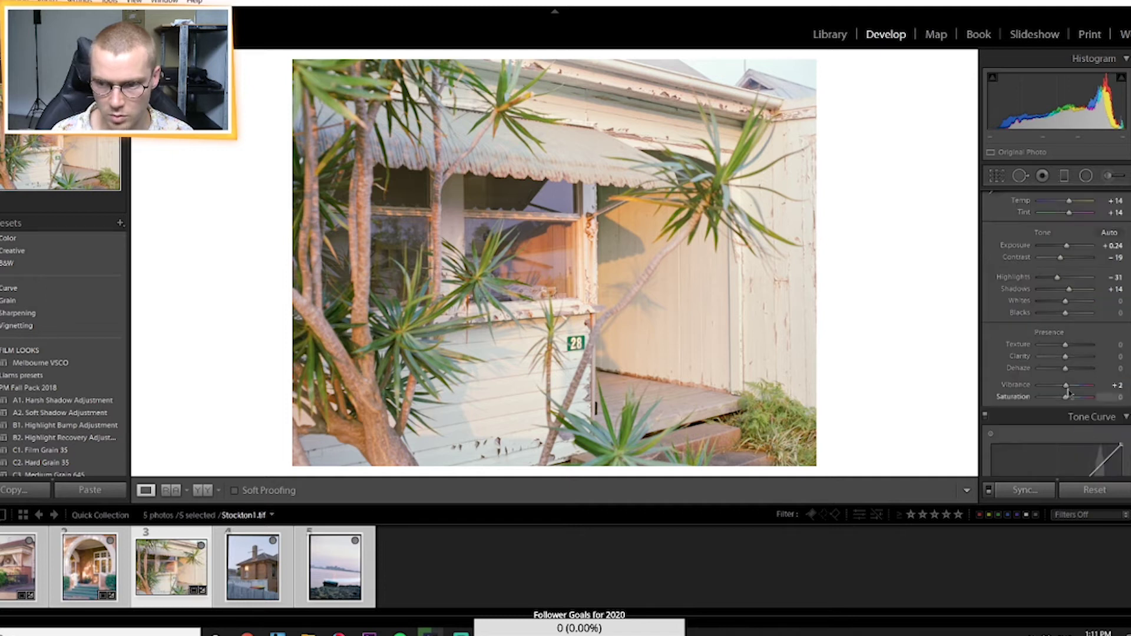
{"action": "left_click_drag", "start_coordinate": [1066, 398], "coordinate": [1068, 403]}
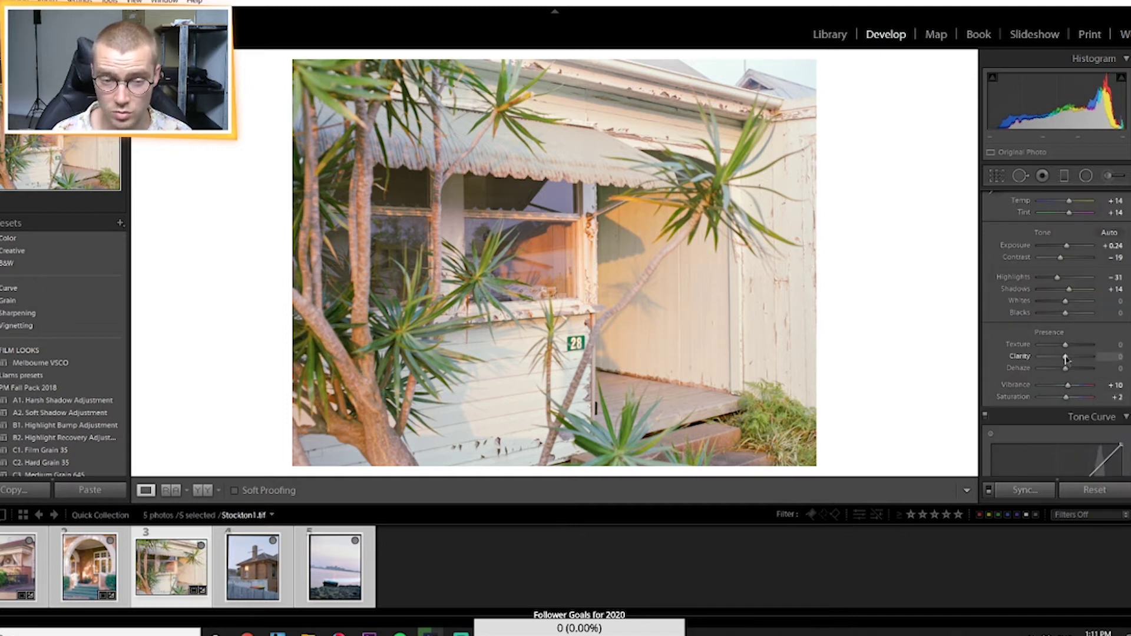
Soften the weatherboard house photo to Clarity -2, judging the effect up close around the green house number sign
{"action": "left_click_drag", "start_coordinate": [1066, 359], "coordinate": [1065, 360]}
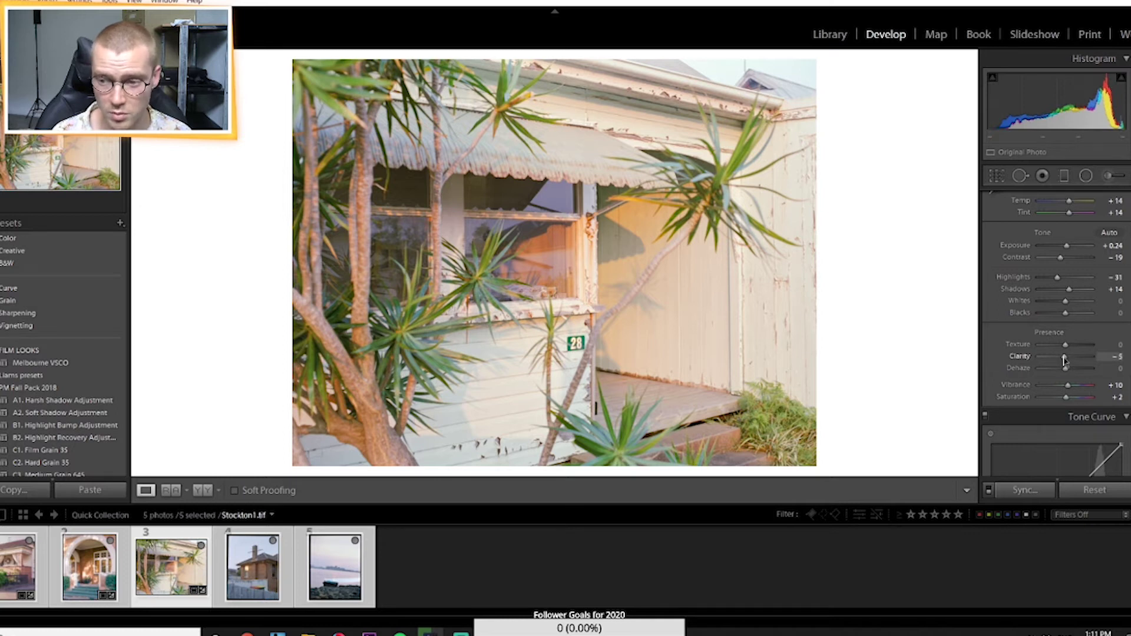
{"action": "left_click", "coordinate": [581, 348]}
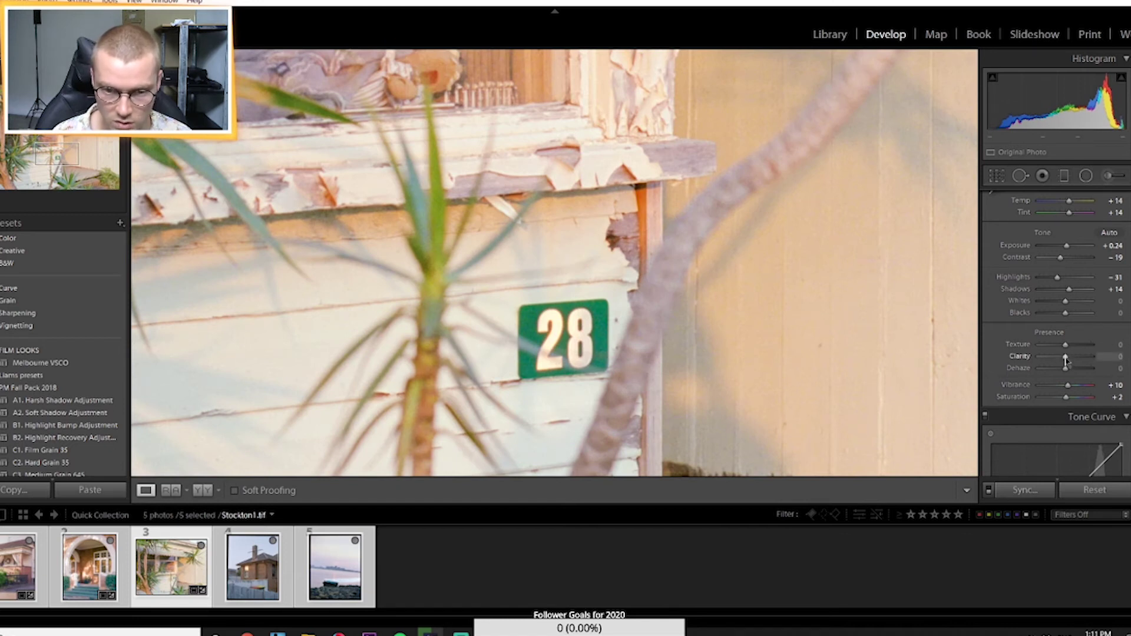
{"action": "left_click_drag", "start_coordinate": [1065, 360], "coordinate": [1067, 363]}
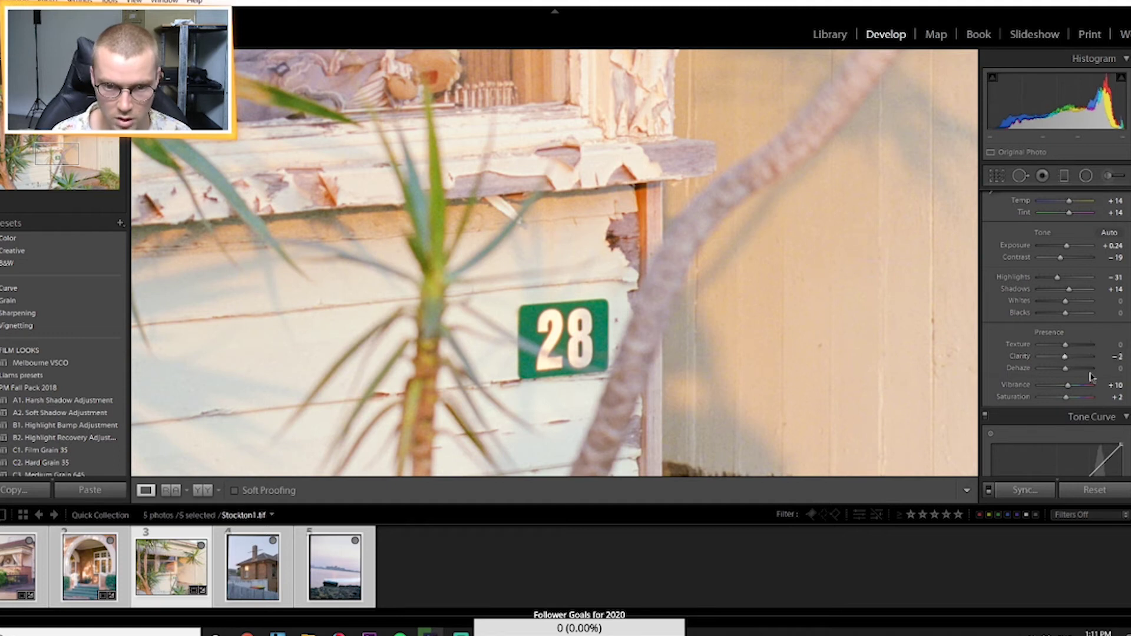
{"action": "key", "text": "ctrl+z"}
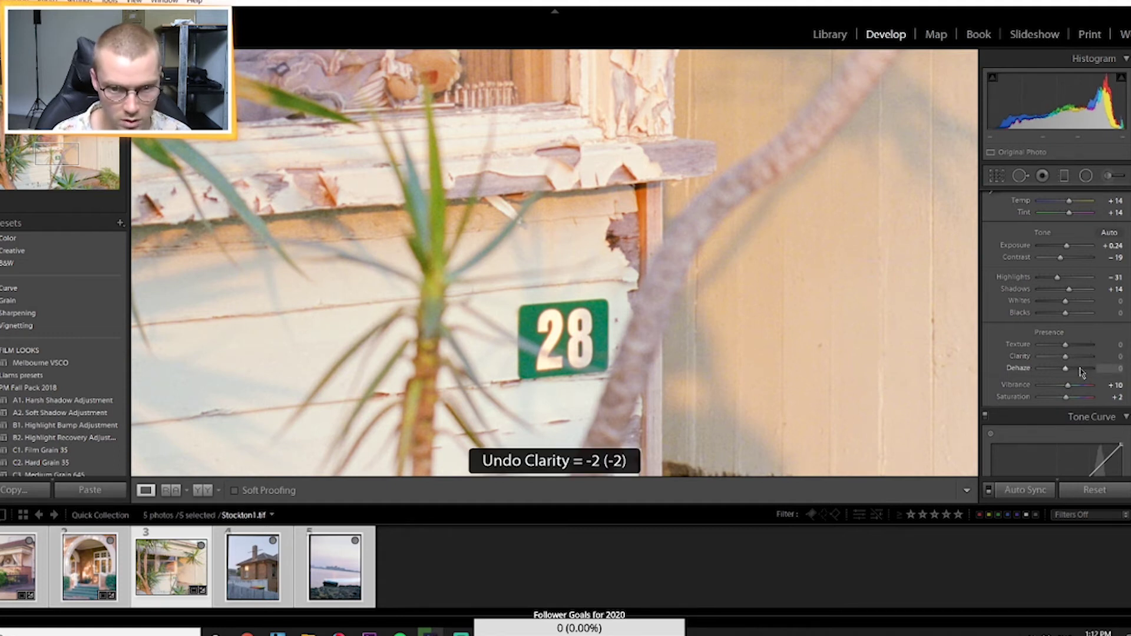
{"action": "left_click_drag", "start_coordinate": [1067, 360], "coordinate": [1065, 362]}
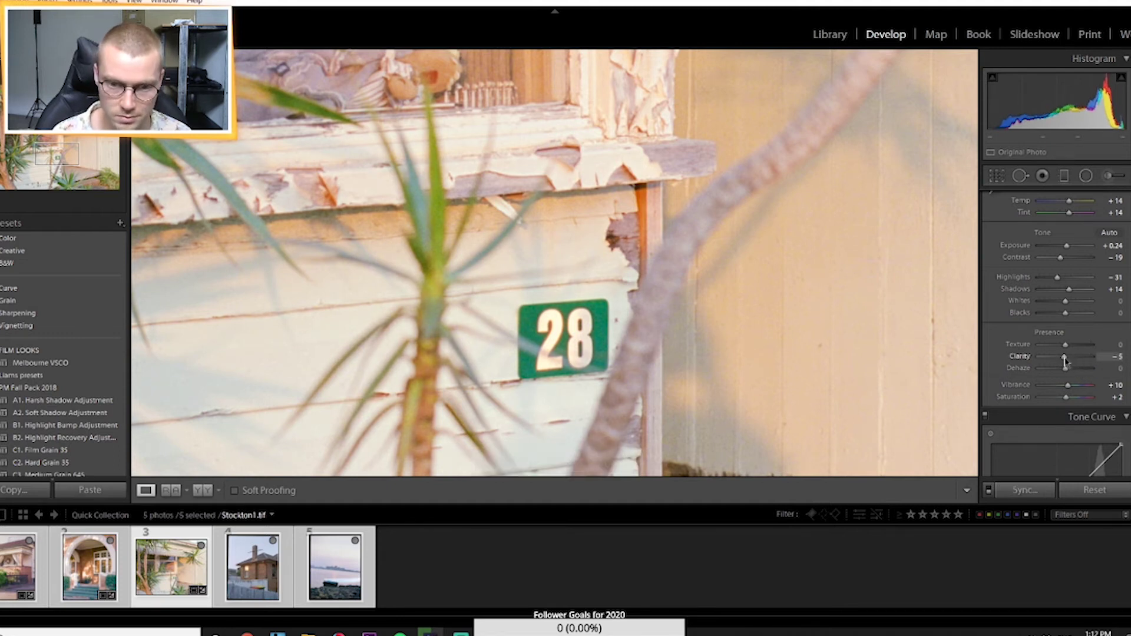
{"action": "scroll", "coordinate": [1066, 362], "scroll_direction": "down", "scroll_amount": 3}
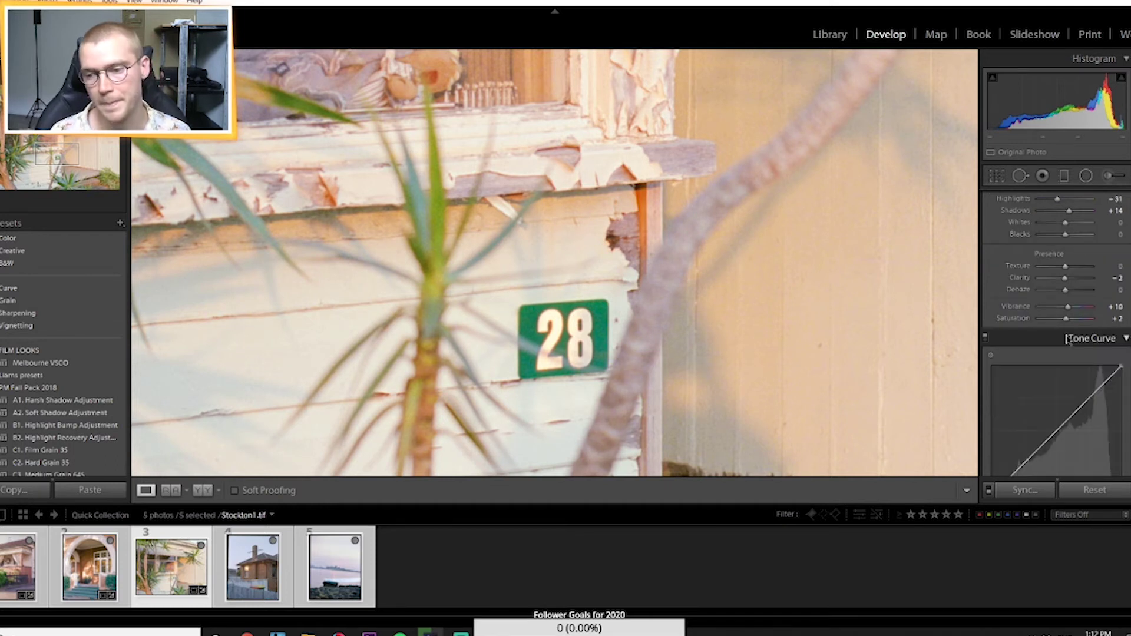
{"action": "left_click", "coordinate": [823, 345]}
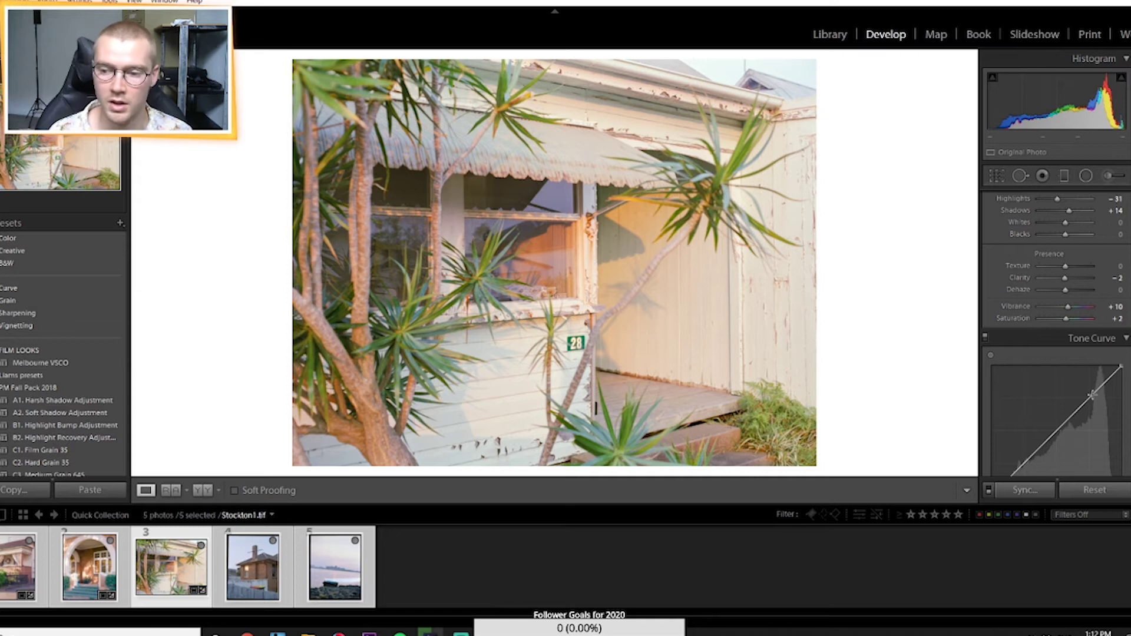
Shape the RGB tone curve with three points, lifting the highlights slightly, holding the midtones and lowering the shadows a touch
{"action": "scroll", "coordinate": [1088, 395], "scroll_direction": "down", "scroll_amount": 3}
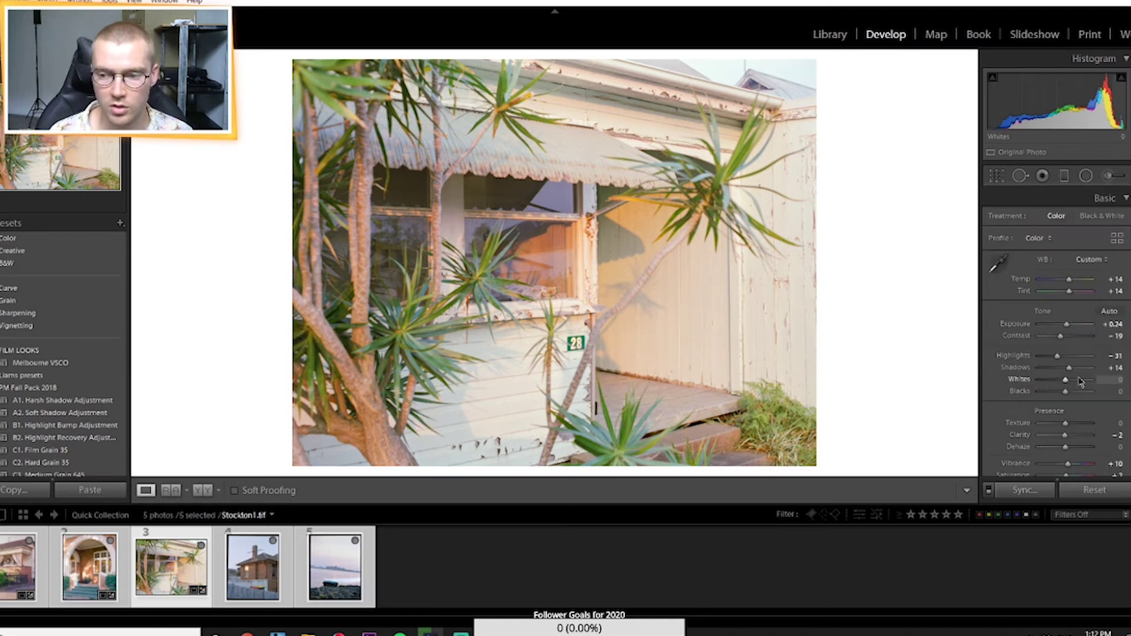
{"action": "left_click_drag", "start_coordinate": [1084, 317], "coordinate": [1088, 313]}
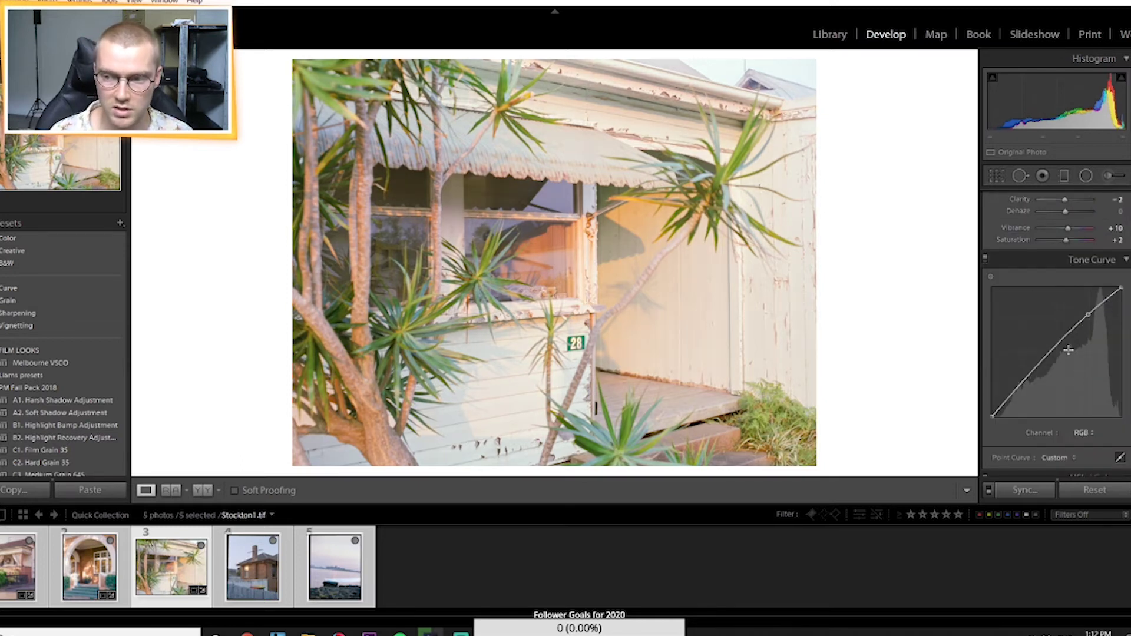
{"action": "left_click_drag", "start_coordinate": [1062, 352], "coordinate": [1058, 353]}
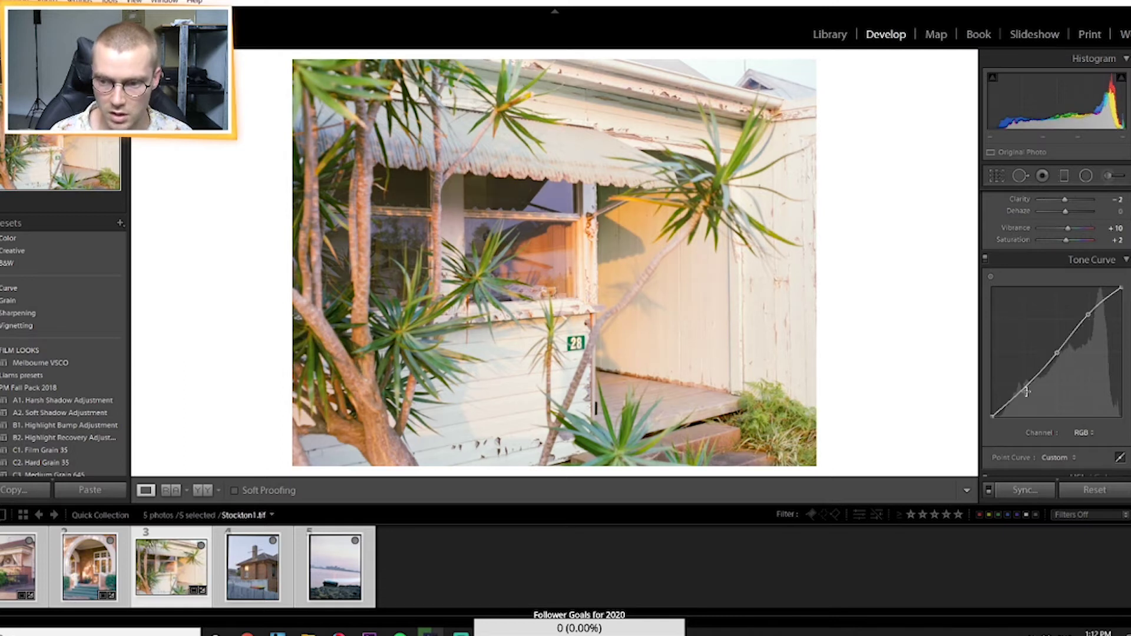
{"action": "left_click_drag", "start_coordinate": [1026, 392], "coordinate": [1025, 395]}
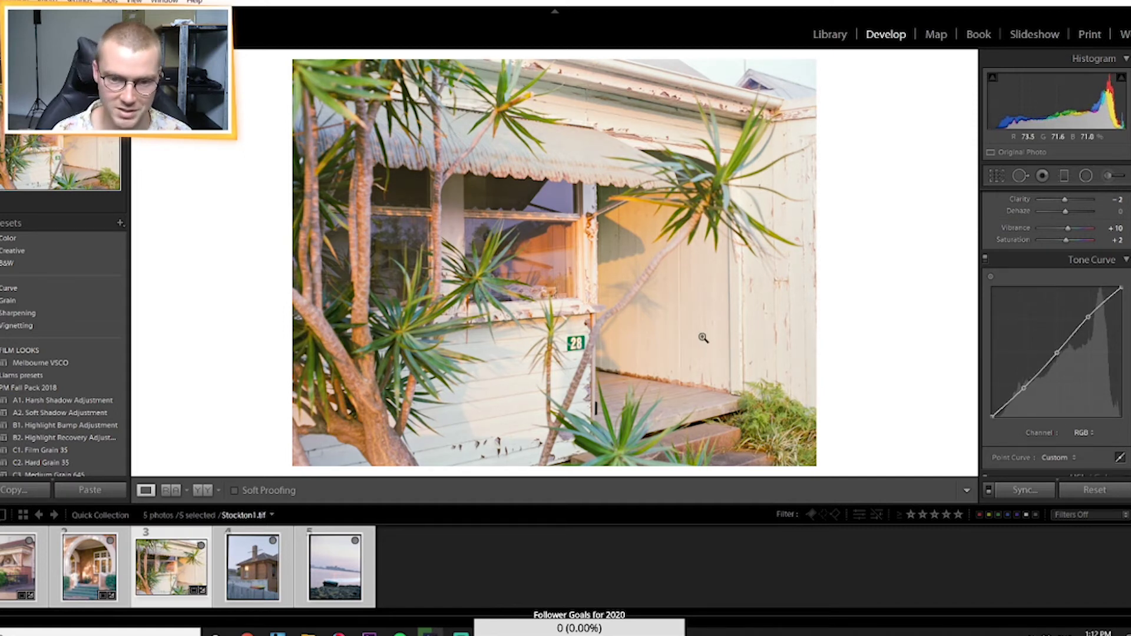
Compare the weatherboard house photo before and after side by side, including an enlarged view without the surrounding panels
{"action": "scroll", "coordinate": [1031, 395], "scroll_direction": "down", "scroll_amount": 3}
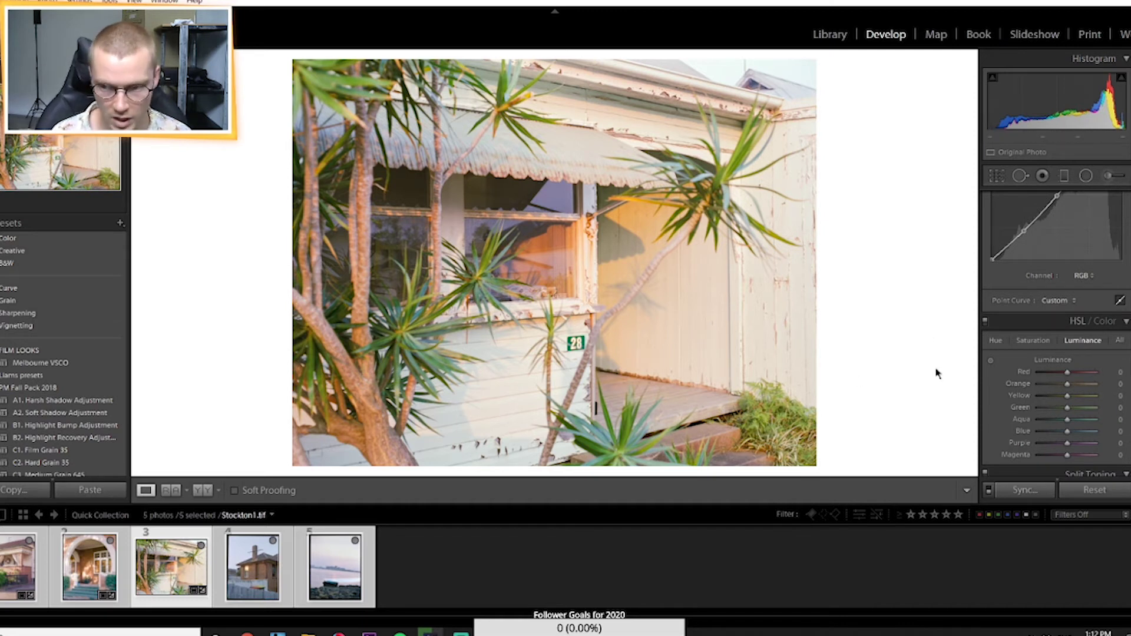
{"action": "scroll", "coordinate": [1119, 424], "scroll_direction": "down", "scroll_amount": 2}
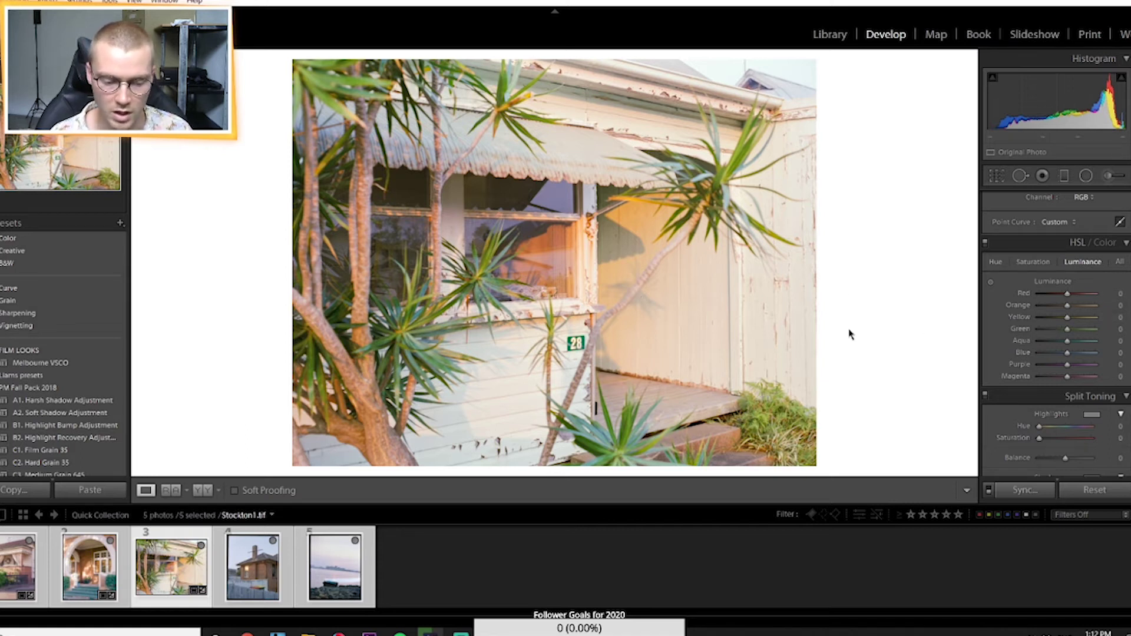
{"action": "left_click", "coordinate": [211, 492]}
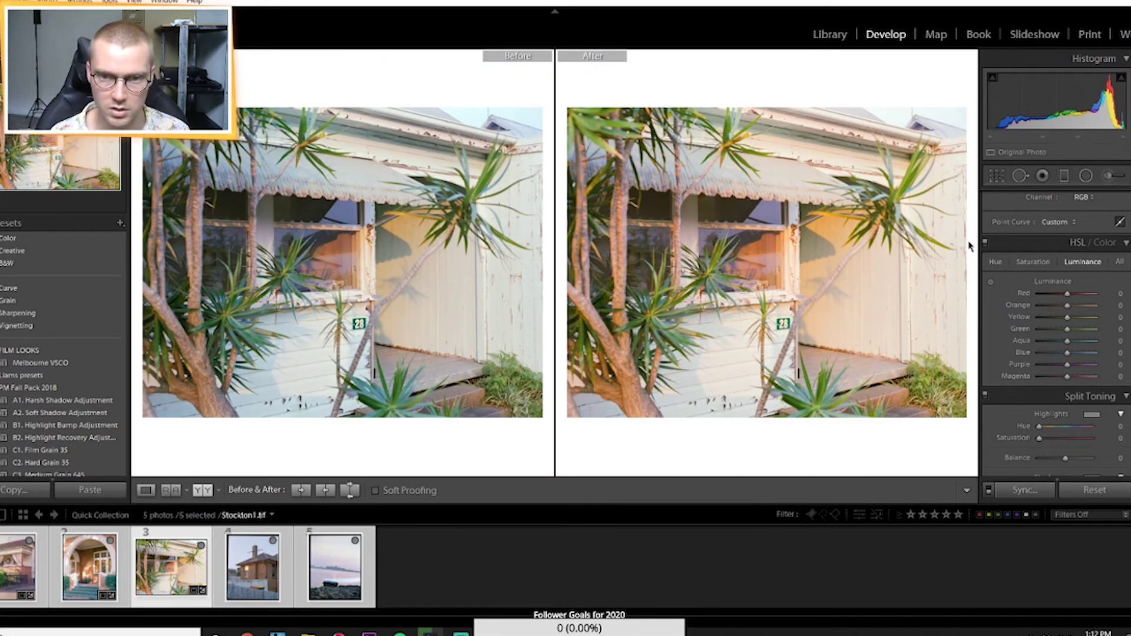
{"action": "key", "text": "Left"}
{"action": "key", "text": "shift+Tab"}
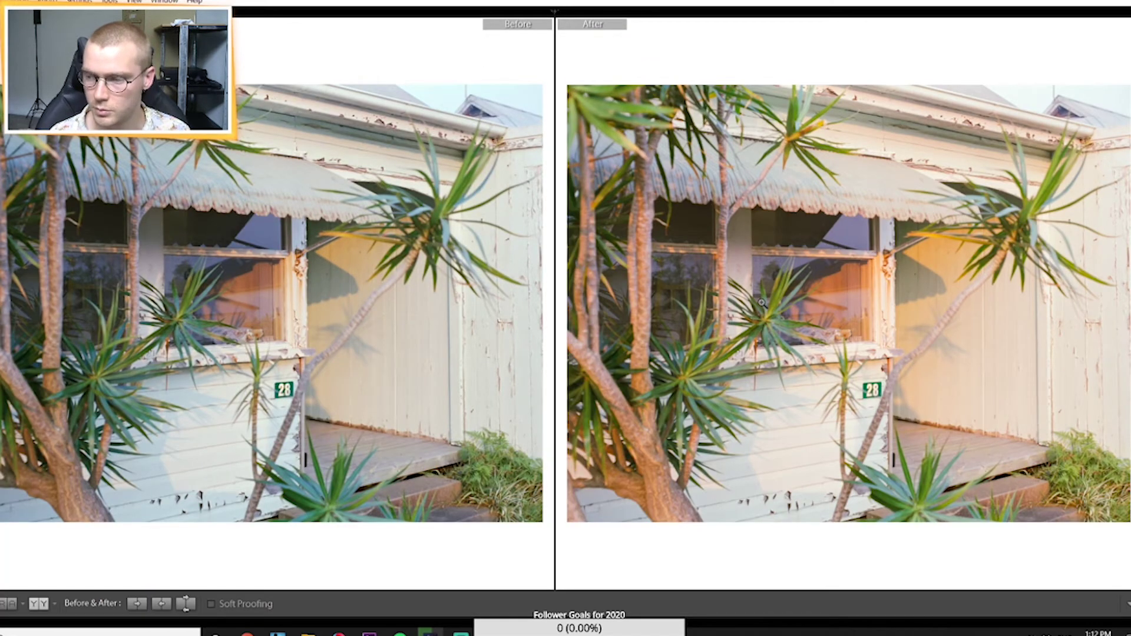
{"action": "key", "text": "shift+Tab"}
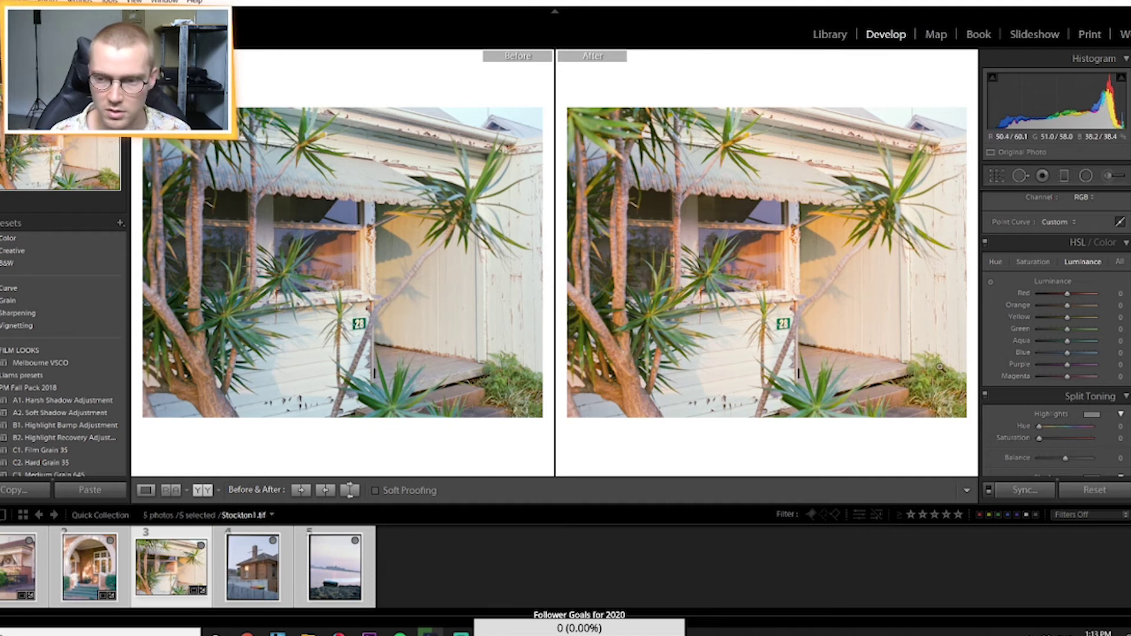
Set Exposure to +0.36 and Highlights to -38, and check the result against the original in an enlarged comparison
{"action": "scroll", "coordinate": [1060, 330], "scroll_direction": "up", "scroll_amount": 6}
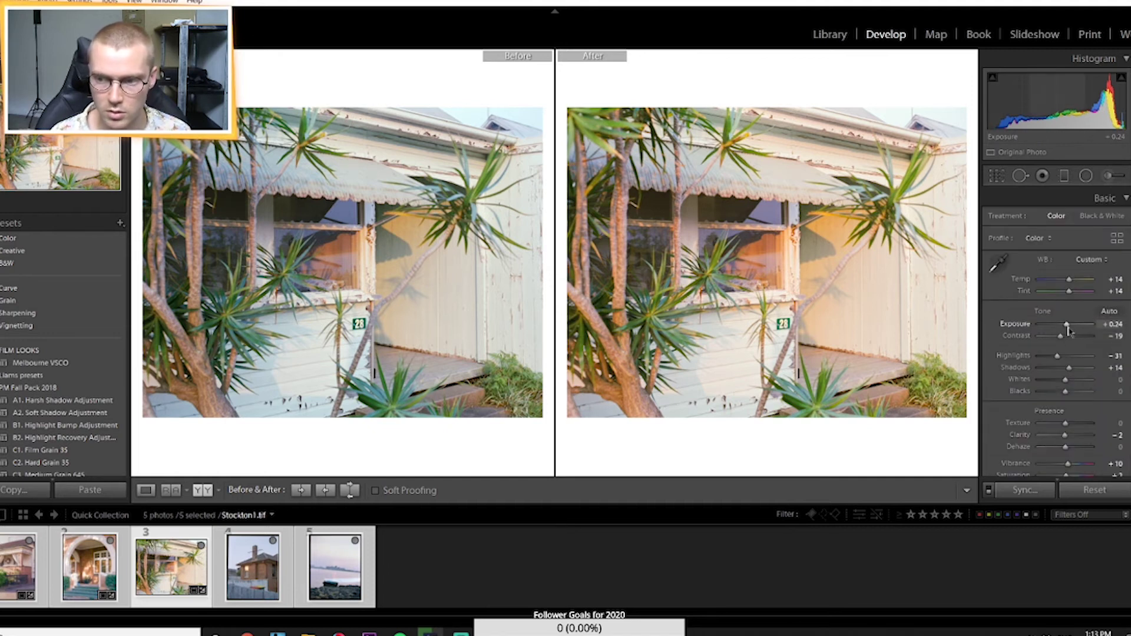
{"action": "left_click_drag", "start_coordinate": [1067, 327], "coordinate": [1069, 327]}
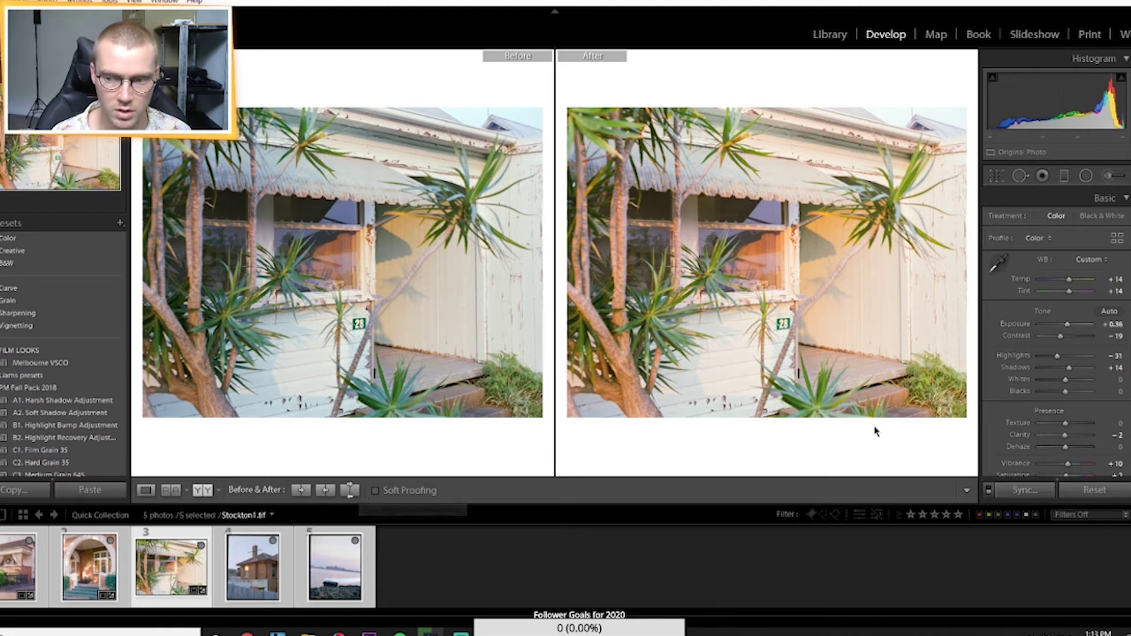
{"action": "left_click_drag", "start_coordinate": [1059, 361], "coordinate": [1057, 361]}
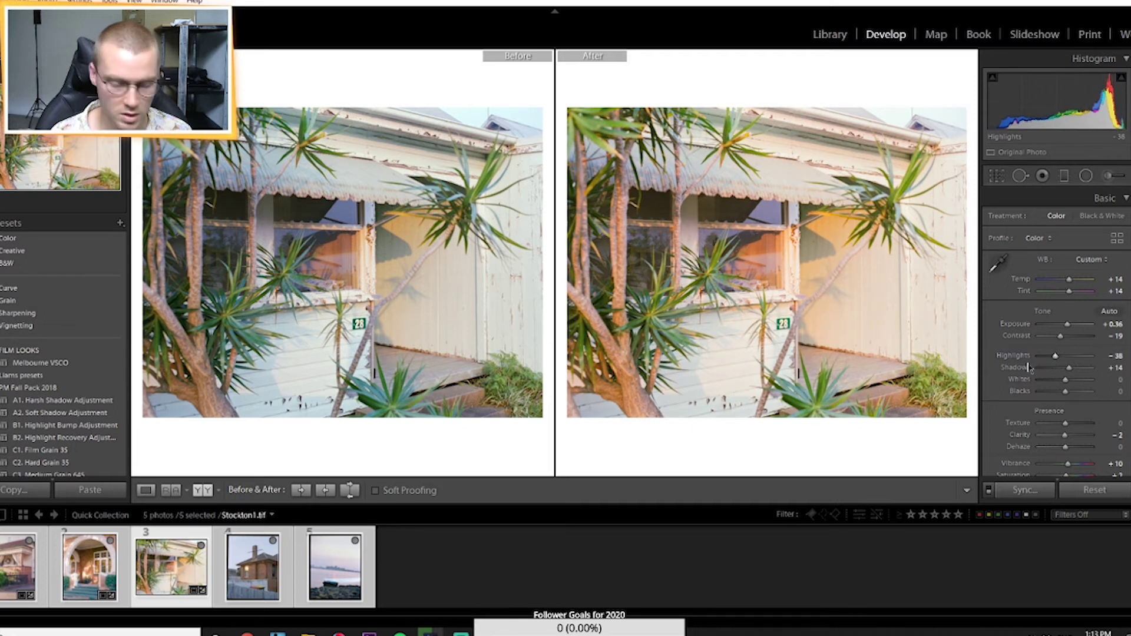
{"action": "key", "text": "shift+Tab"}
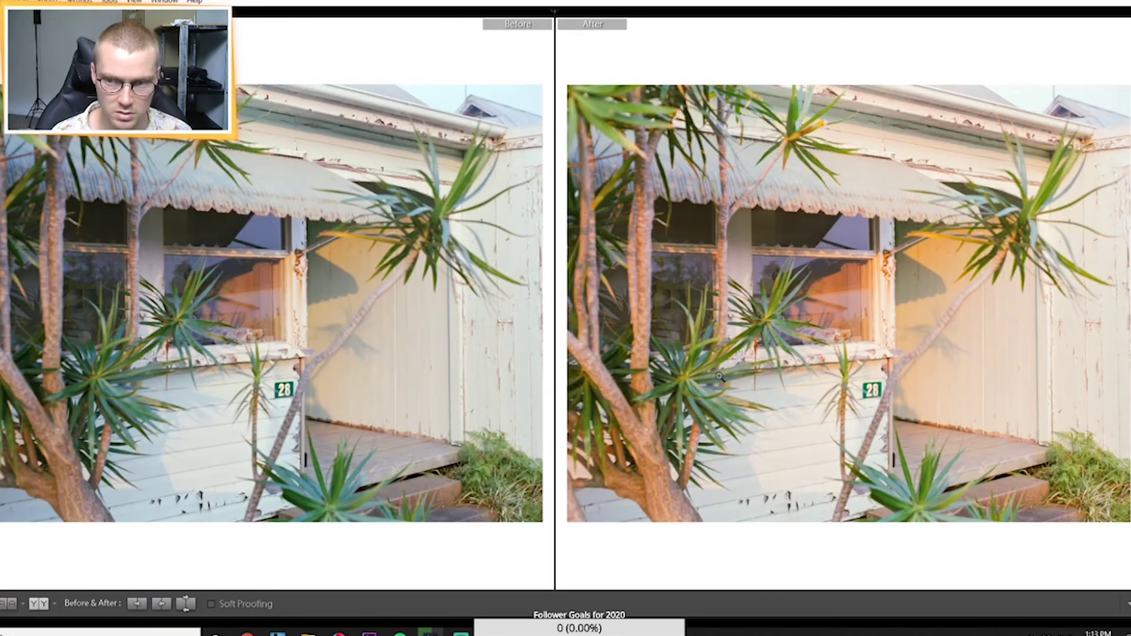
{"action": "key", "text": "shift+Tab"}
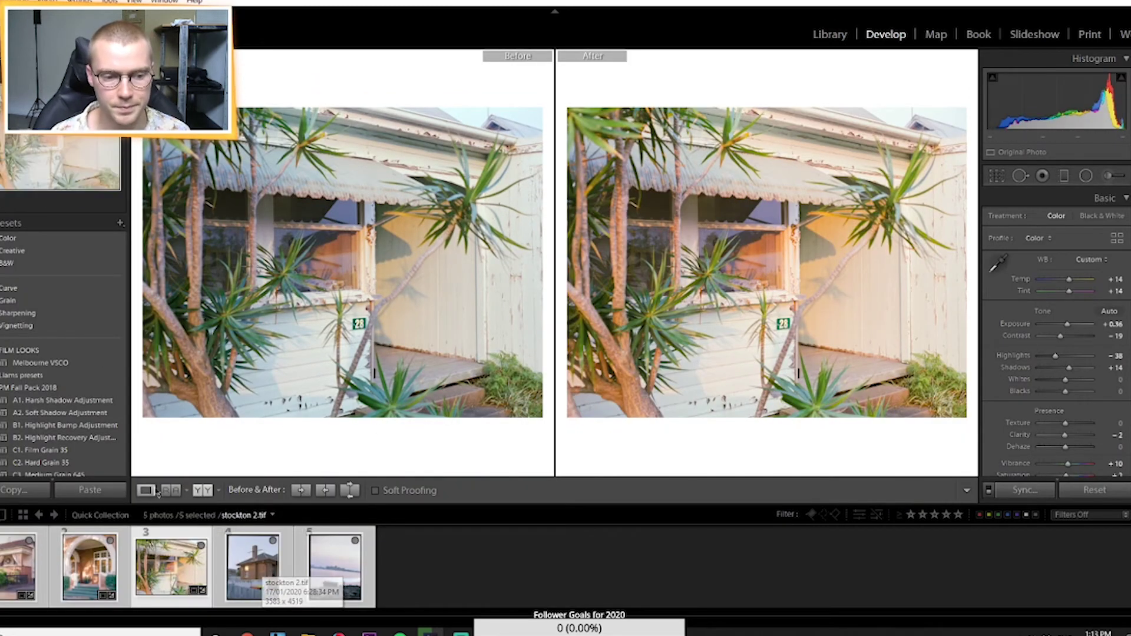
Review the weatherboard house edit in the different before/after layouts, including the split ones, and return to the single-photo view
{"action": "left_click", "coordinate": [219, 491]}
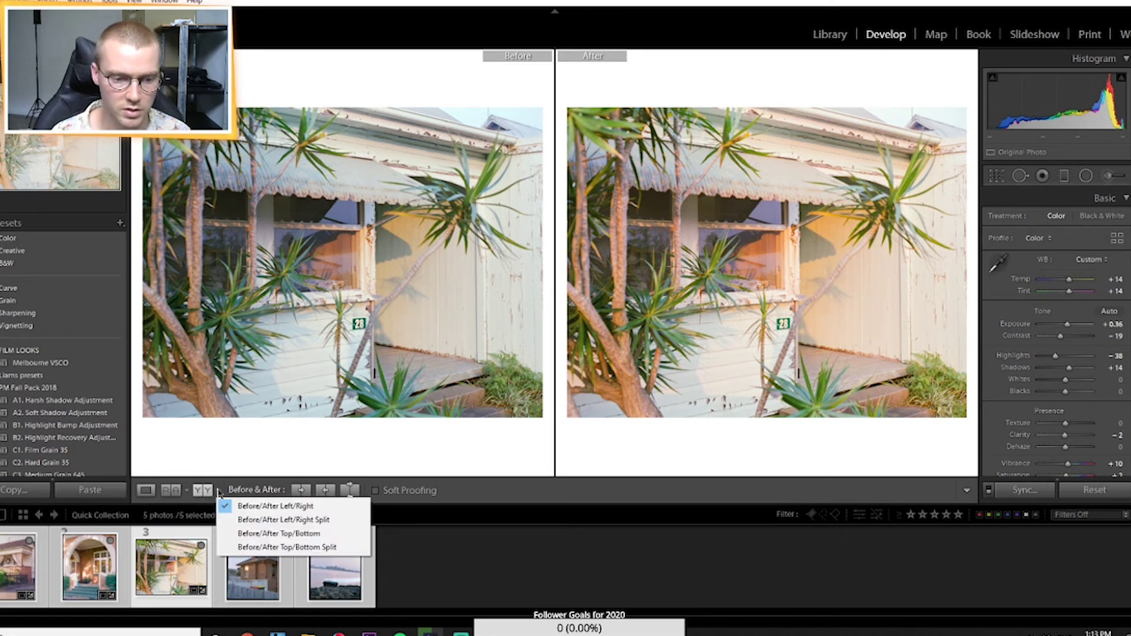
{"action": "left_click", "coordinate": [204, 492]}
{"action": "left_click", "coordinate": [204, 492]}
{"action": "left_click", "coordinate": [204, 492]}
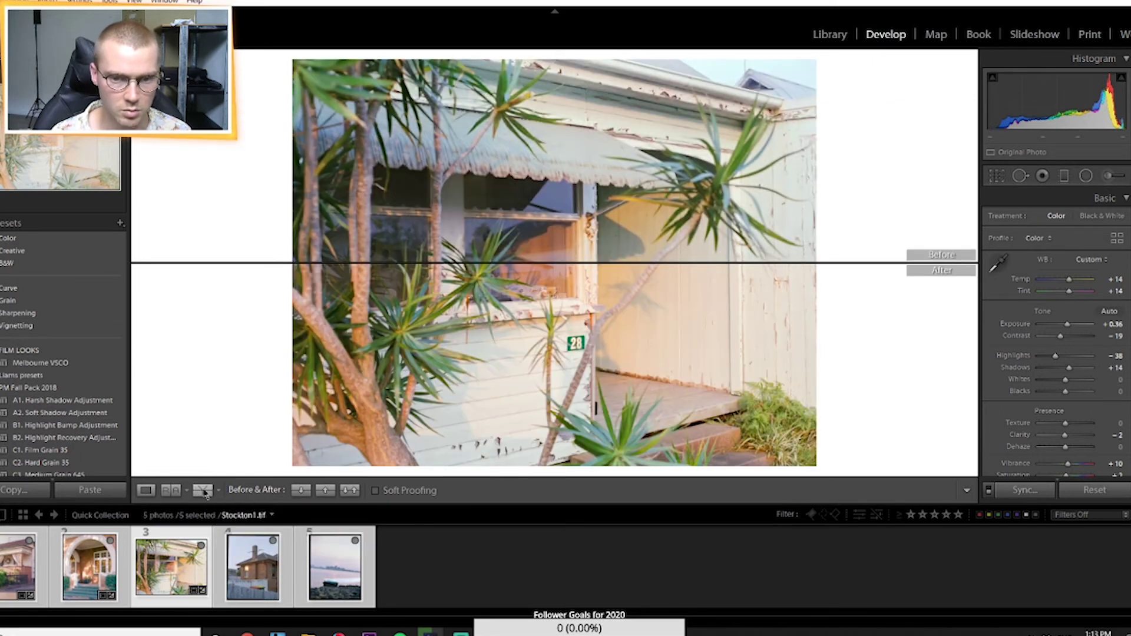
{"action": "left_click", "coordinate": [204, 492]}
{"action": "left_click", "coordinate": [204, 492]}
{"action": "left_click", "coordinate": [147, 491]}
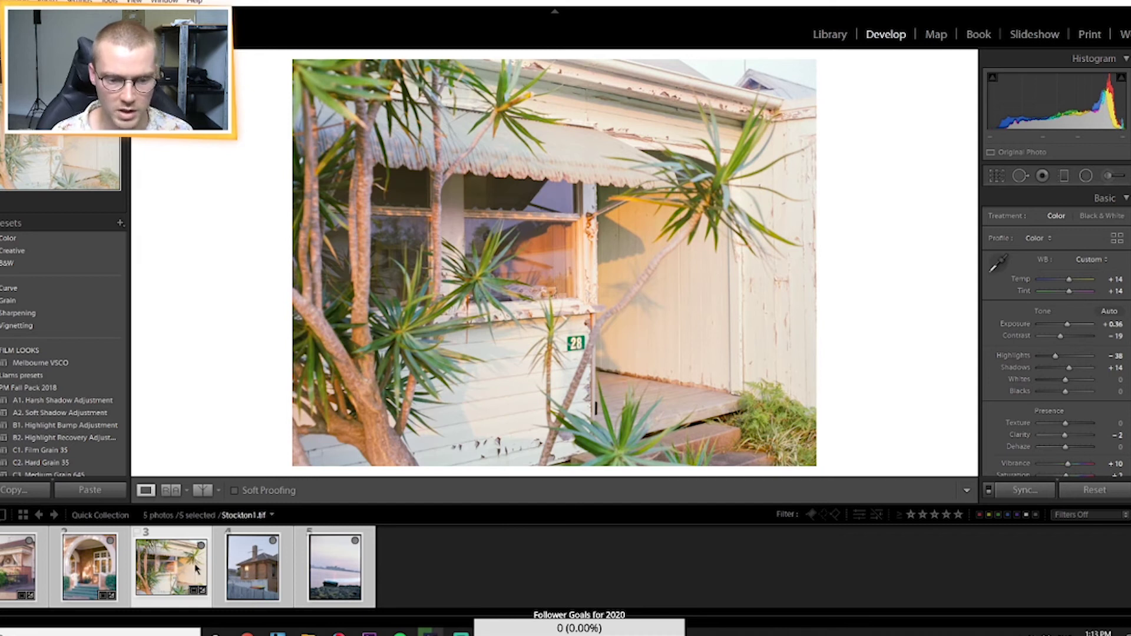
Open the brick house photo and crop the black scan border off its left and top edges
{"action": "left_click", "coordinate": [237, 576]}
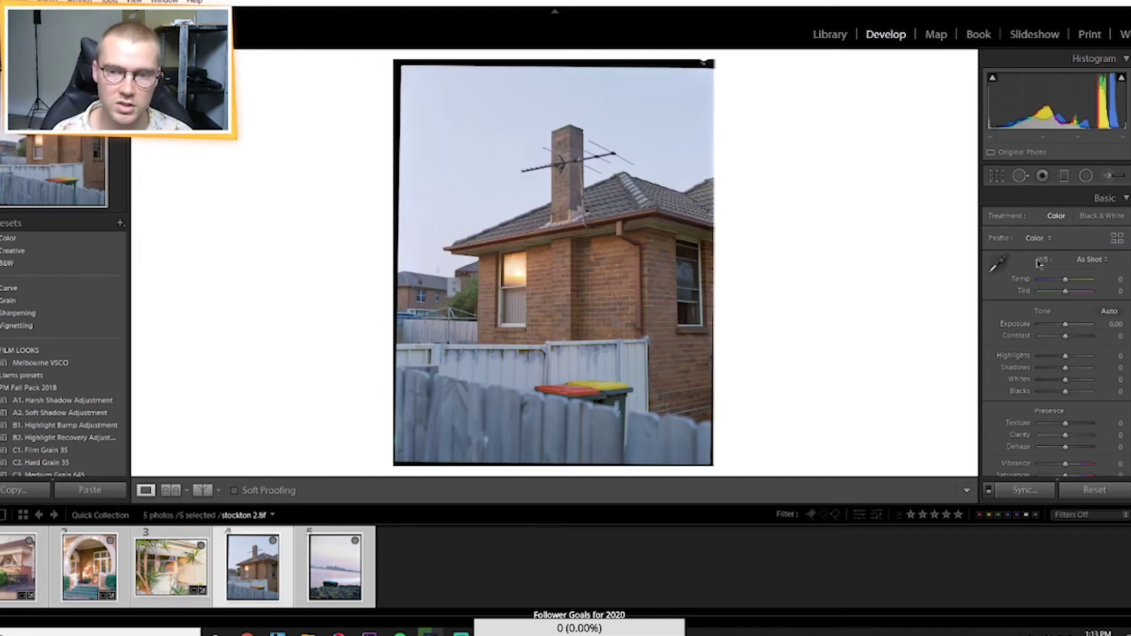
{"action": "left_click_drag", "start_coordinate": [443, 64], "coordinate": [653, 71]}
{"action": "left_click", "coordinate": [997, 175]}
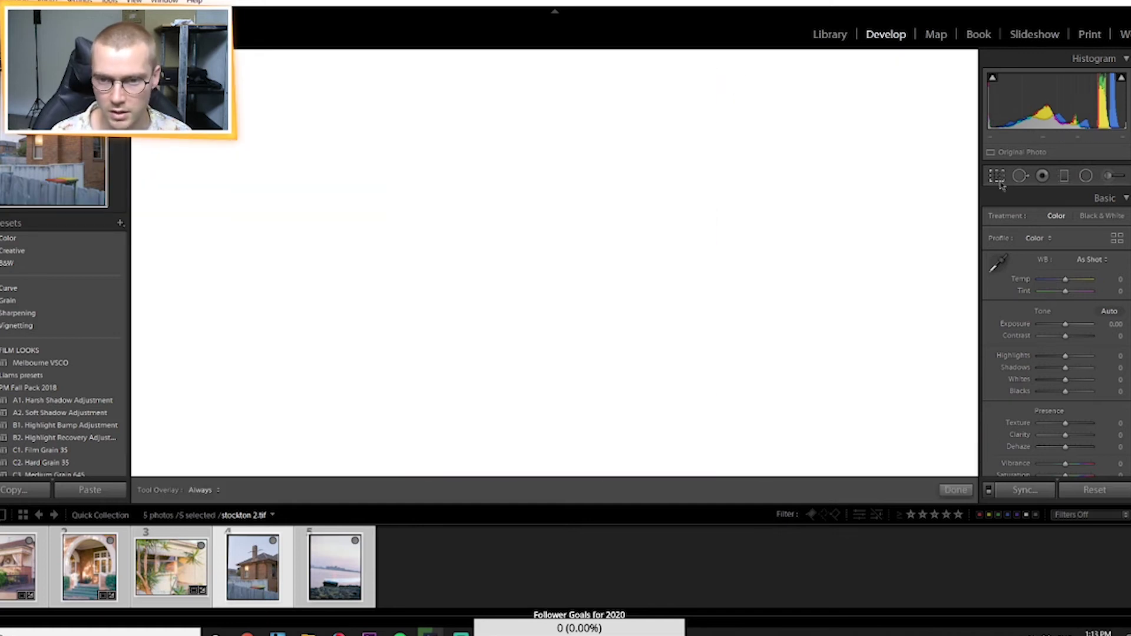
{"action": "left_click_drag", "start_coordinate": [715, 185], "coordinate": [714, 185]}
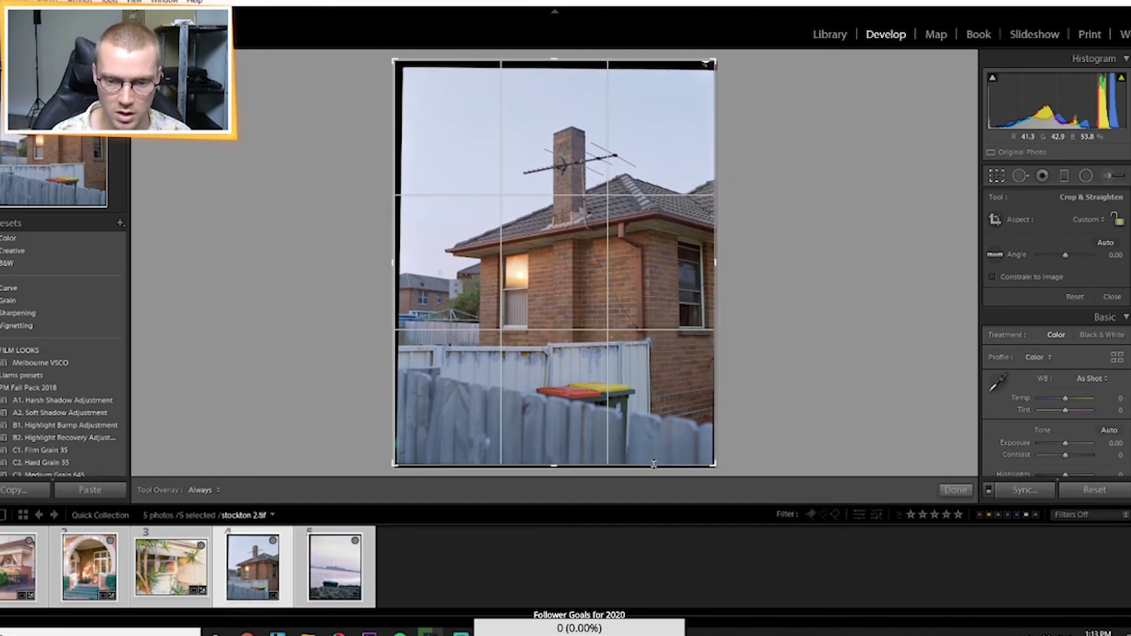
{"action": "key", "text": "e"}
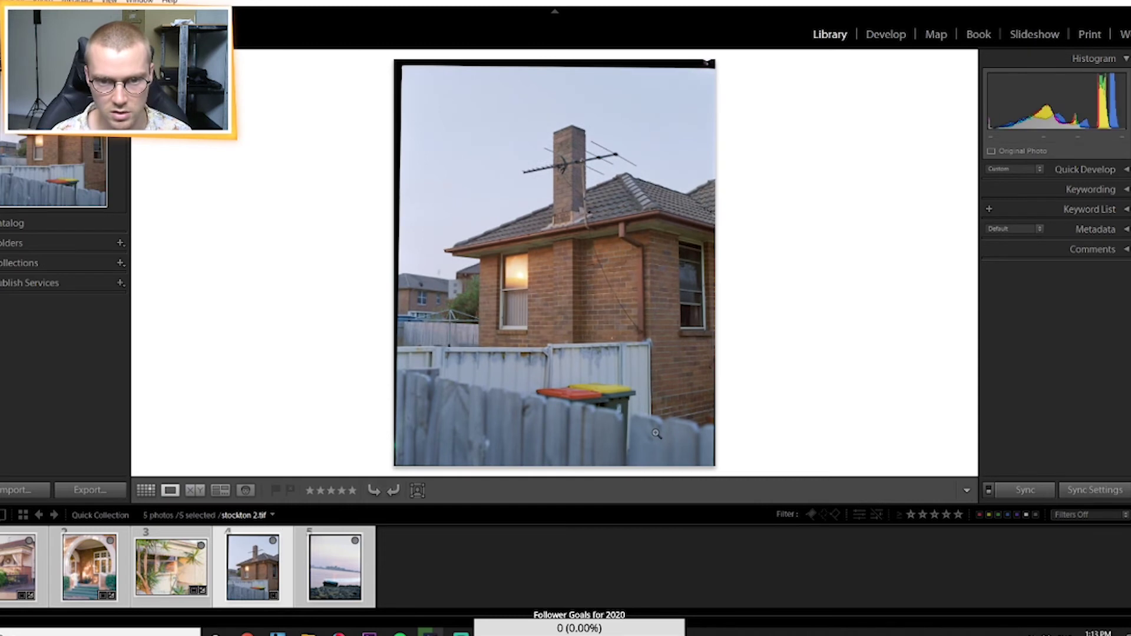
{"action": "key", "text": "r"}
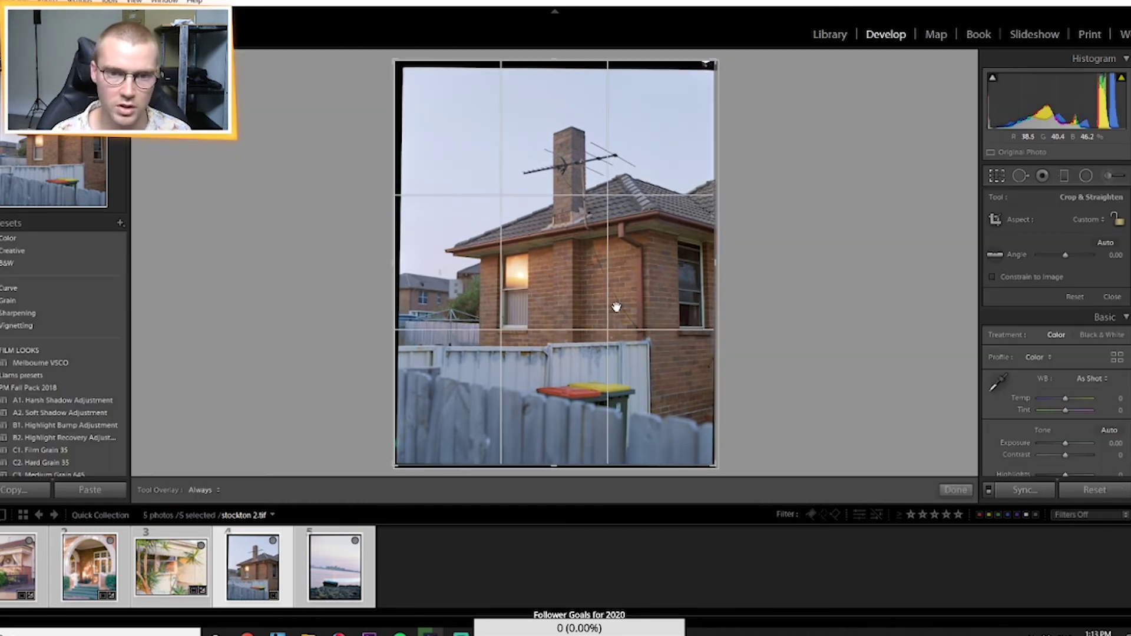
{"action": "left_click_drag", "start_coordinate": [397, 206], "coordinate": [401, 194]}
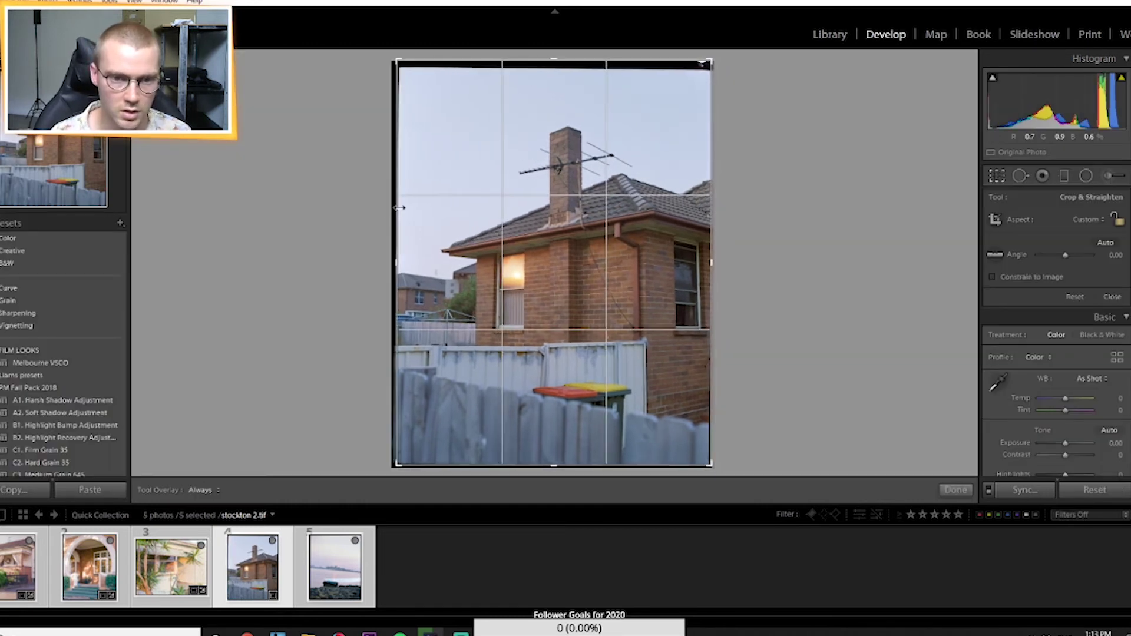
{"action": "left_click_drag", "start_coordinate": [550, 60], "coordinate": [550, 66]}
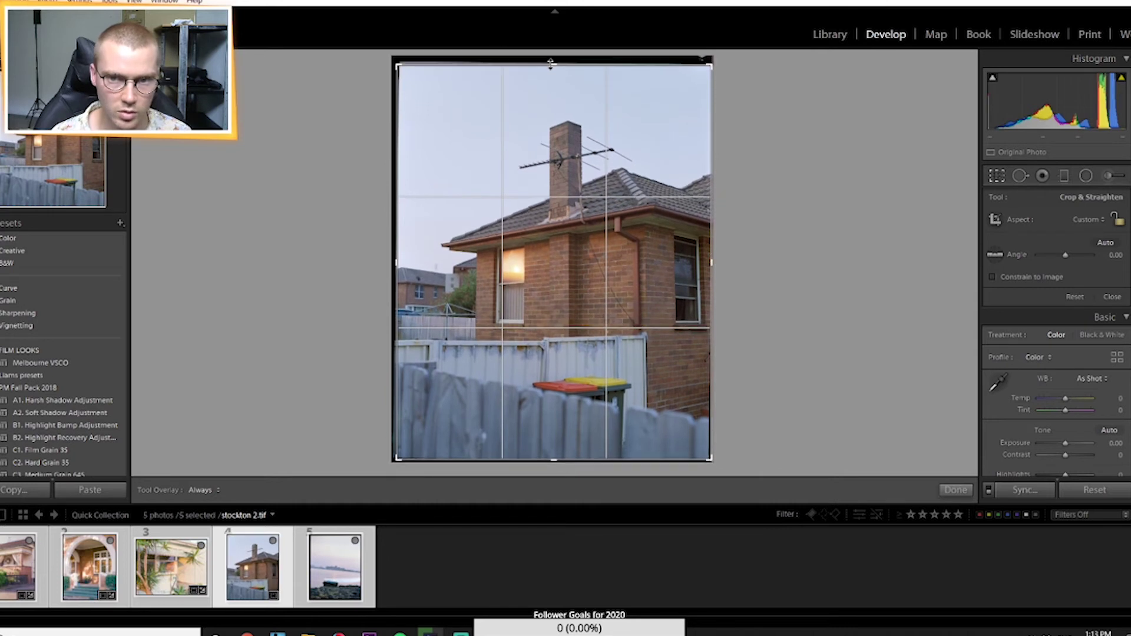
{"action": "key", "text": "Return"}
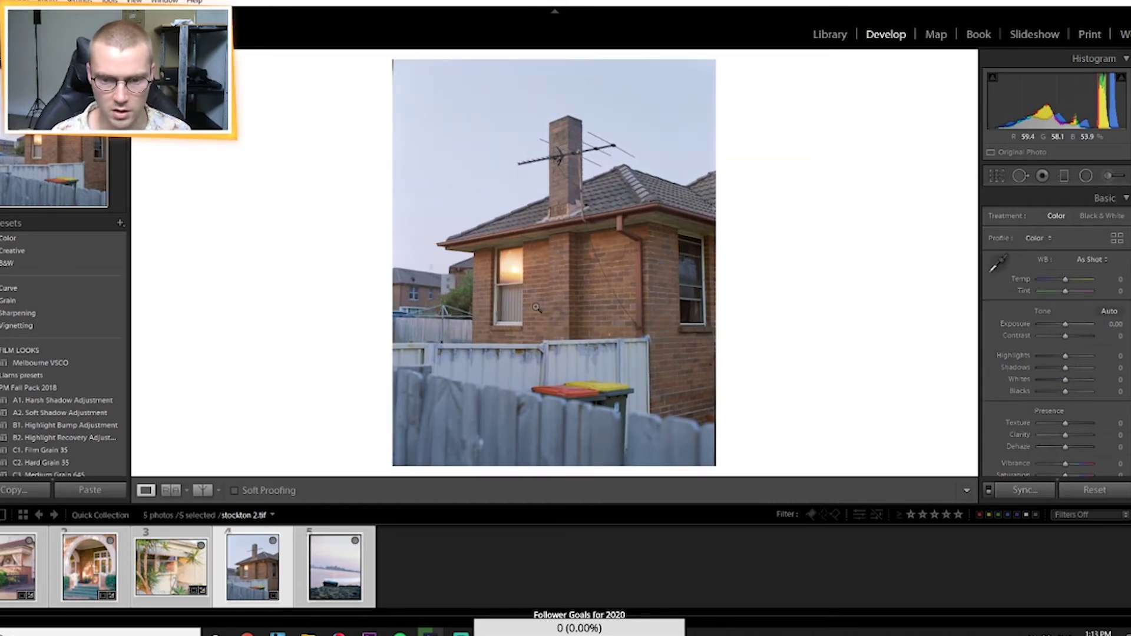
Tighten the brick house crop slightly at the right and left edges to remove the remaining dark slivers
{"action": "left_click", "coordinate": [997, 176]}
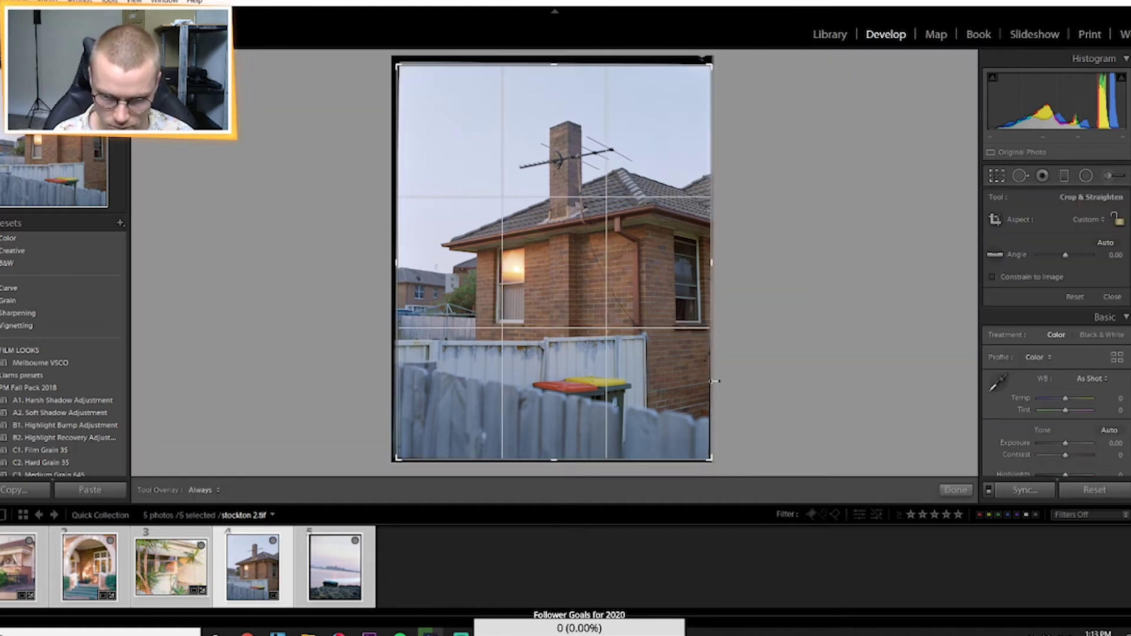
{"action": "left_click_drag", "start_coordinate": [712, 381], "coordinate": [711, 381]}
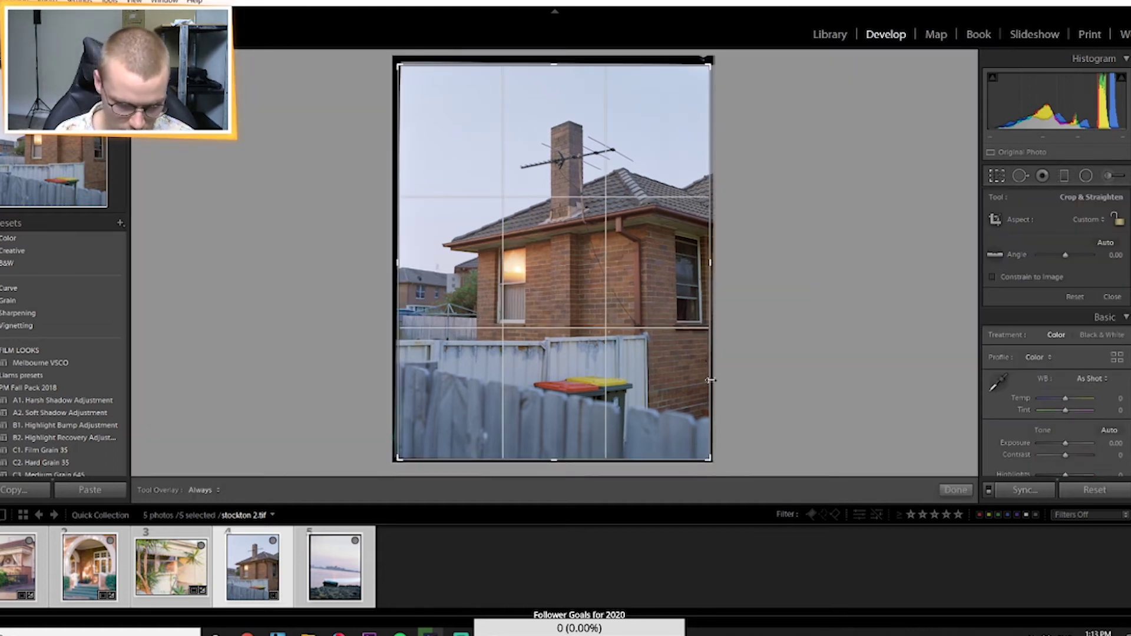
{"action": "key", "text": "Return"}
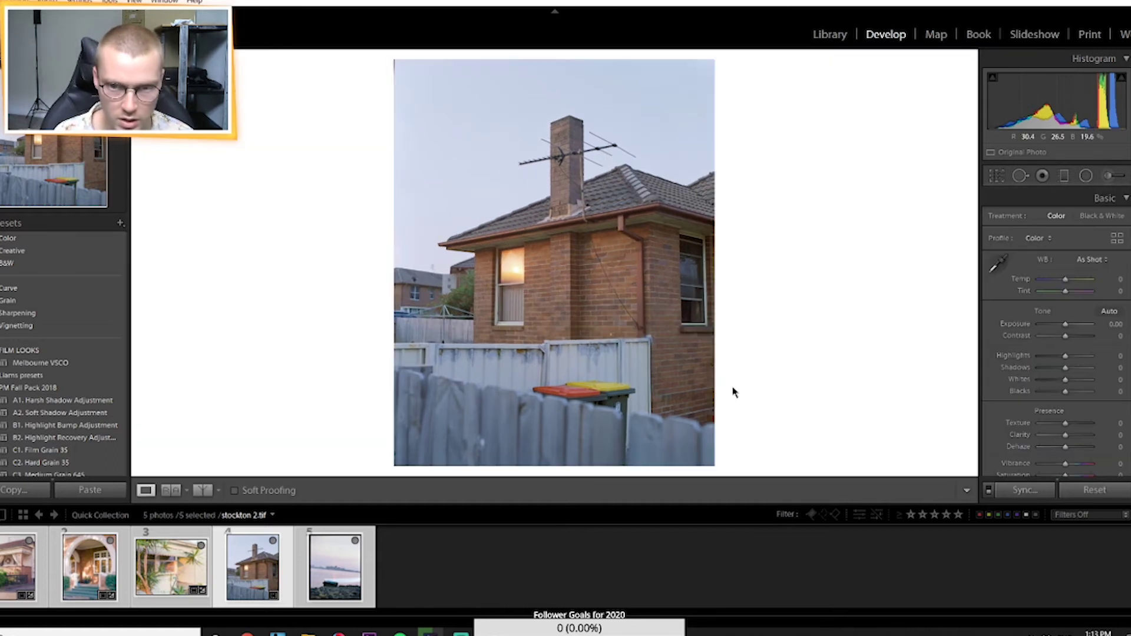
{"action": "left_click", "coordinate": [396, 65]}
{"action": "left_click", "coordinate": [787, 175]}
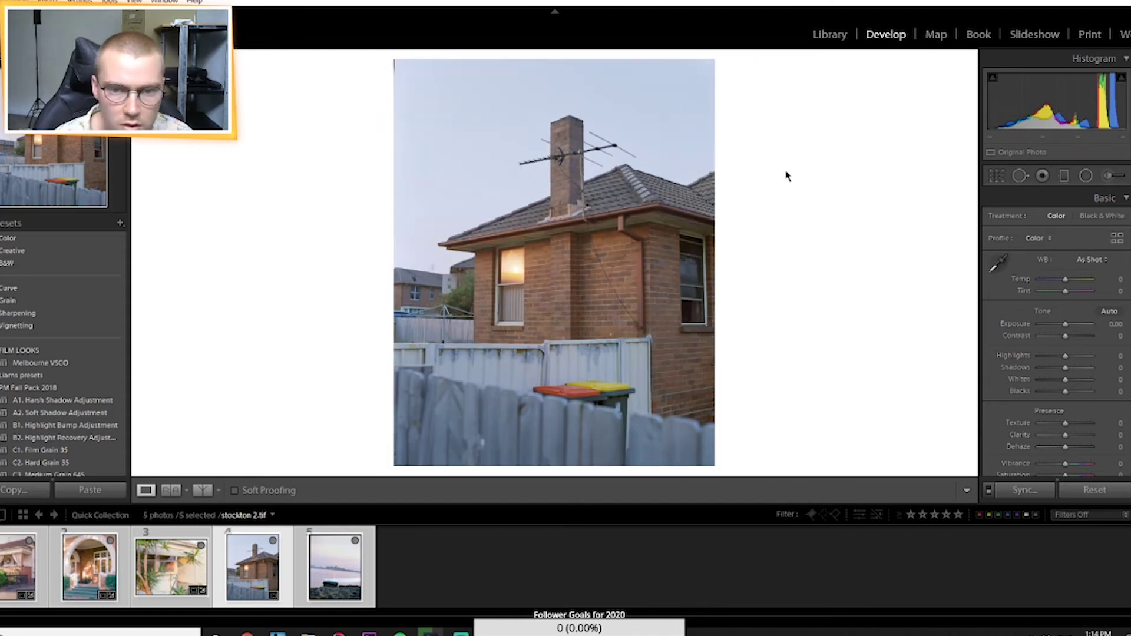
{"action": "left_click", "coordinate": [996, 175]}
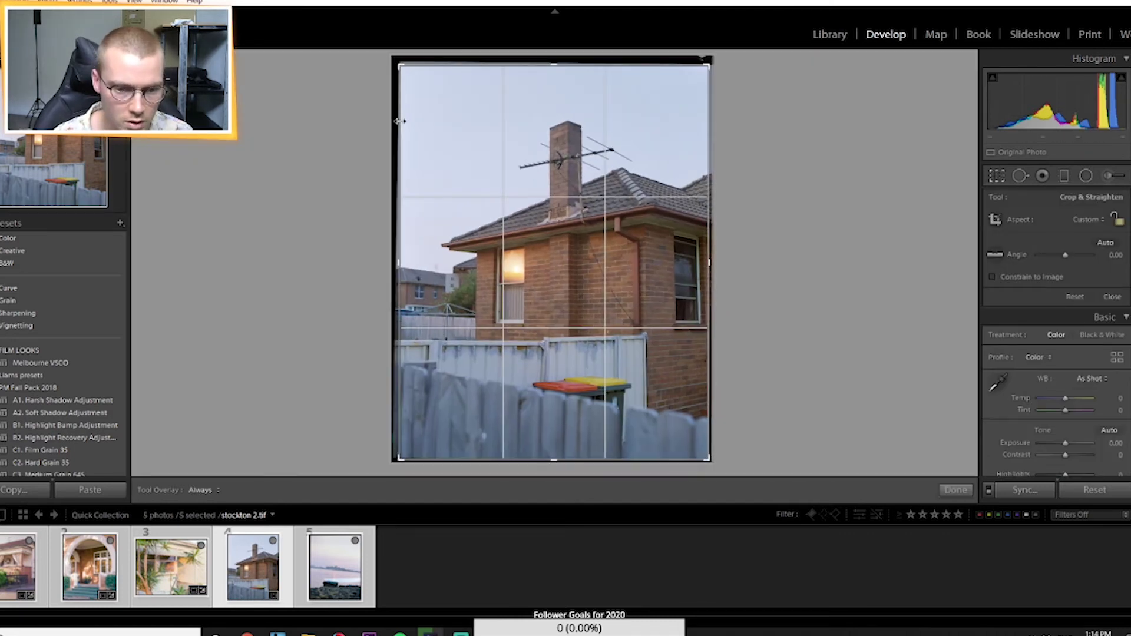
{"action": "key", "text": "Return"}
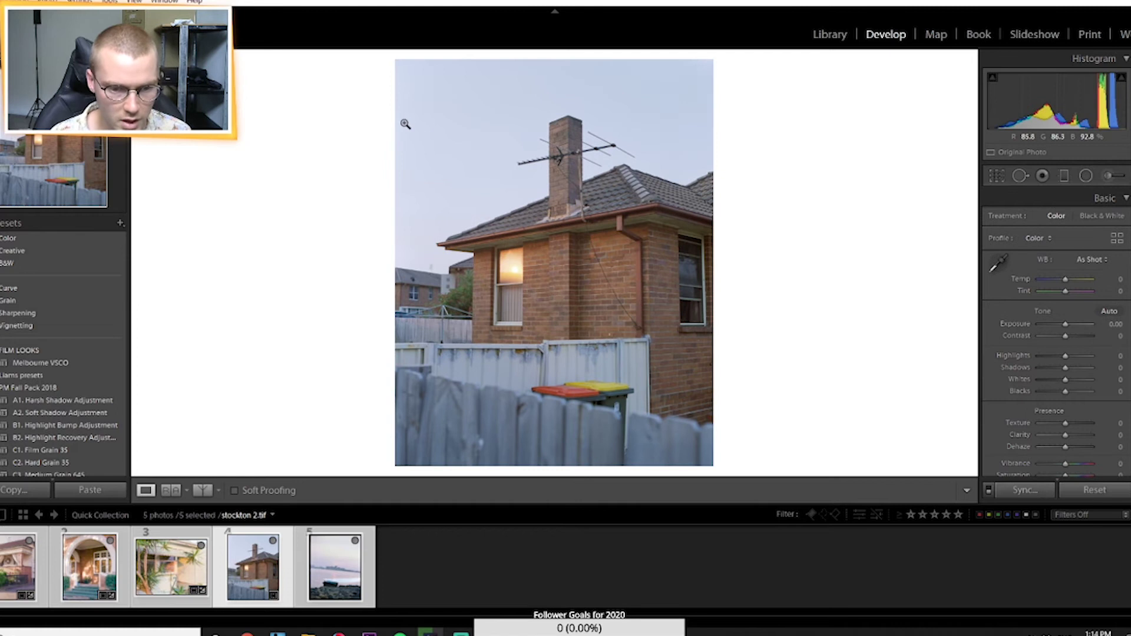
Trim the black line off the photo's bottom edge, and check the corner and the bins in close-up
{"action": "left_click", "coordinate": [397, 462]}
{"action": "left_click_drag", "start_coordinate": [417, 462], "coordinate": [444, 283]}
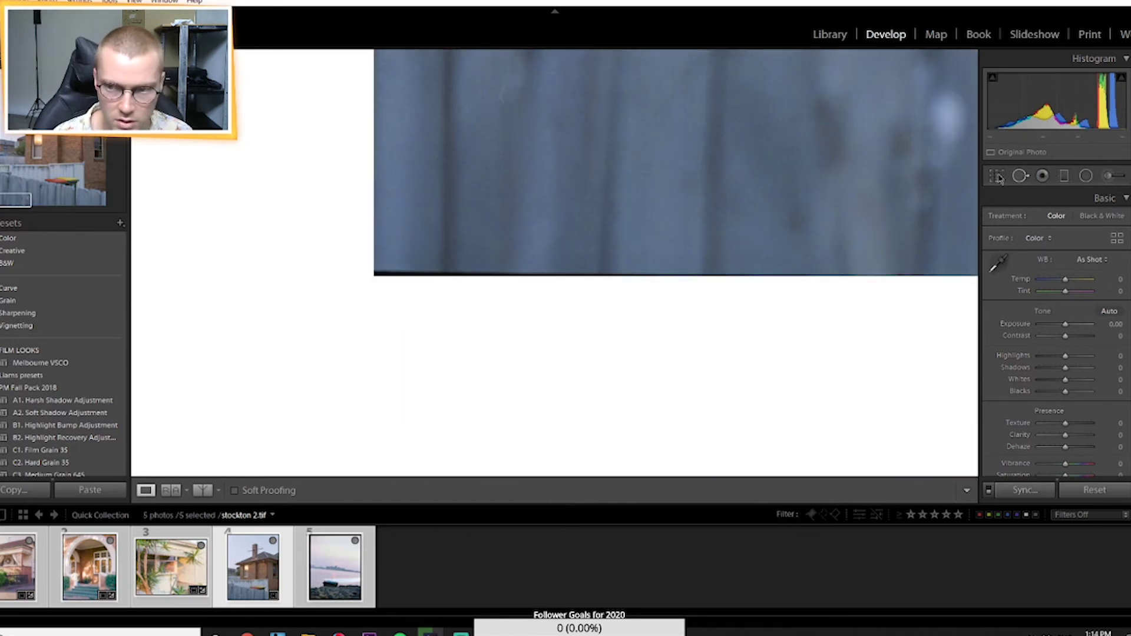
{"action": "key", "text": "r"}
{"action": "left_click_drag", "start_coordinate": [555, 459], "coordinate": [555, 458]}
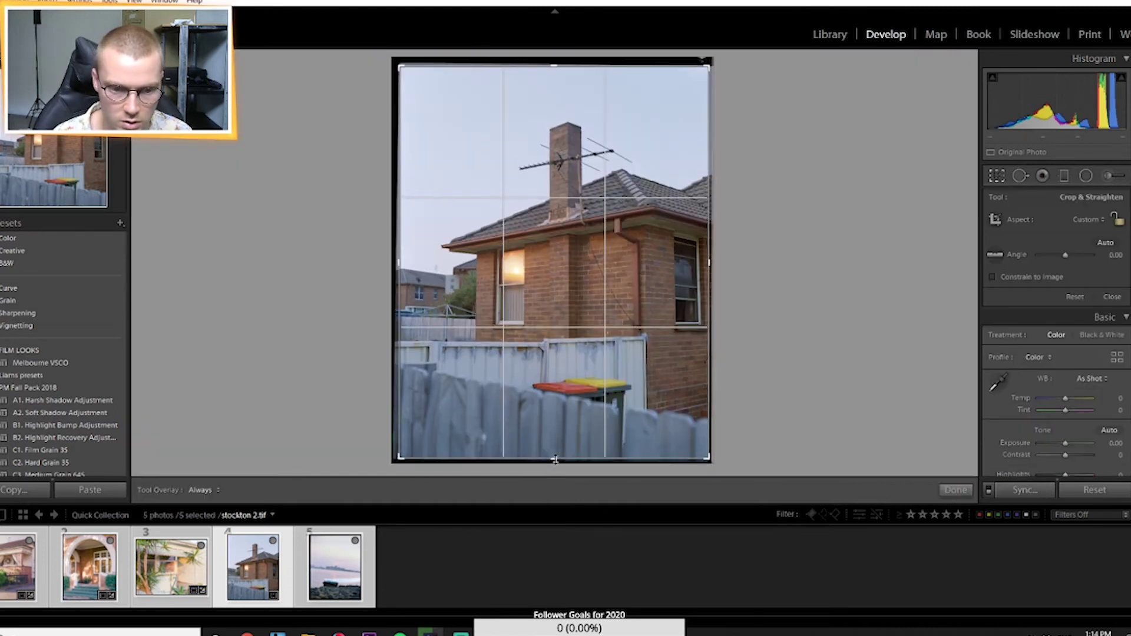
{"action": "key", "text": "Return"}
{"action": "left_click", "coordinate": [555, 459]}
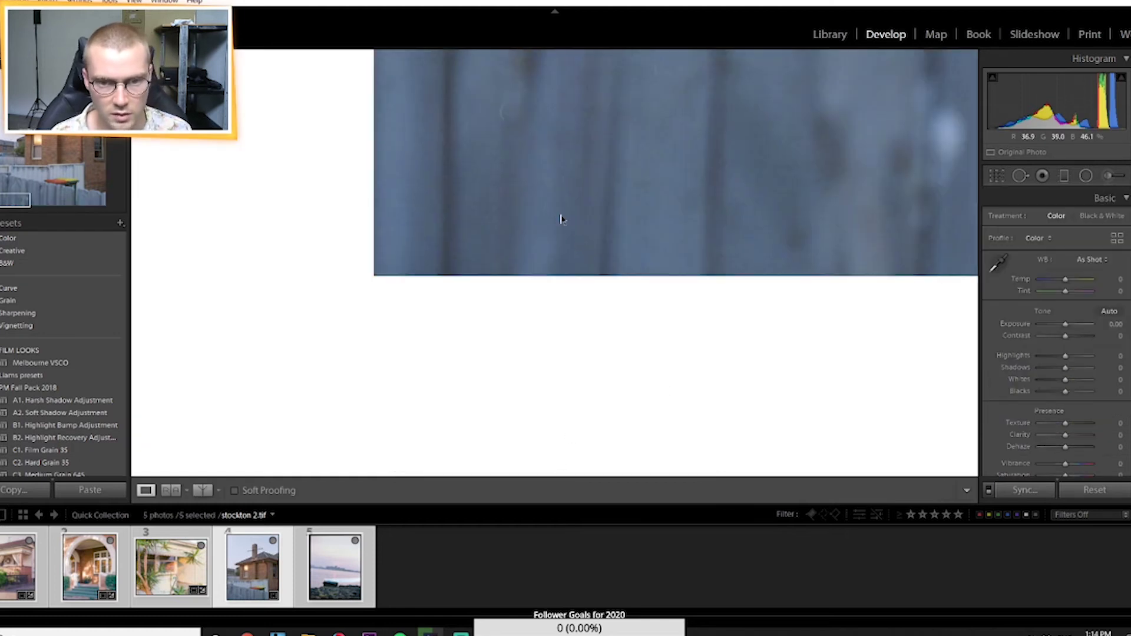
{"action": "left_click", "coordinate": [560, 219]}
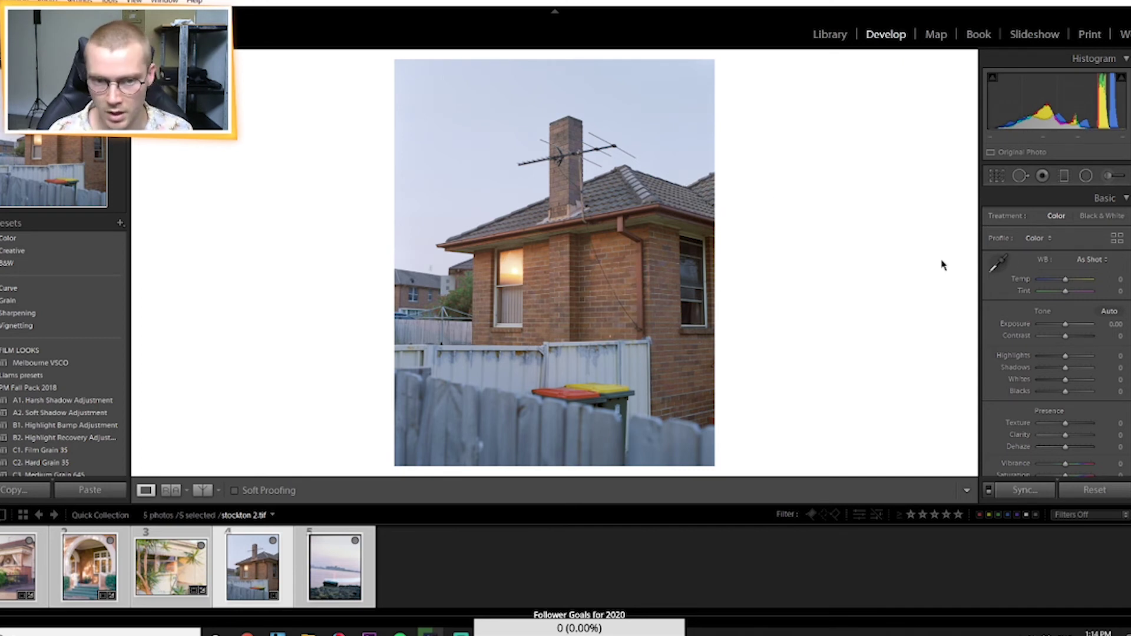
{"action": "left_click", "coordinate": [557, 410]}
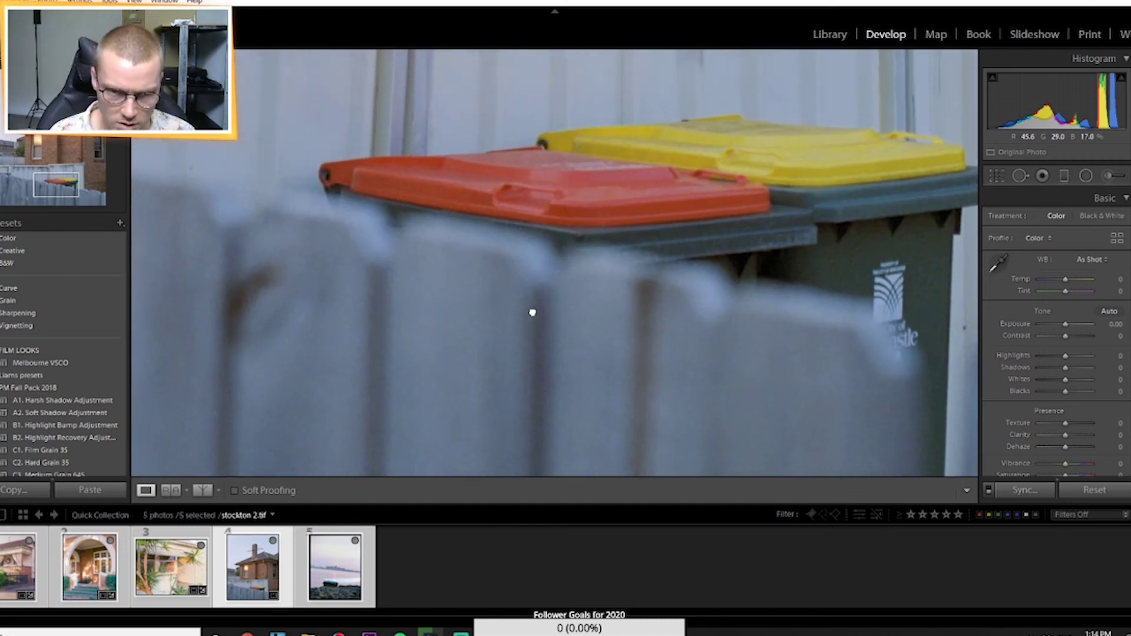
{"action": "scroll", "coordinate": [516, 269], "scroll_direction": "up", "scroll_amount": 5}
{"action": "left_click", "coordinate": [535, 234]}
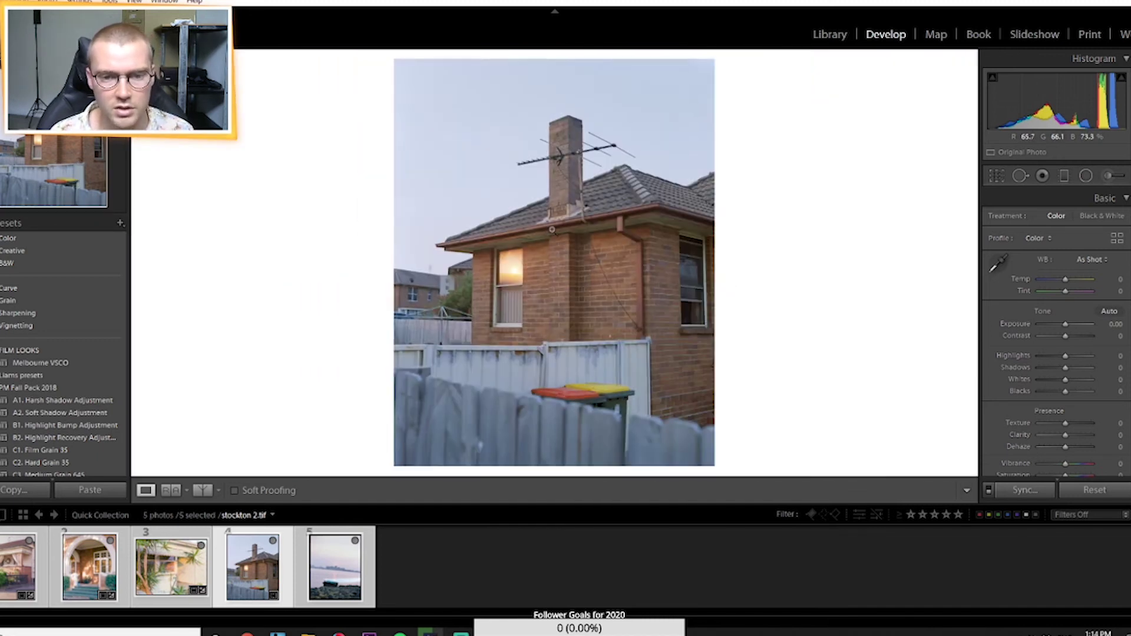
Warm the white balance to Temp +17 and Tint +17, and check the lit window and bins
{"action": "left_click_drag", "start_coordinate": [1065, 279], "coordinate": [1073, 298]}
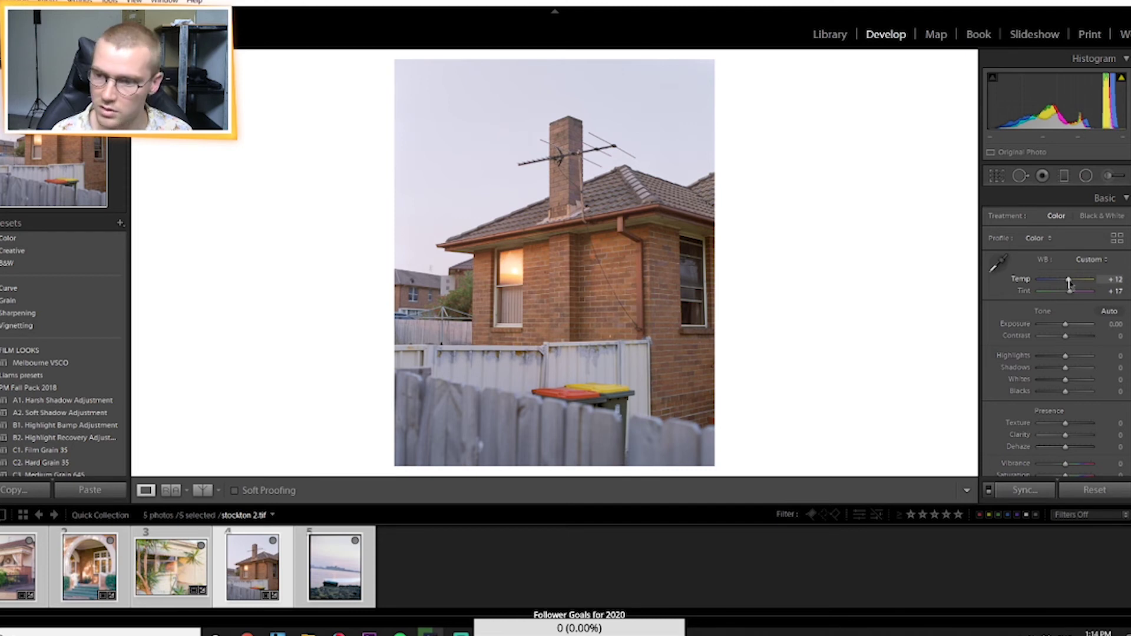
{"action": "left_click_drag", "start_coordinate": [1069, 283], "coordinate": [1073, 285]}
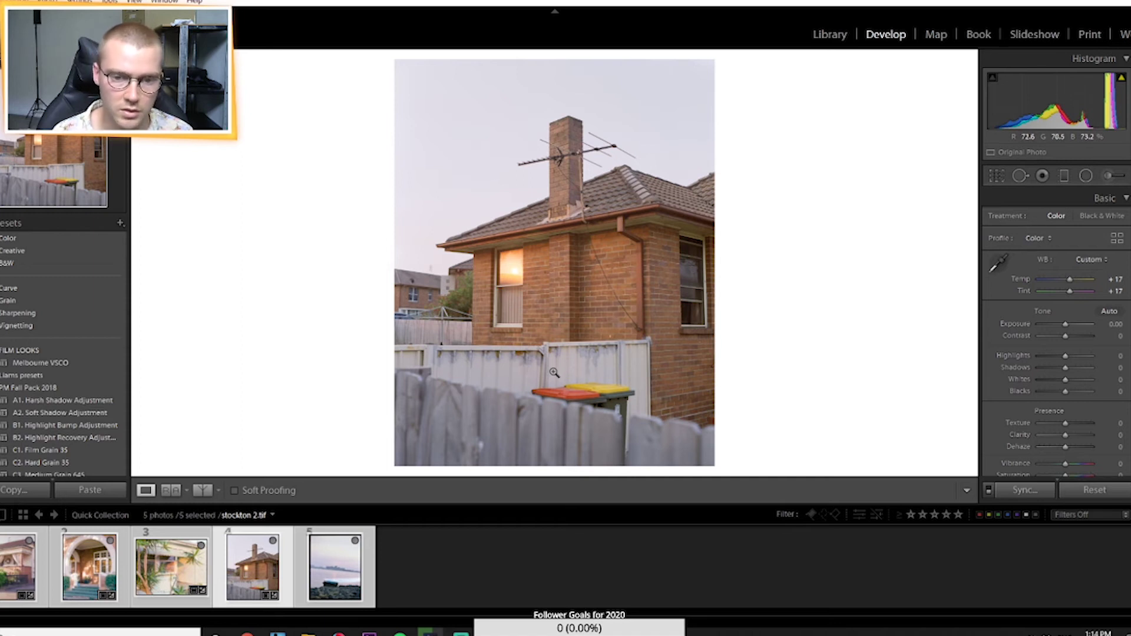
{"action": "left_click", "coordinate": [513, 274]}
{"action": "left_click", "coordinate": [518, 282]}
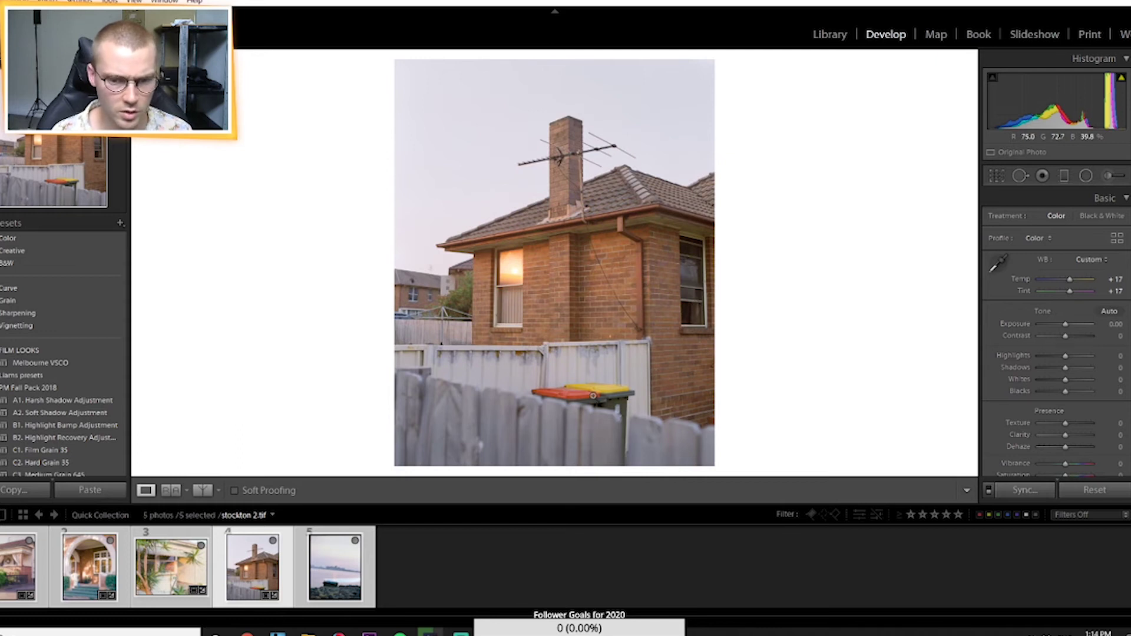
{"action": "left_click", "coordinate": [593, 395]}
{"action": "left_click", "coordinate": [614, 340]}
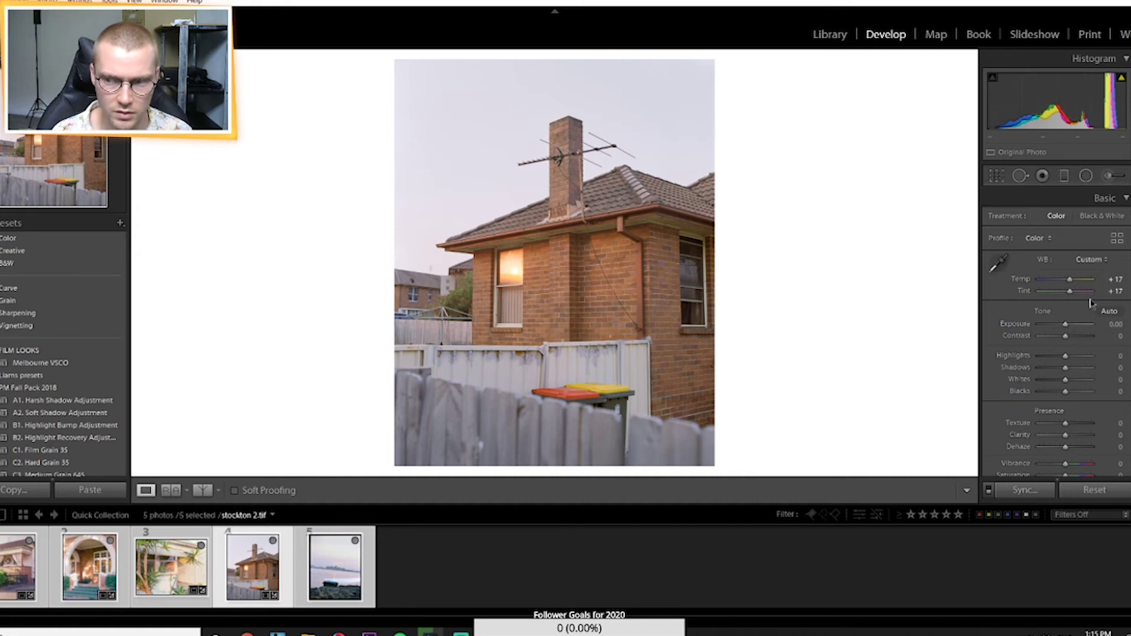
Set Exposure to +0.36, Contrast to -19, Highlights to -31 and Shadows to +19
{"action": "left_click_drag", "start_coordinate": [1065, 326], "coordinate": [1066, 325]}
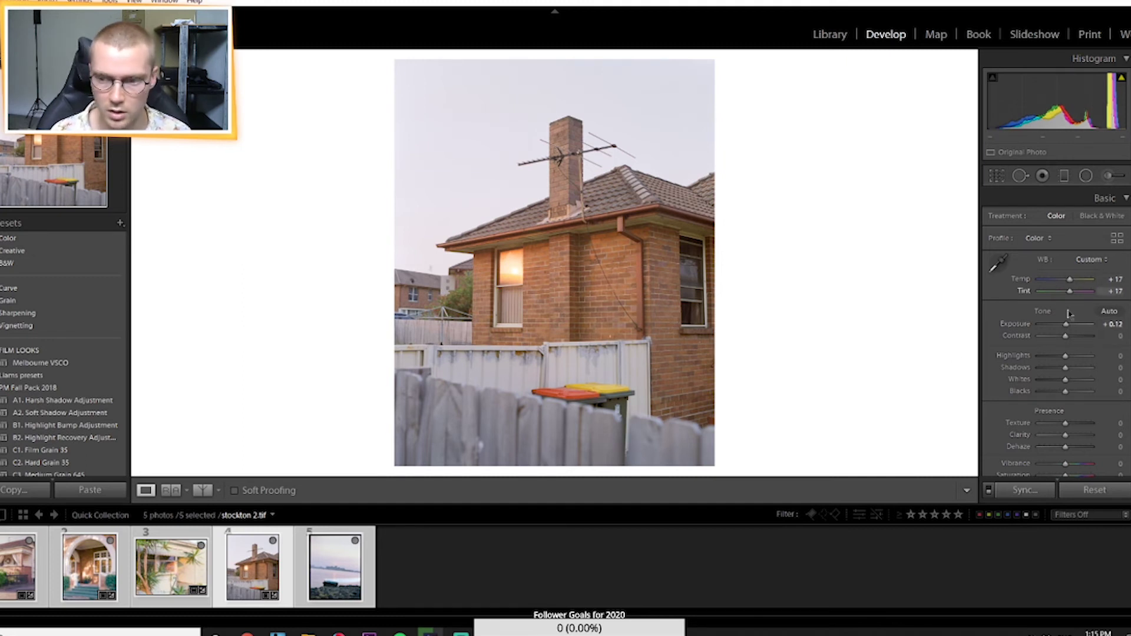
{"action": "left_click_drag", "start_coordinate": [1065, 327], "coordinate": [1061, 340]}
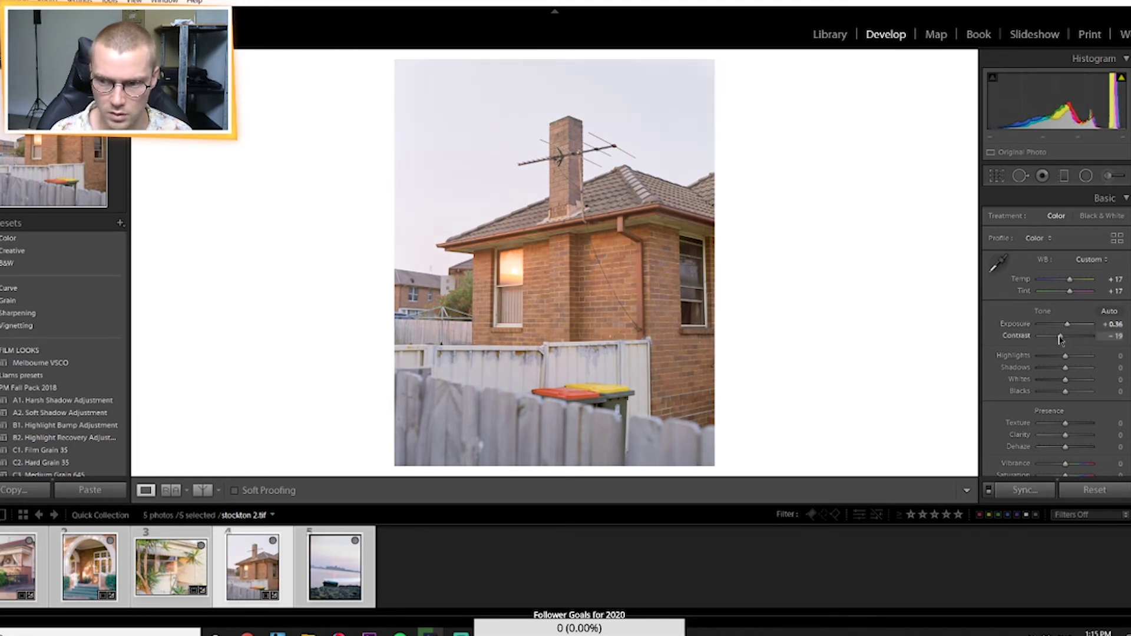
{"action": "left_click_drag", "start_coordinate": [1065, 354], "coordinate": [1076, 376]}
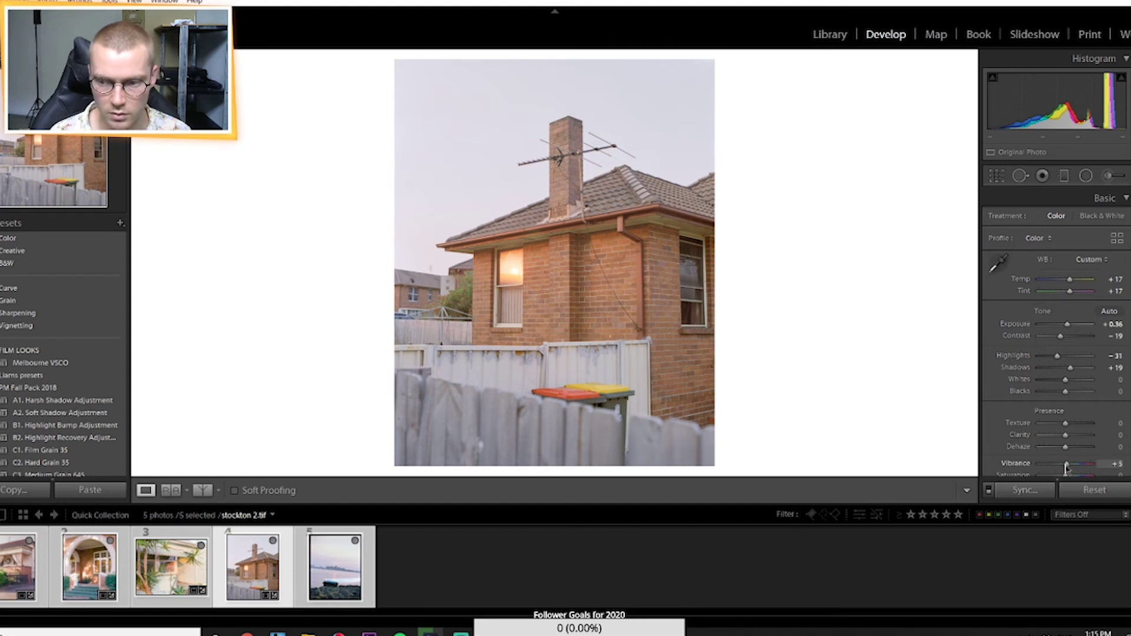
Set Vibrance to +10, Saturation to +2 and Clarity to -5
{"action": "scroll", "coordinate": [1066, 468], "scroll_direction": "down", "scroll_amount": 3}
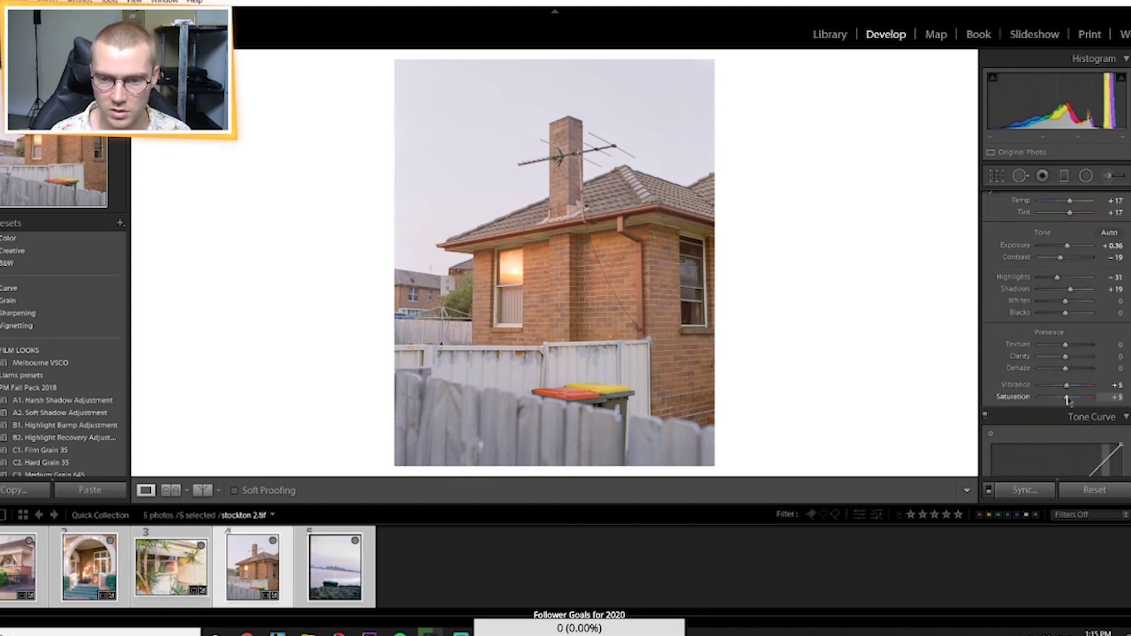
{"action": "left_click_drag", "start_coordinate": [1067, 386], "coordinate": [1074, 390]}
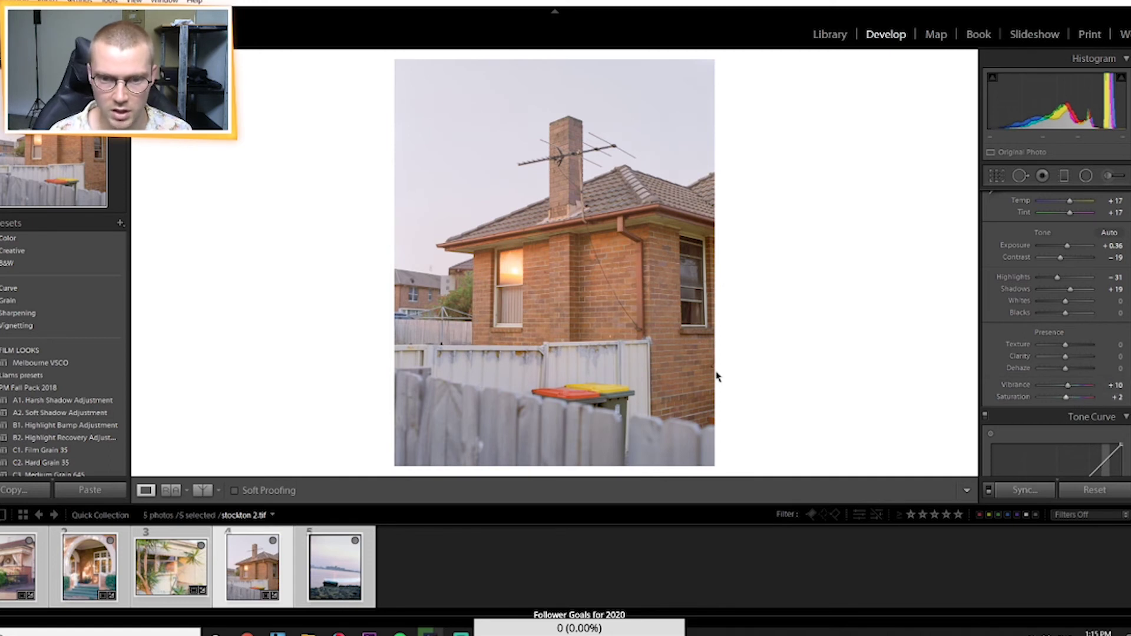
{"action": "scroll", "coordinate": [1055, 353], "scroll_direction": "up", "scroll_amount": 3}
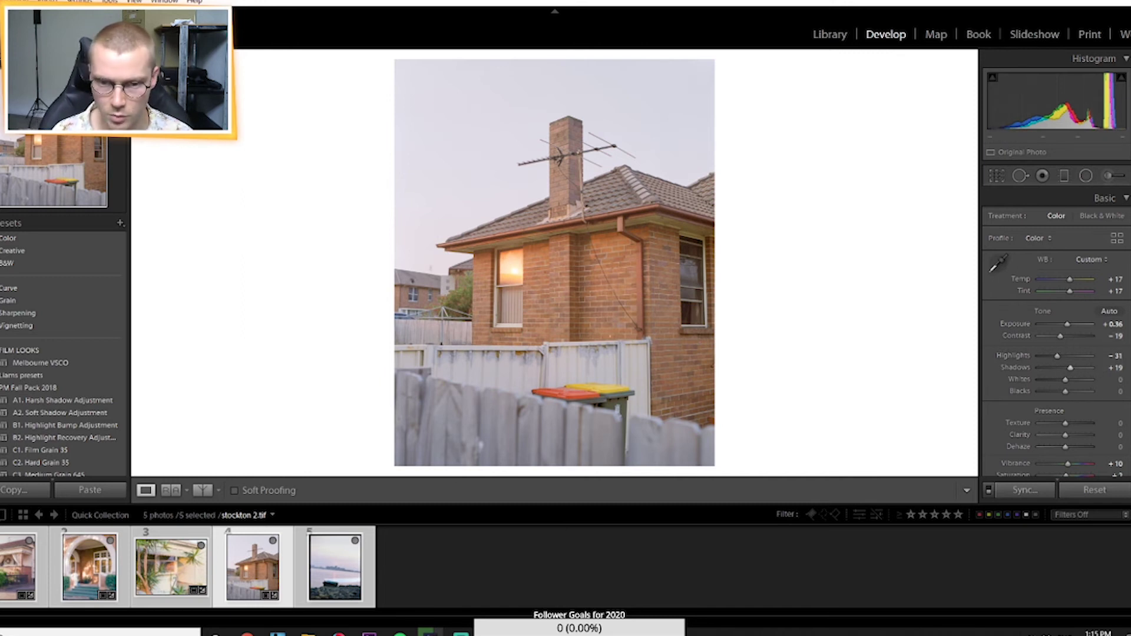
{"action": "left_click_drag", "start_coordinate": [1068, 435], "coordinate": [1065, 438]}
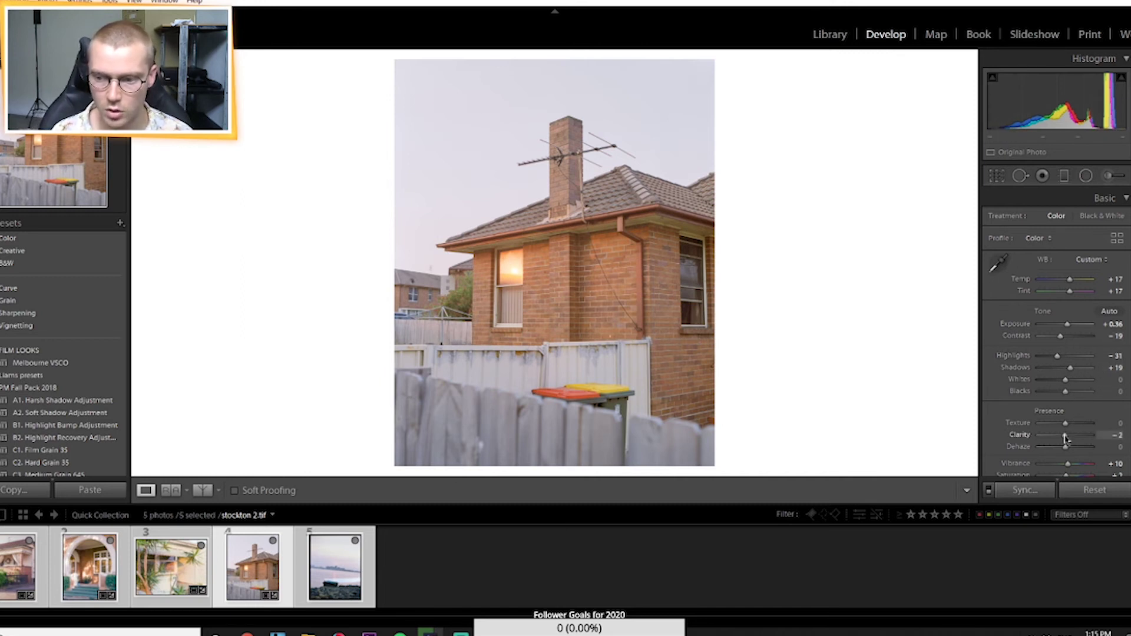
Shape a gentle S-curve on the RGB tone curve with a raised highlight point, a midtone point and a slightly lowered shadow point
{"action": "scroll", "coordinate": [1110, 381], "scroll_direction": "down", "scroll_amount": 4}
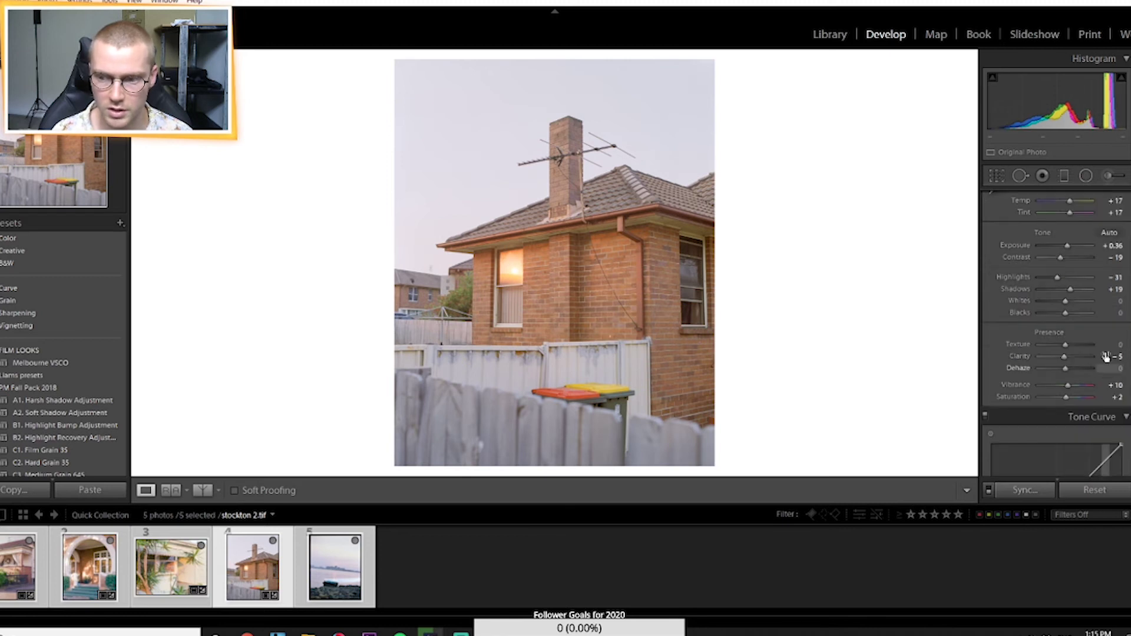
{"action": "scroll", "coordinate": [1110, 358], "scroll_direction": "down", "scroll_amount": 4}
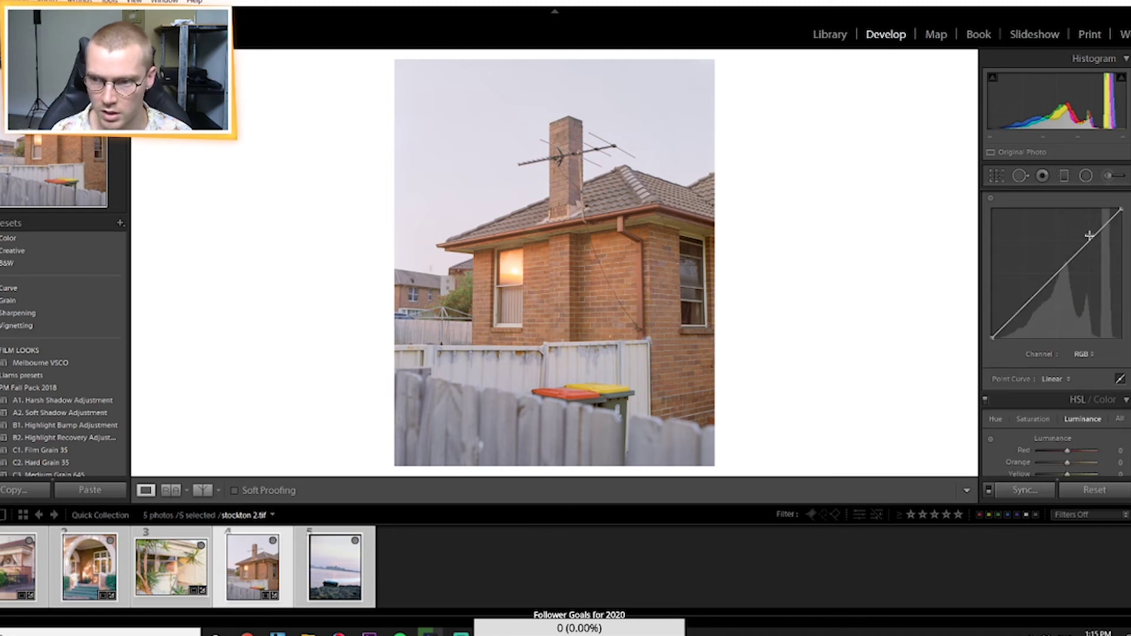
{"action": "left_click", "coordinate": [1089, 236]}
{"action": "left_click_drag", "start_coordinate": [1057, 270], "coordinate": [1057, 275]}
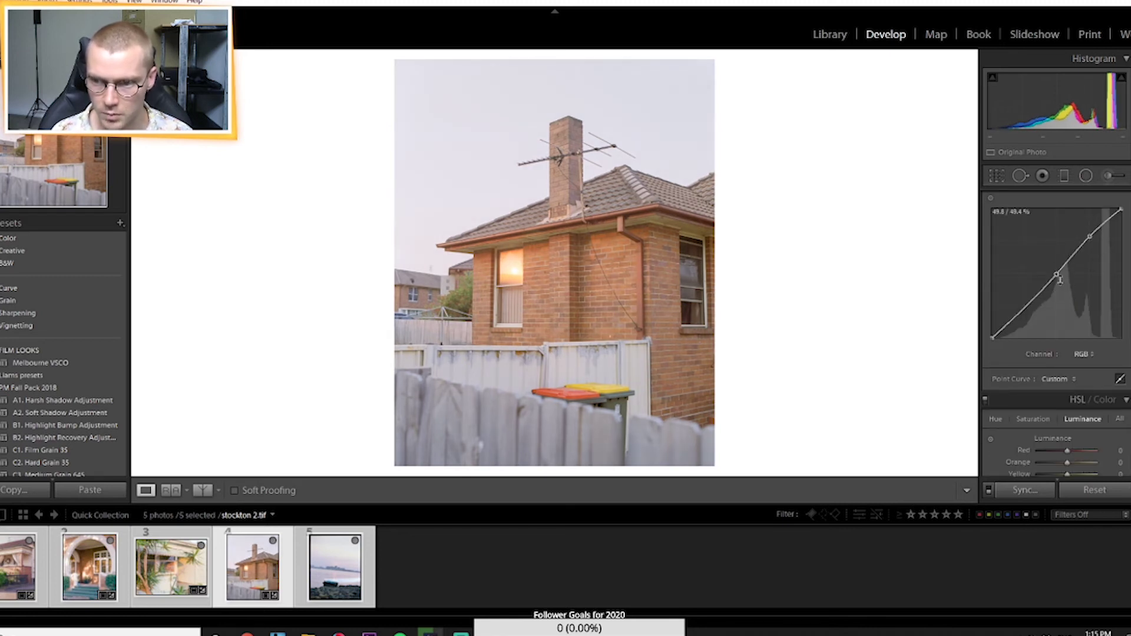
{"action": "left_click", "coordinate": [1023, 306]}
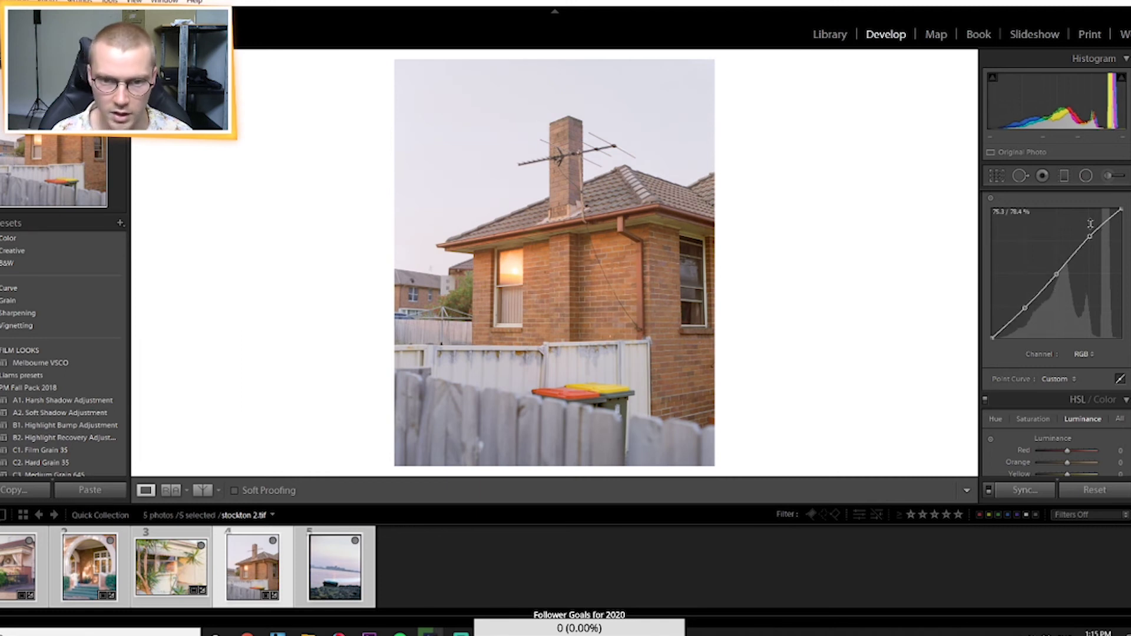
Pull Highlights down to -55 and set Tint to +19 on the brick house photo
{"action": "scroll", "coordinate": [1002, 366], "scroll_direction": "up", "scroll_amount": 5}
{"action": "left_click_drag", "start_coordinate": [1058, 359], "coordinate": [1051, 358]}
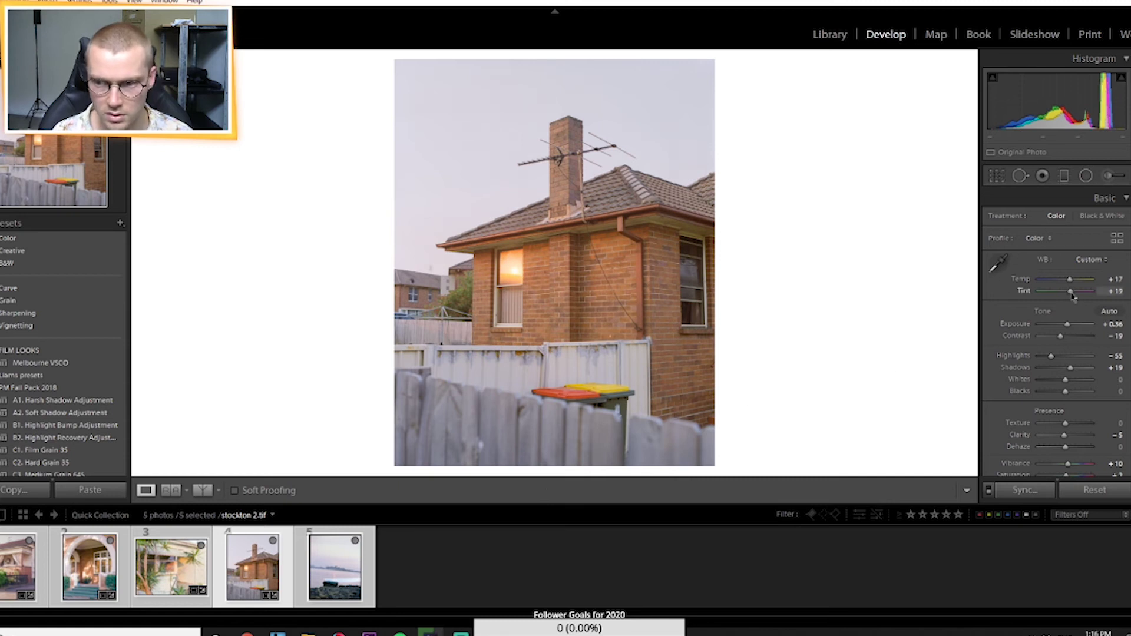
{"action": "left_click_drag", "start_coordinate": [613, 291], "coordinate": [625, 298]}
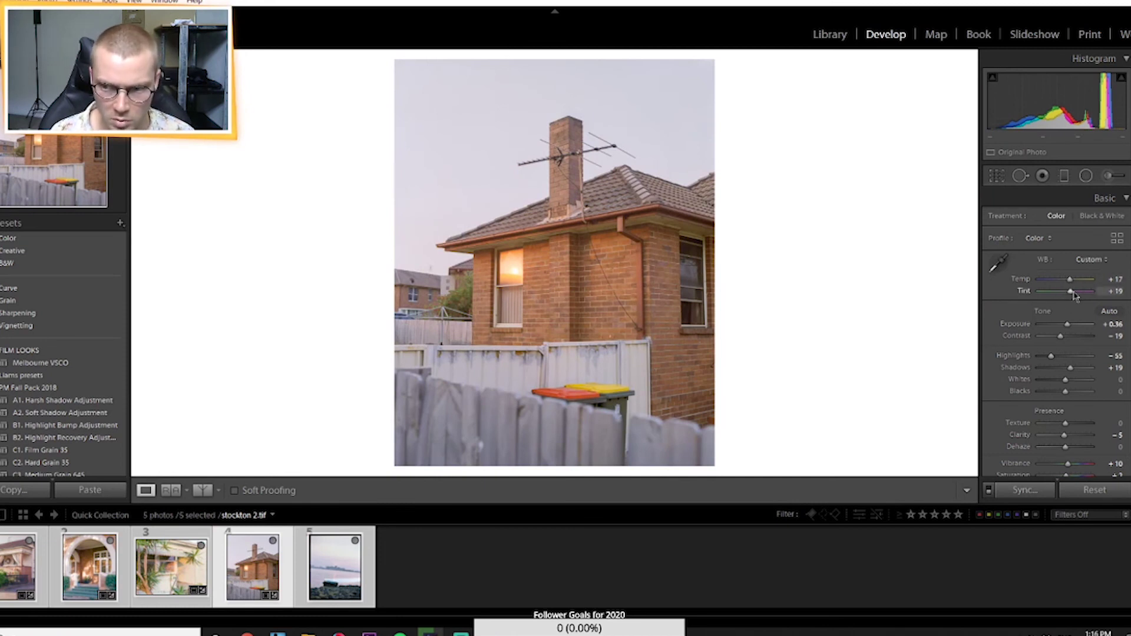
{"action": "left_click_drag", "start_coordinate": [1074, 292], "coordinate": [1076, 295]}
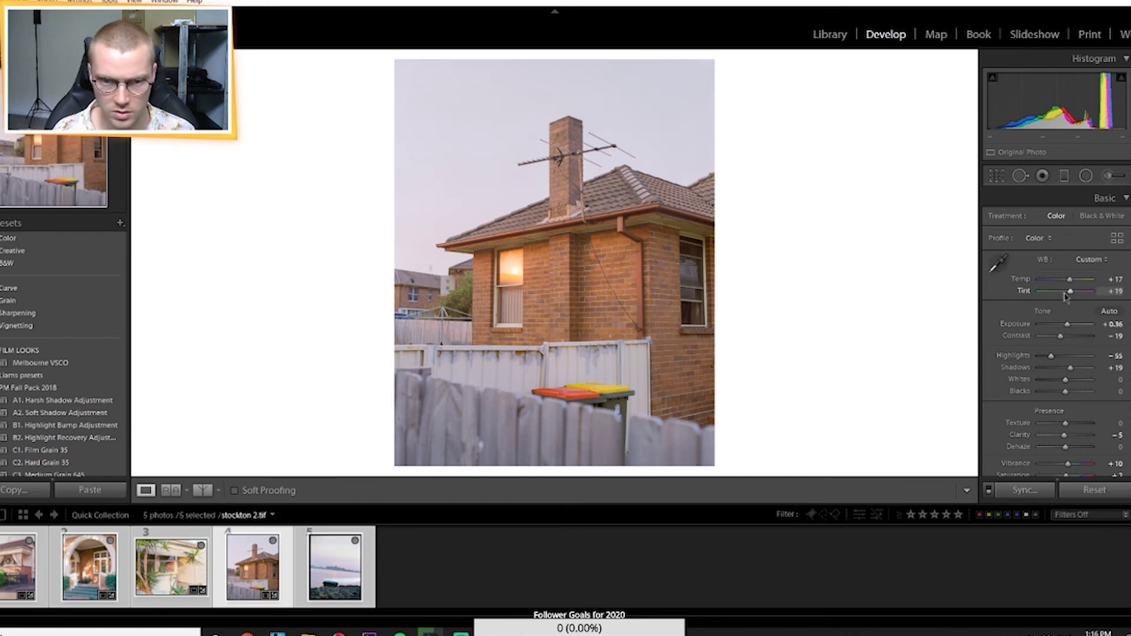
Compare the house photo before and after side by side at a larger size, and set Exposure to +0.48
{"action": "left_click", "coordinate": [202, 490]}
{"action": "left_click", "coordinate": [218, 490]}
{"action": "left_click", "coordinate": [232, 506]}
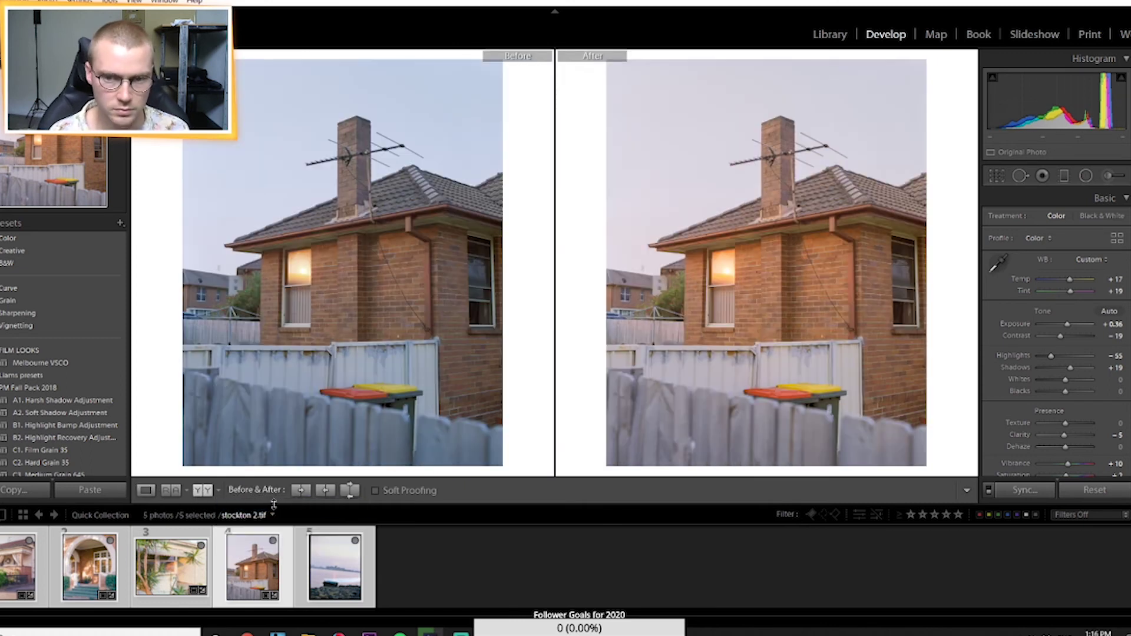
{"action": "key", "text": "shift+Tab"}
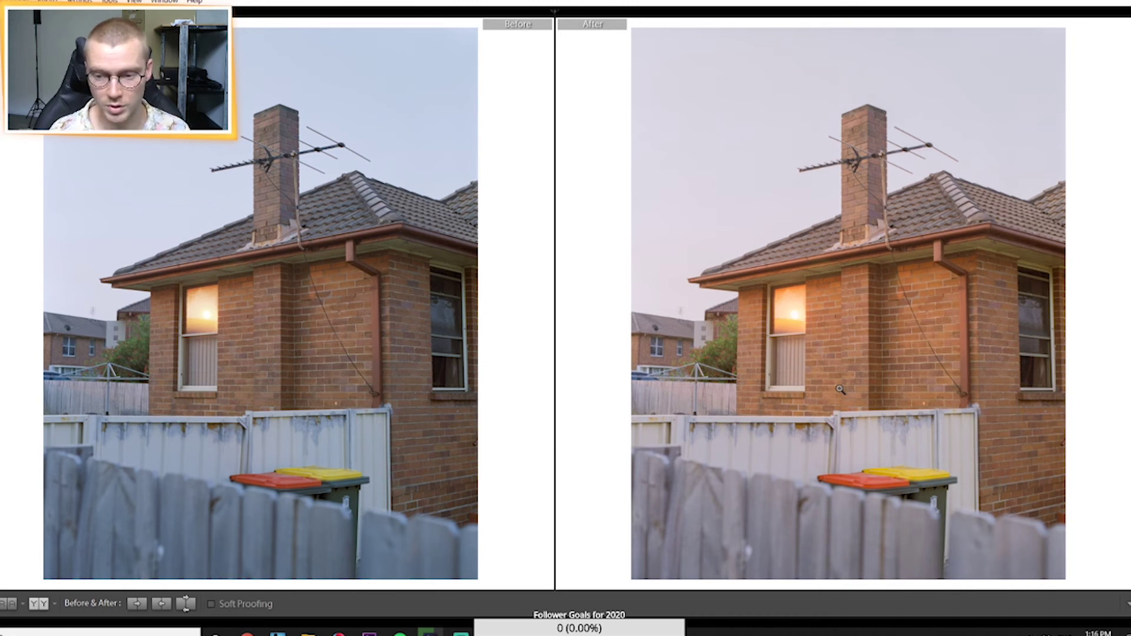
{"action": "key", "text": "shift+Tab"}
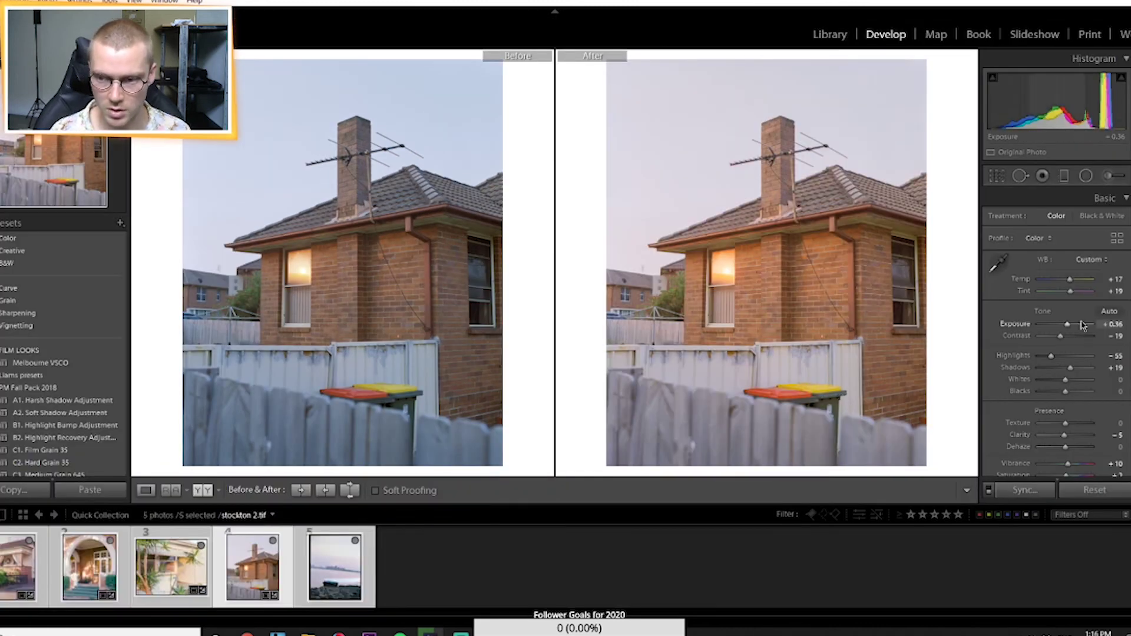
{"action": "left_click_drag", "start_coordinate": [1068, 328], "coordinate": [1068, 328]}
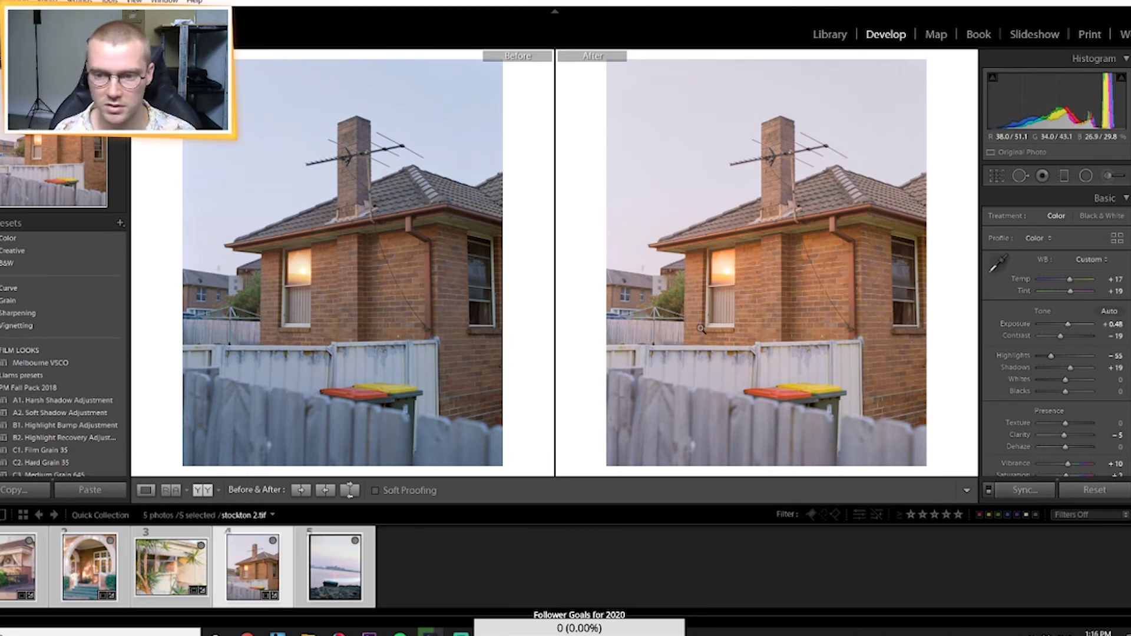
Open the harbour sunset photo Stockton 7.tif, inspect it enlarged, and return from the before/after comparison to the single-photo view
{"action": "left_click", "coordinate": [334, 582]}
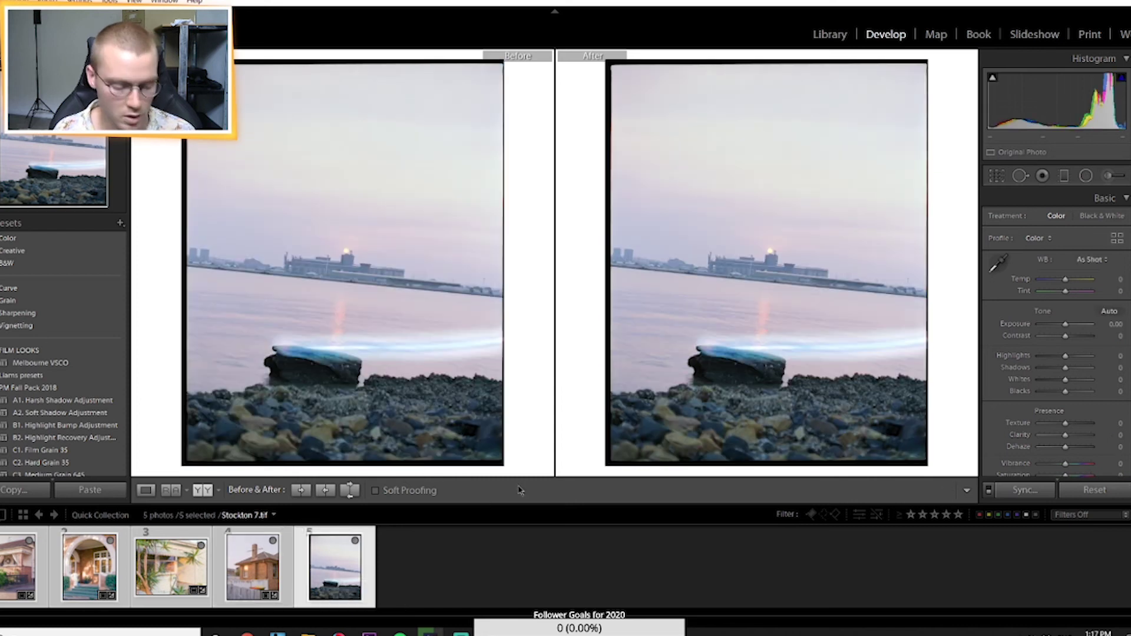
{"action": "key", "text": "shift+Tab"}
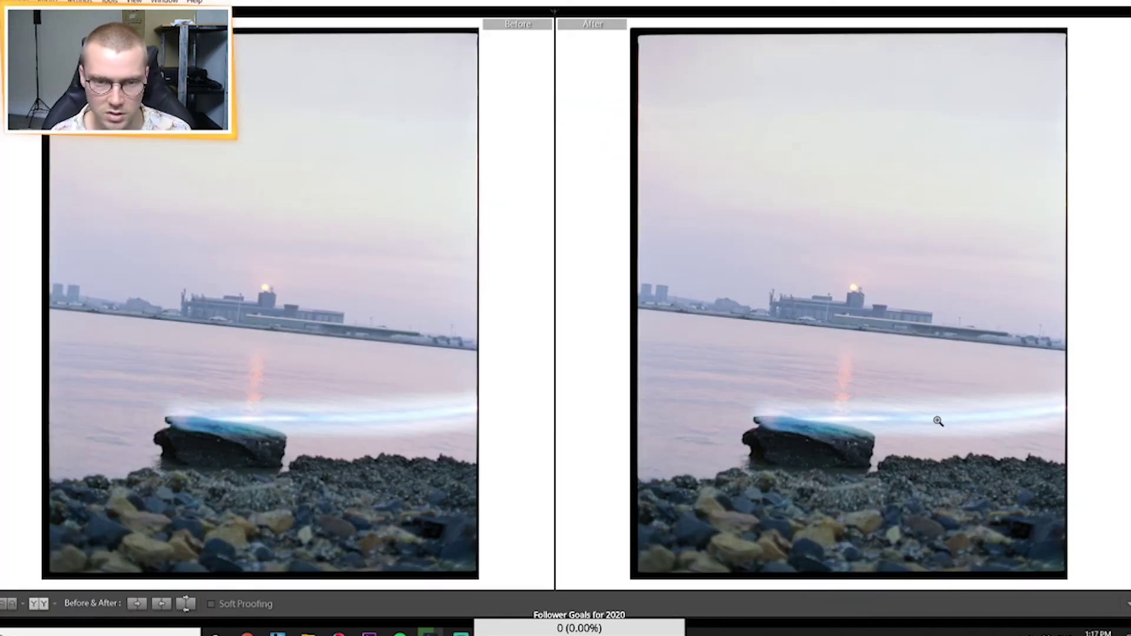
{"action": "key", "text": "shift+Tab"}
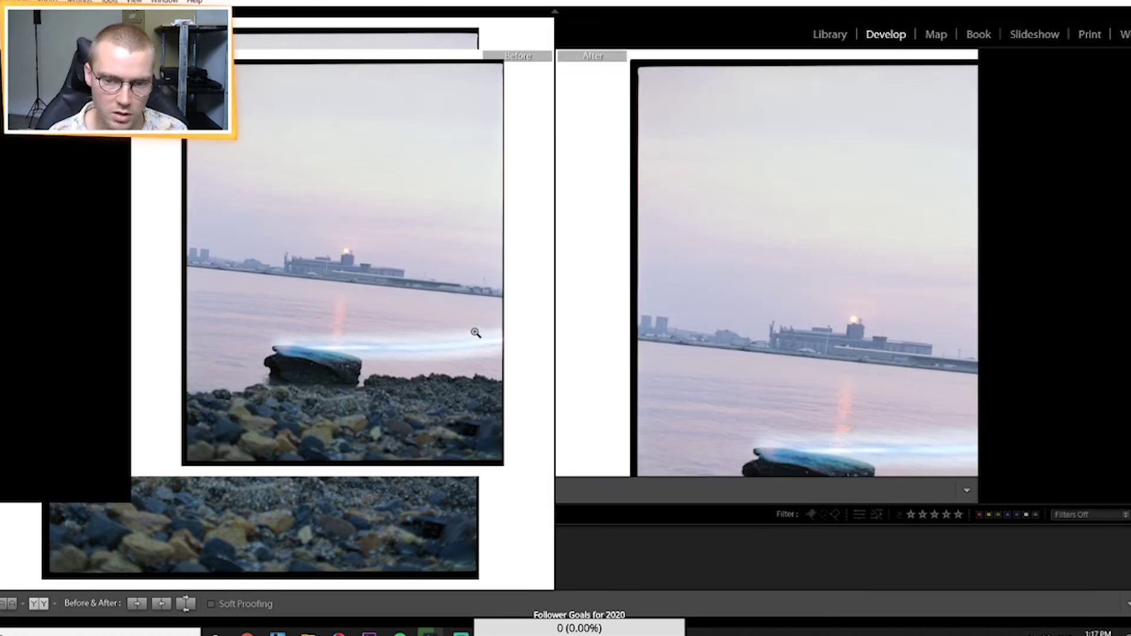
{"action": "key", "text": "y"}
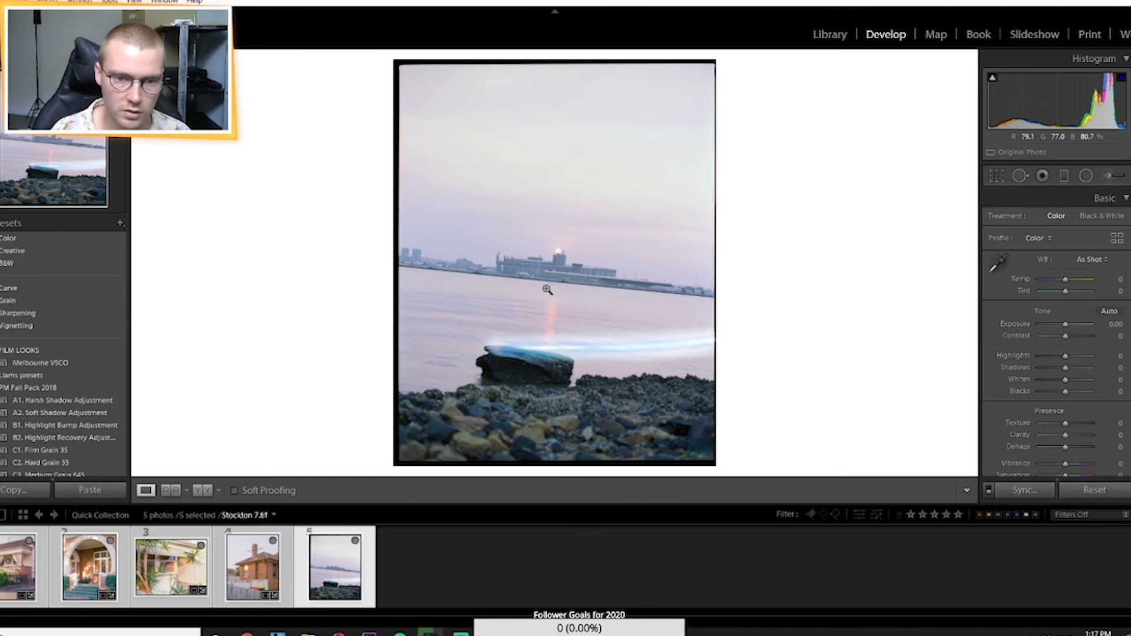
Start cropping the harbour photo and trim a thin sliver off its right edge
{"action": "left_click", "coordinate": [996, 176]}
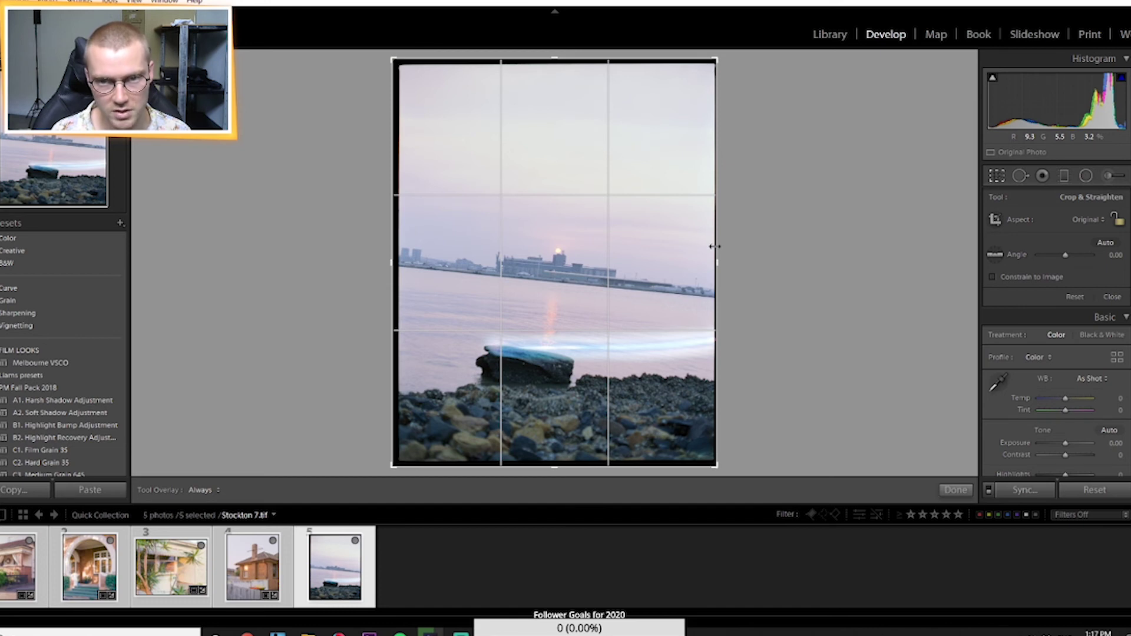
{"action": "left_click_drag", "start_coordinate": [715, 246], "coordinate": [713, 247]}
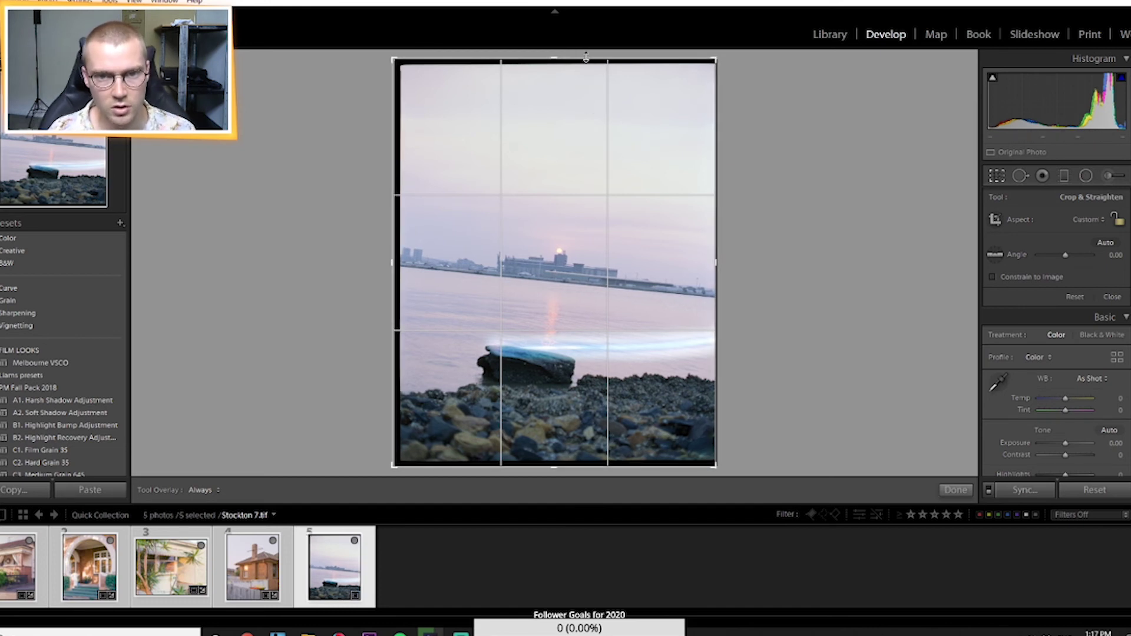
{"action": "left_click", "coordinate": [996, 255]}
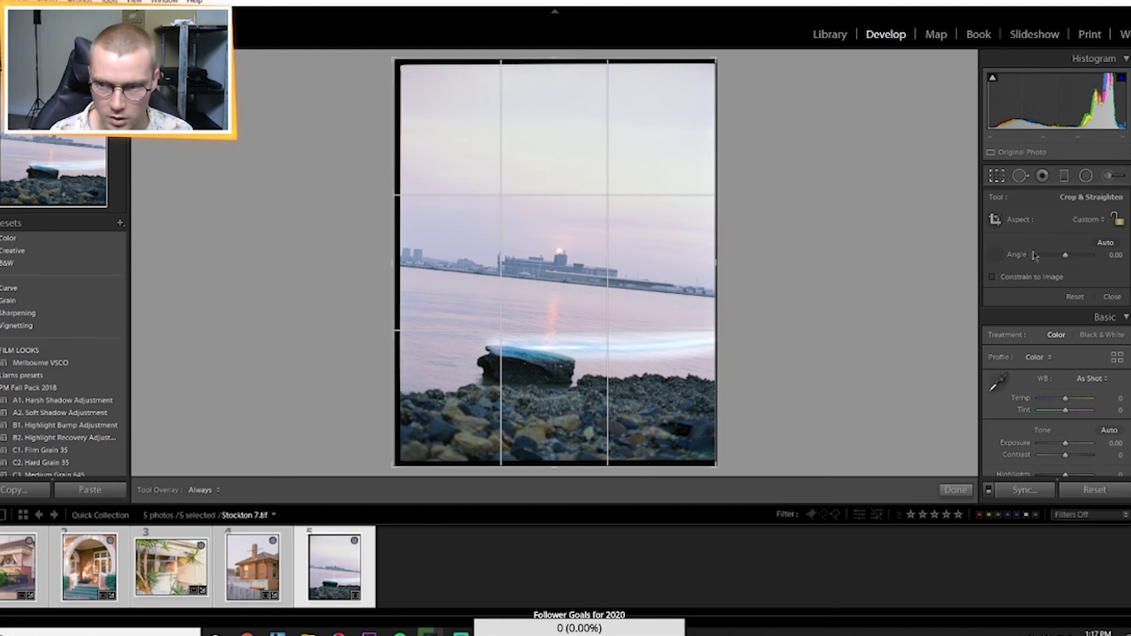
{"action": "left_click", "coordinate": [996, 177]}
{"action": "left_click", "coordinate": [999, 178]}
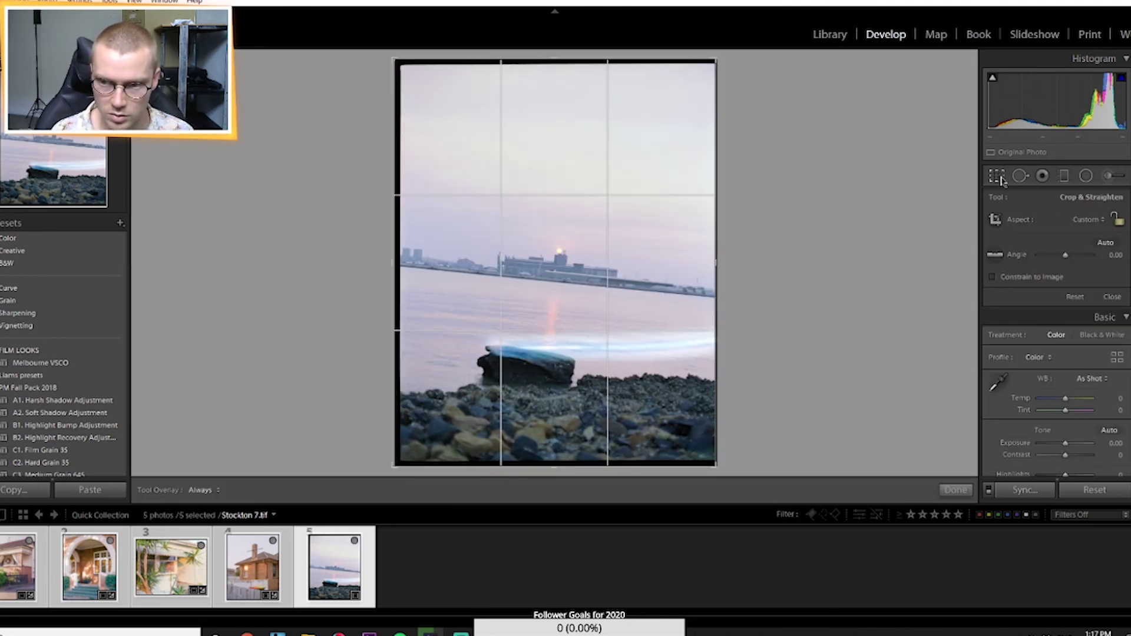
{"action": "left_click", "coordinate": [998, 177]}
{"action": "left_click", "coordinate": [997, 177]}
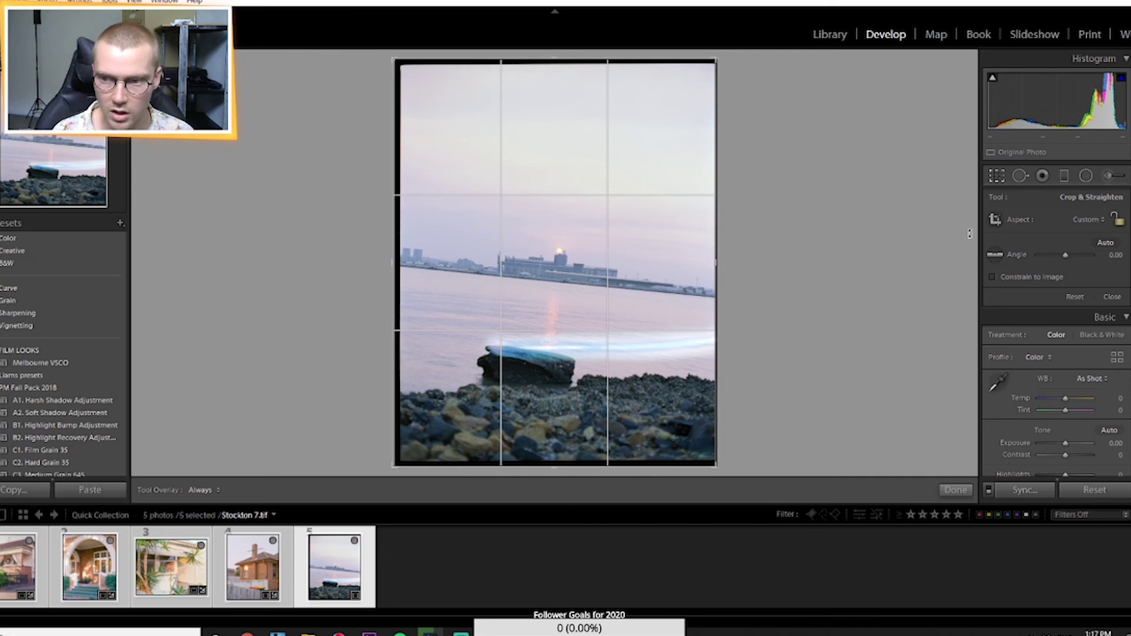
{"action": "left_click", "coordinate": [998, 258]}
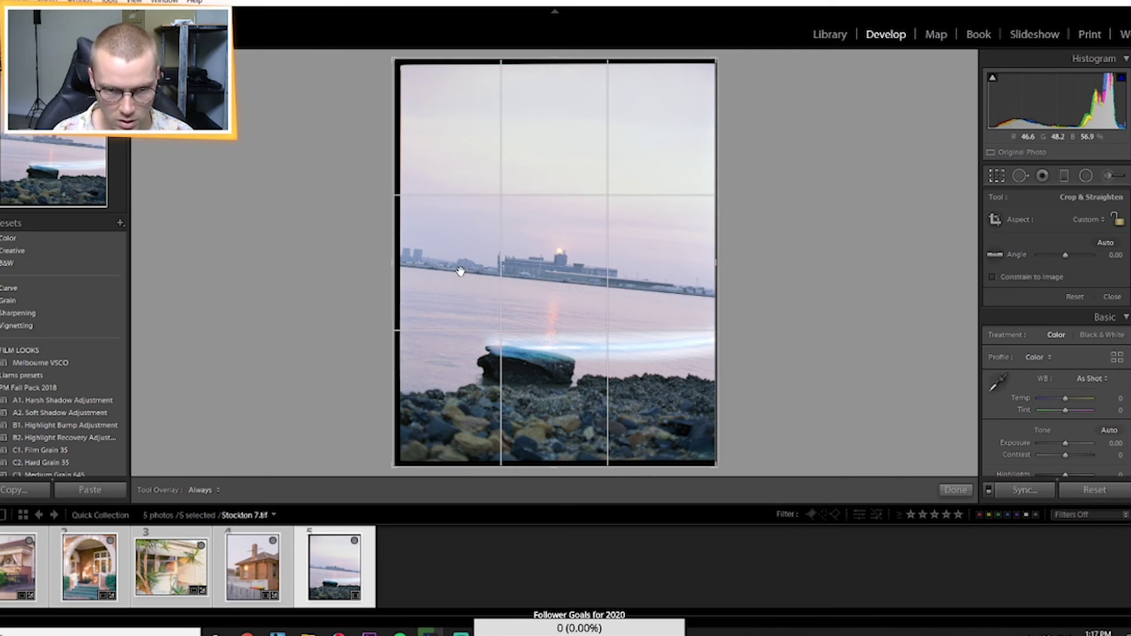
{"action": "key", "text": "r"}
{"action": "left_click", "coordinate": [998, 177]}
Straighten the photo along the horizon to an angle of -5.61, and tighten the crop slightly on both side edges
{"action": "left_click", "coordinate": [995, 255]}
{"action": "left_click_drag", "start_coordinate": [451, 272], "coordinate": [693, 295]}
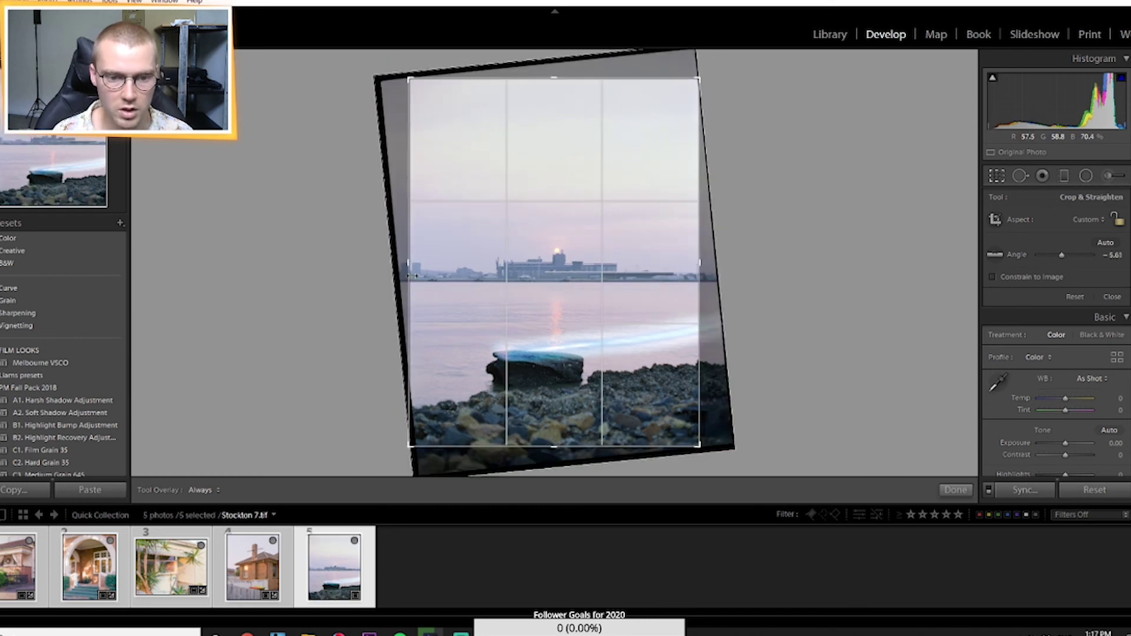
{"action": "left_click_drag", "start_coordinate": [409, 439], "coordinate": [412, 439]}
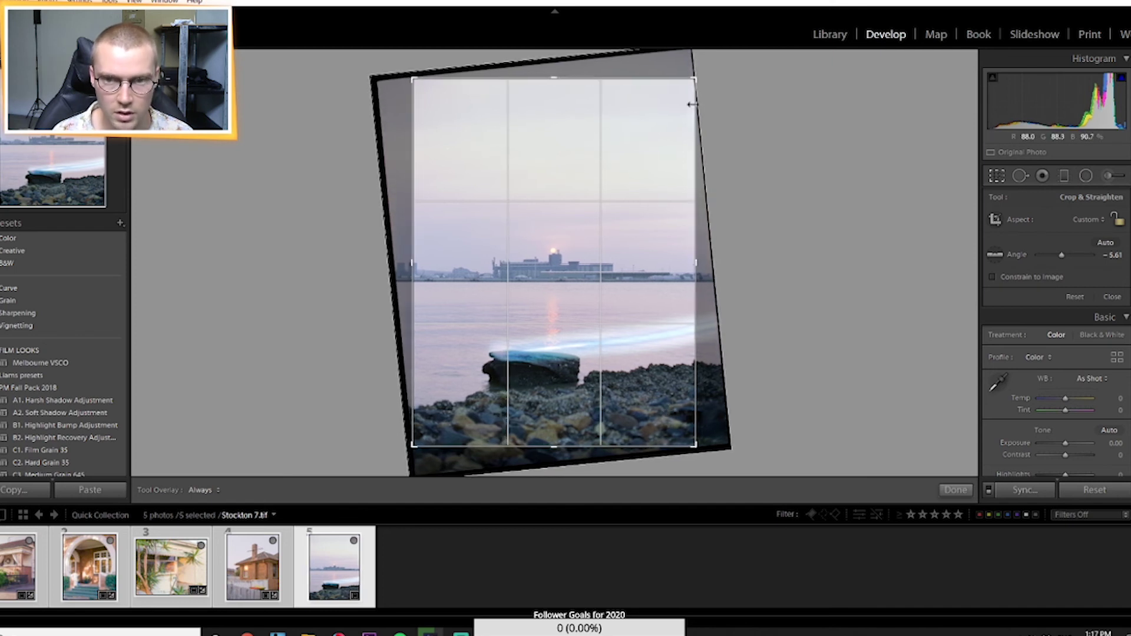
{"action": "left_click_drag", "start_coordinate": [691, 99], "coordinate": [689, 98]}
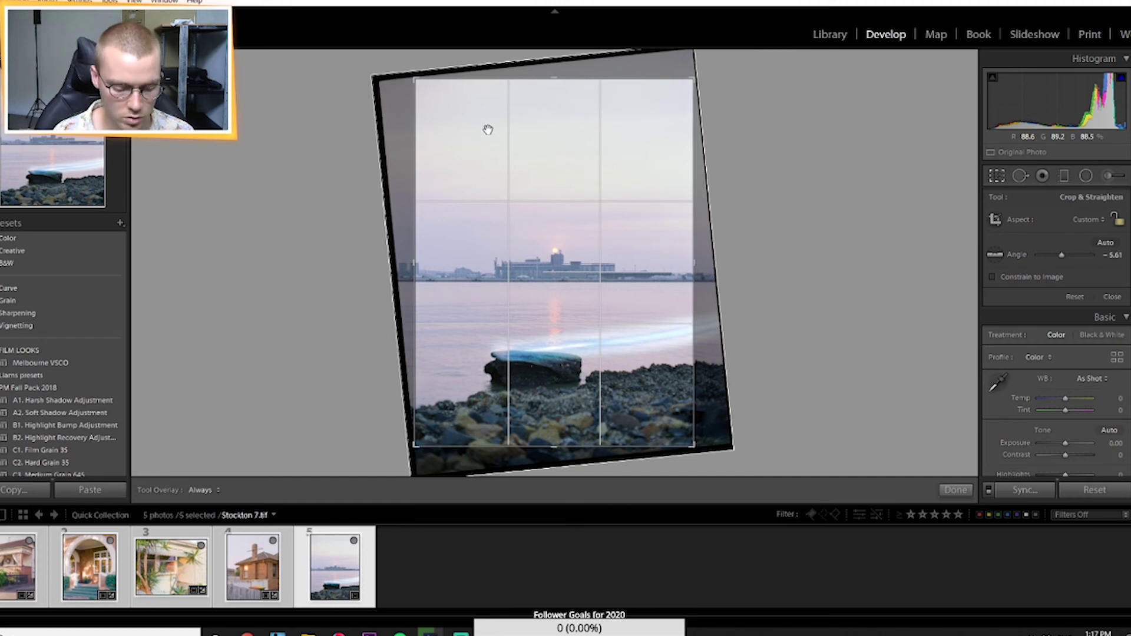
{"action": "key", "text": "Return"}
{"action": "left_click", "coordinate": [704, 461]}
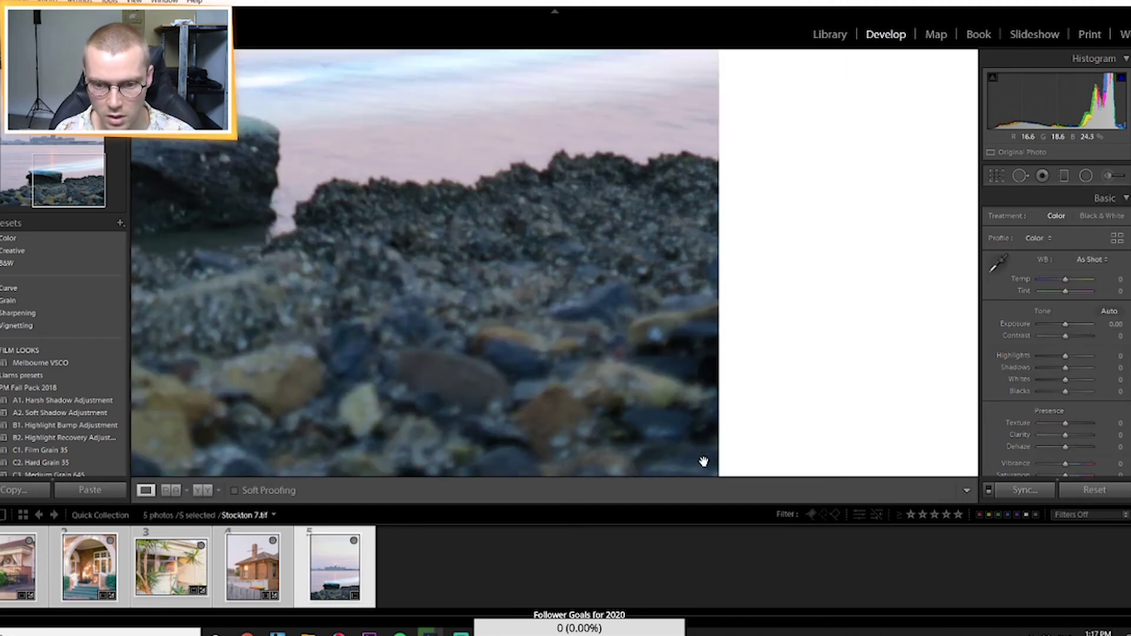
{"action": "left_click_drag", "start_coordinate": [712, 443], "coordinate": [699, 288]}
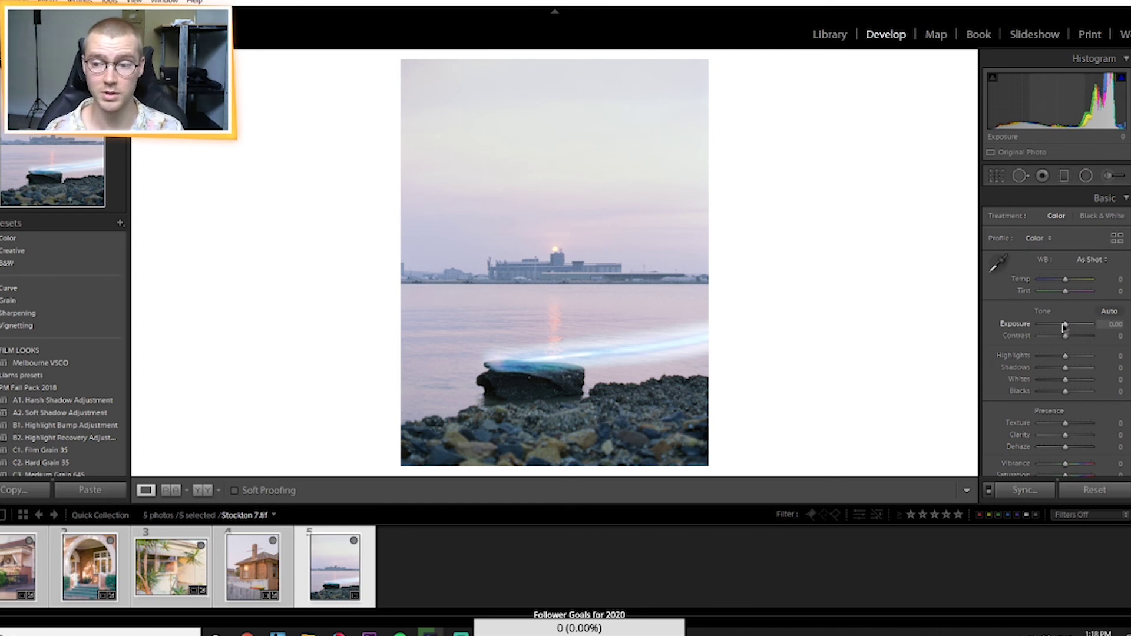
Reset a trial Exposure of +0.36, and set the white balance to Temp +7 and Tint +19
{"action": "left_click_drag", "start_coordinate": [1067, 329], "coordinate": [1068, 329]}
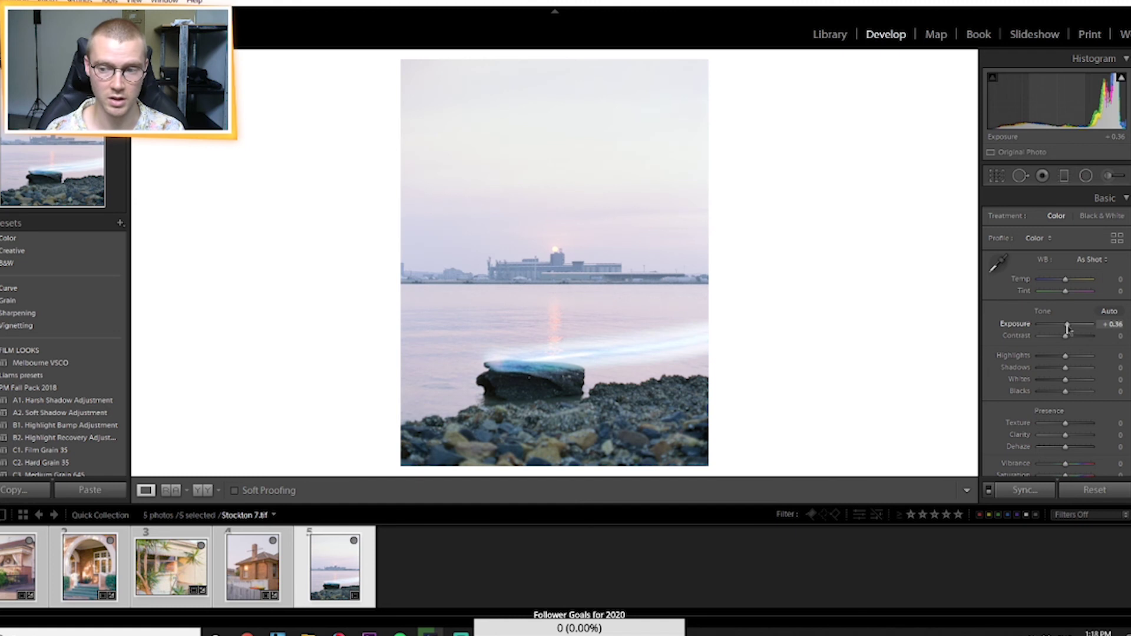
{"action": "double_click", "coordinate": [1068, 328]}
{"action": "left_click_drag", "start_coordinate": [1066, 285], "coordinate": [1073, 296]}
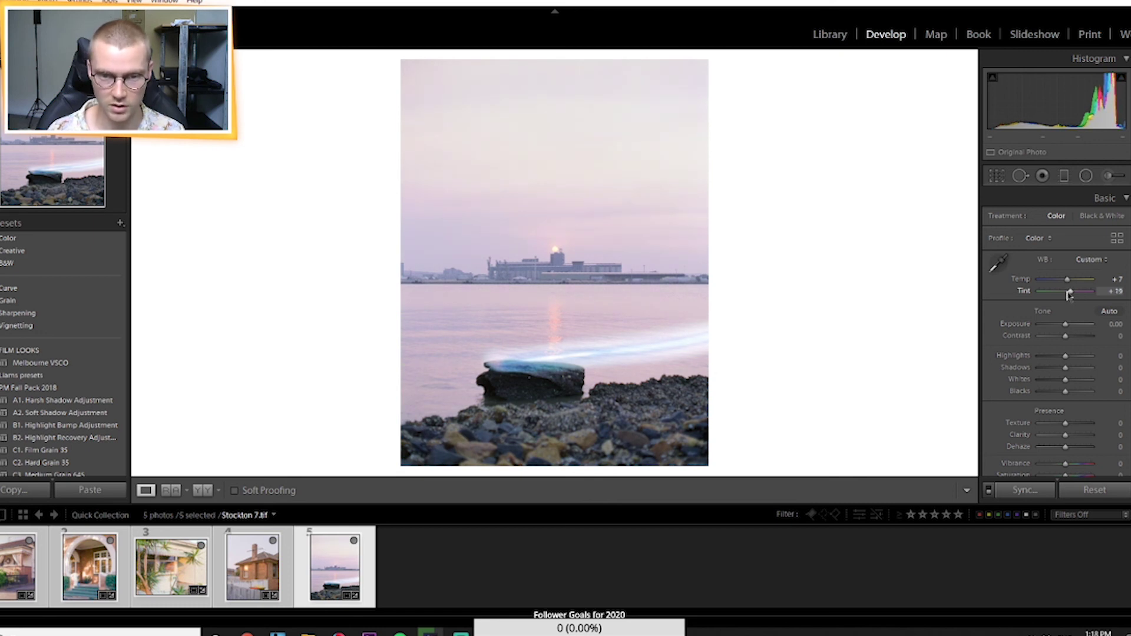
Set Exposure to +0.12, Contrast to -19, Highlights to -40, Shadows to +10 and Clarity to -5
{"action": "left_click_drag", "start_coordinate": [1068, 329], "coordinate": [1055, 360]}
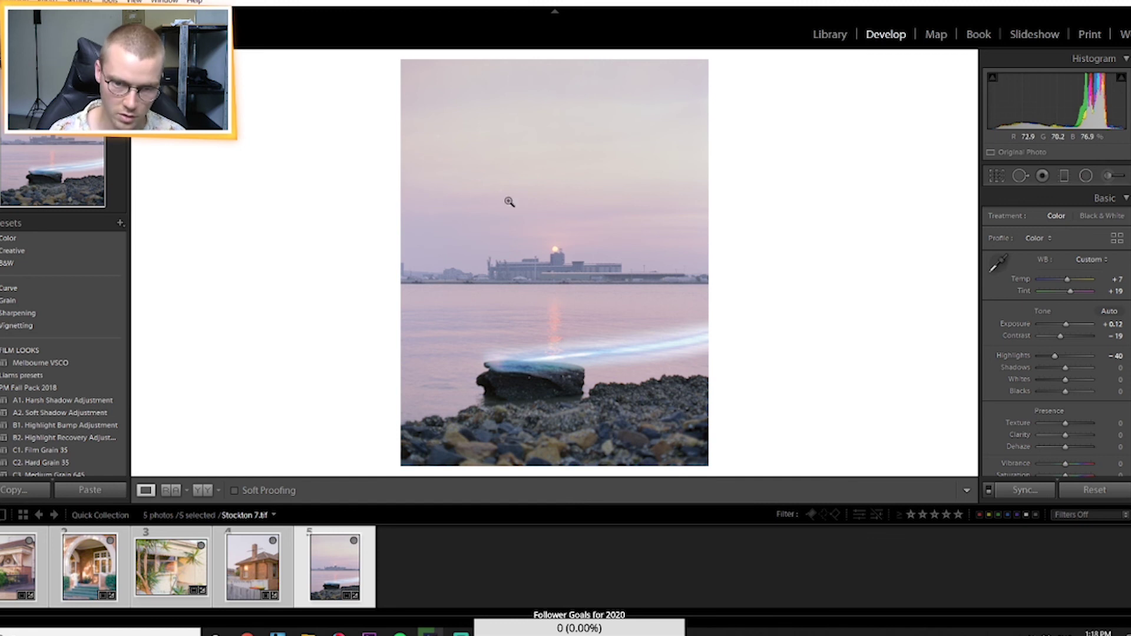
{"action": "left_click_drag", "start_coordinate": [1065, 367], "coordinate": [1067, 370]}
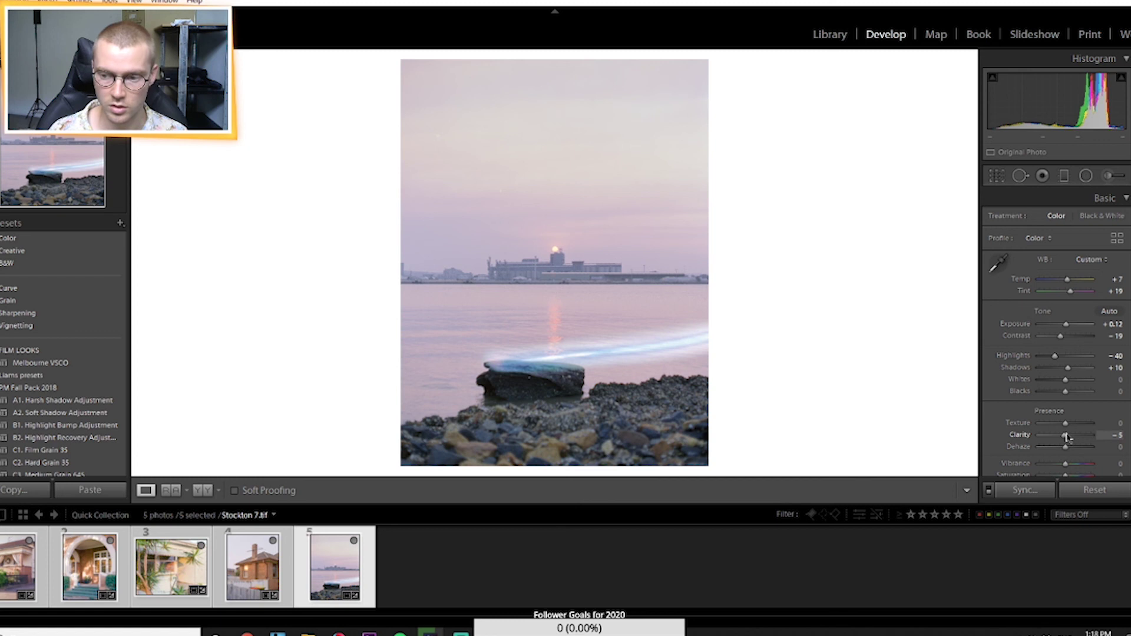
Set Vibrance to +17 and Saturation to +5 on the harbour photo
{"action": "scroll", "coordinate": [1067, 383], "scroll_direction": "down", "scroll_amount": 3}
{"action": "left_click_drag", "start_coordinate": [1066, 386], "coordinate": [1067, 388]}
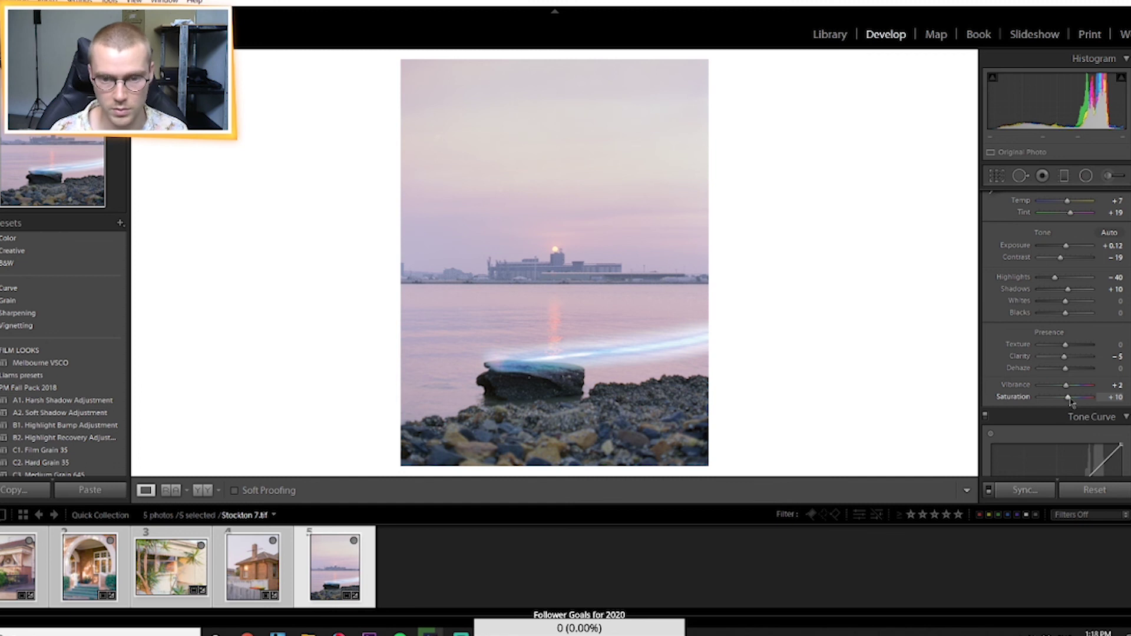
{"action": "left_click_drag", "start_coordinate": [1066, 385], "coordinate": [1068, 401]}
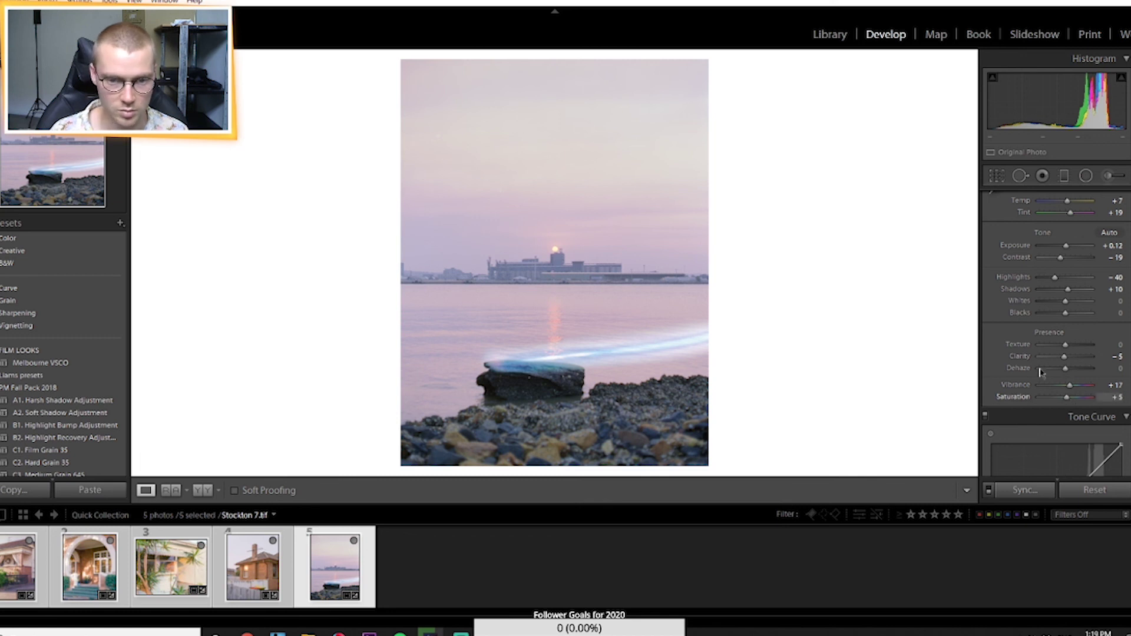
Add highlight, midtone and shadow points to the harbour photo's RGB tone curve for a subtle S-curve, and view the photo without panels
{"action": "scroll", "coordinate": [1030, 356], "scroll_direction": "down", "scroll_amount": 2}
{"action": "left_click", "coordinate": [1091, 389]}
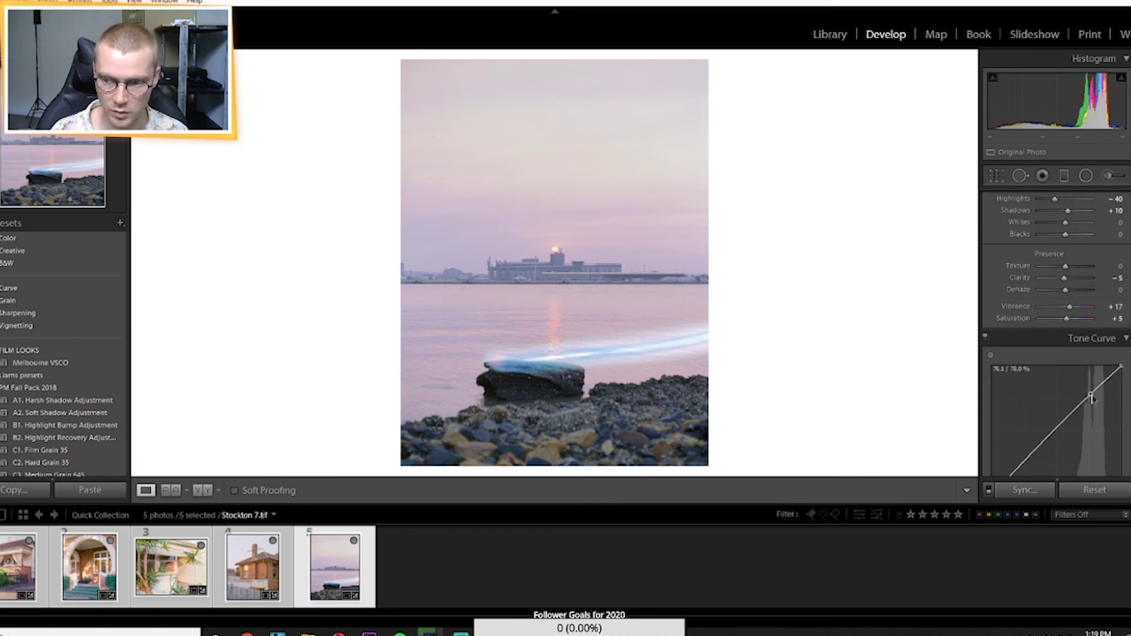
{"action": "scroll", "coordinate": [1070, 393], "scroll_direction": "down", "scroll_amount": 4}
{"action": "left_click", "coordinate": [1059, 274]}
{"action": "left_click", "coordinate": [1025, 309]}
{"action": "left_click_drag", "start_coordinate": [1023, 308], "coordinate": [1026, 317]}
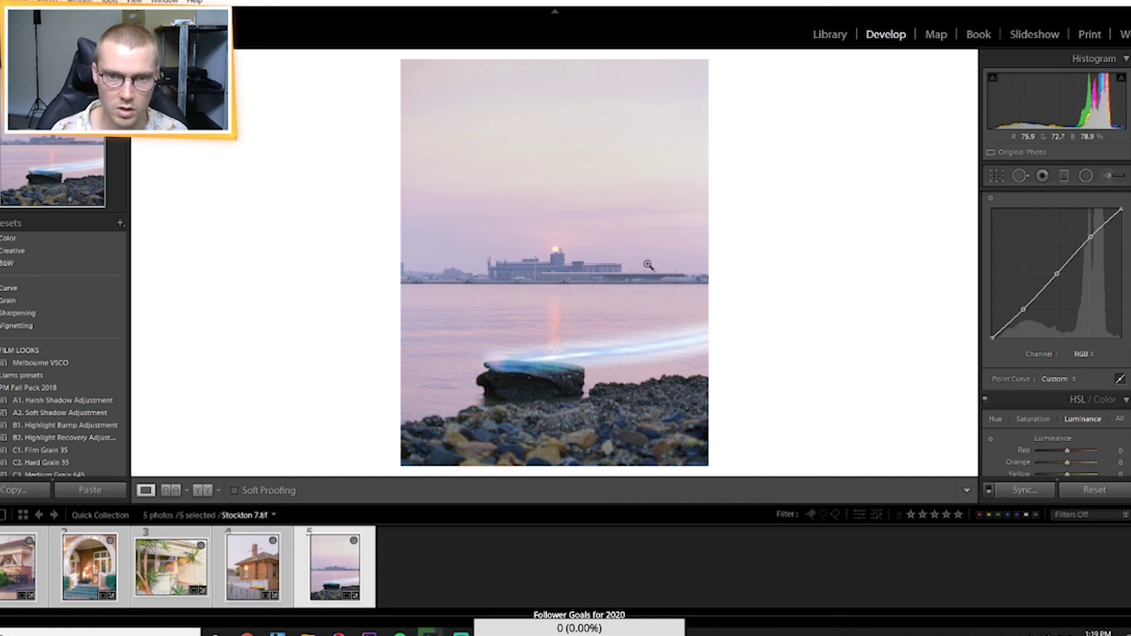
{"action": "key", "text": "shift+Tab"}
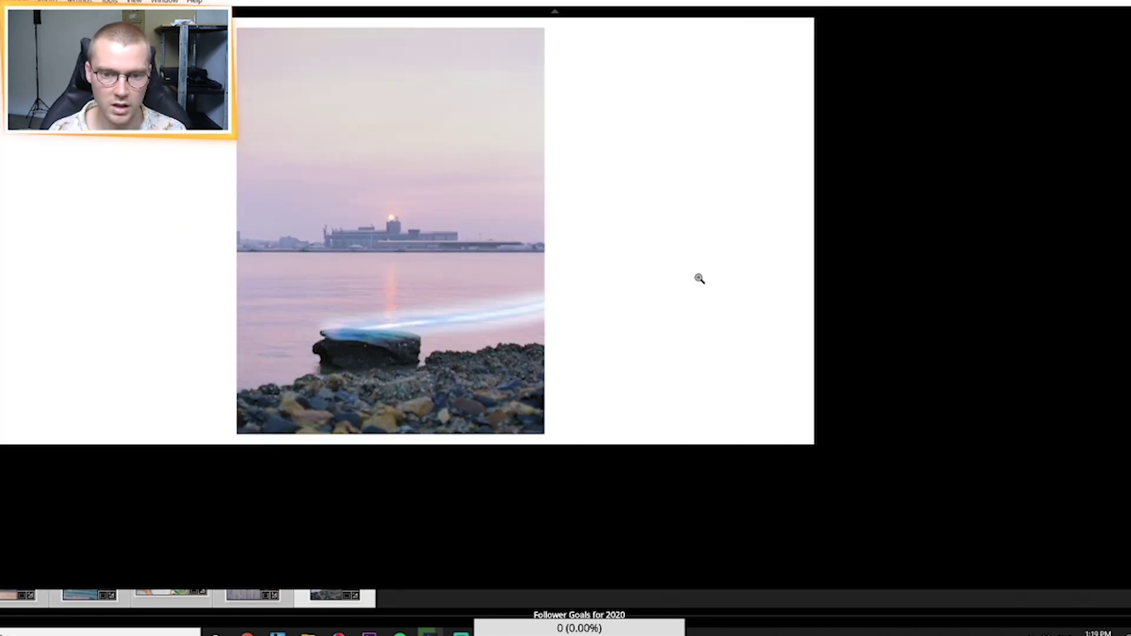
Show the harbour photo in a side-by-side before and after comparison with the surrounding panels hidden
{"action": "key", "text": "shift+Tab"}
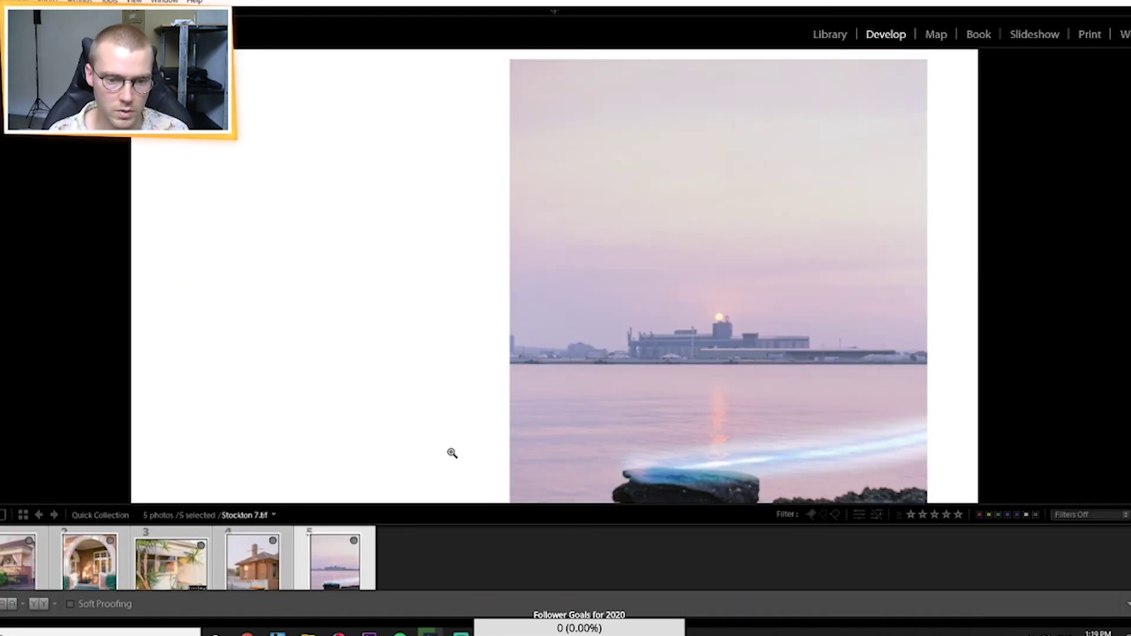
{"action": "left_click", "coordinate": [208, 492]}
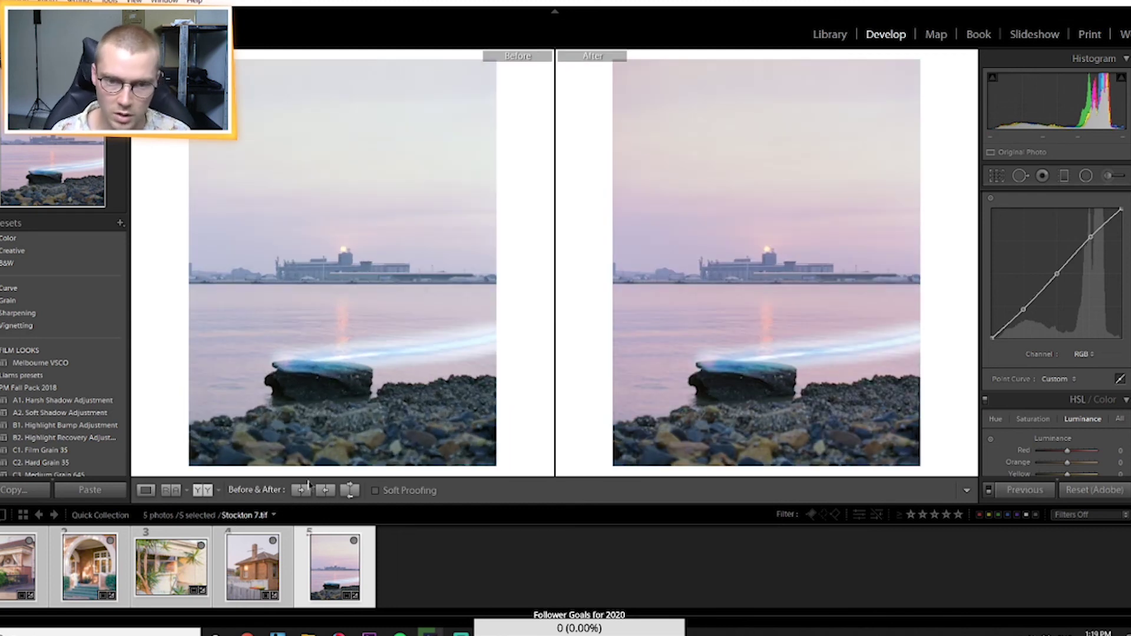
{"action": "key", "text": "shift+Tab"}
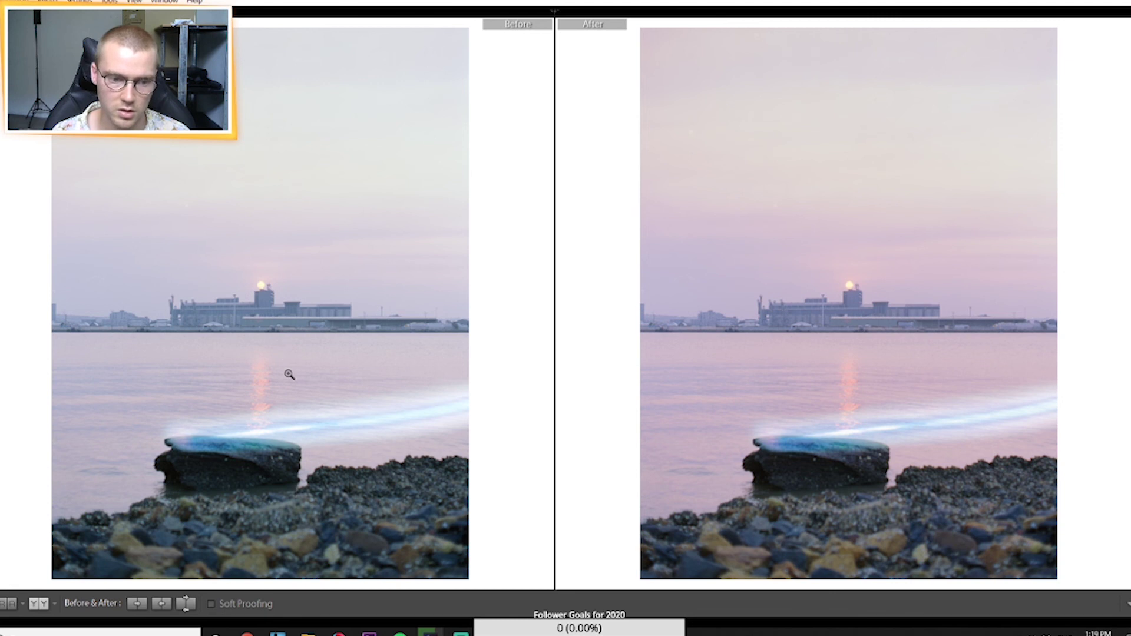
Examine the sun's reflection, the sky above the waterfront buildings and the light trail up close in the before and after versions
{"action": "left_click", "coordinate": [254, 368]}
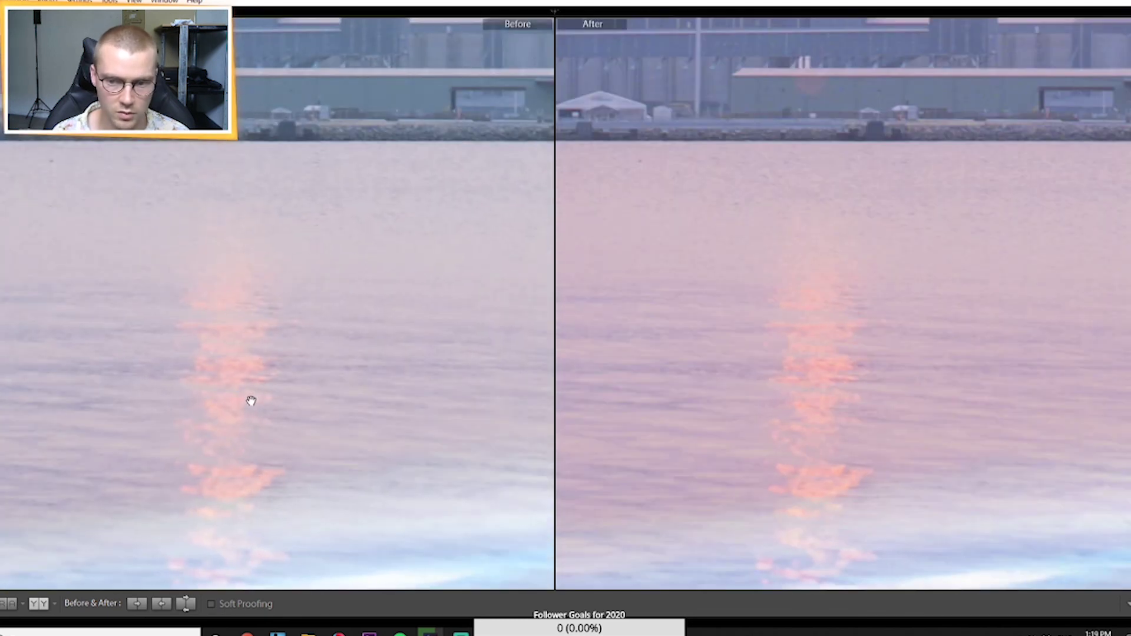
{"action": "left_click", "coordinate": [242, 373]}
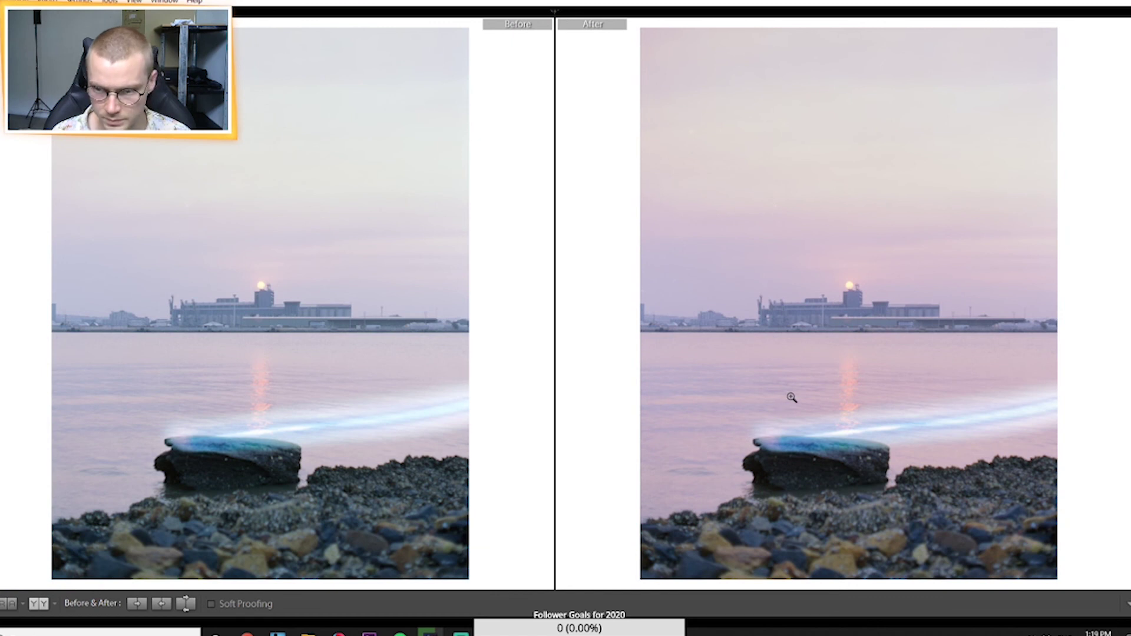
{"action": "left_click", "coordinate": [1010, 271]}
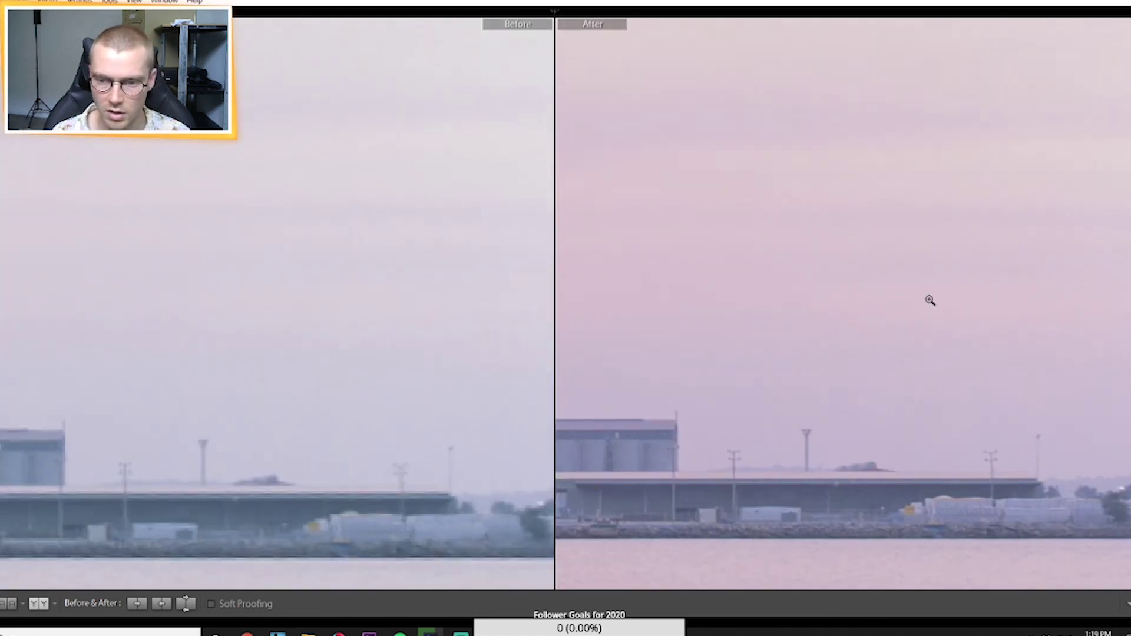
{"action": "left_click", "coordinate": [922, 302]}
{"action": "left_click", "coordinate": [908, 436]}
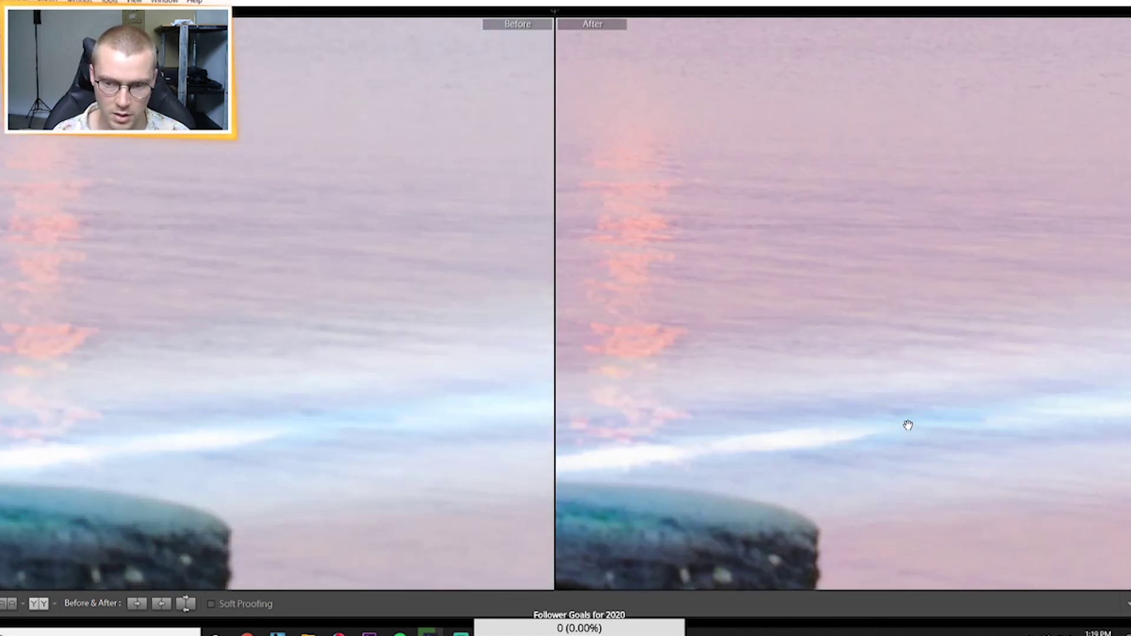
{"action": "left_click", "coordinate": [906, 429]}
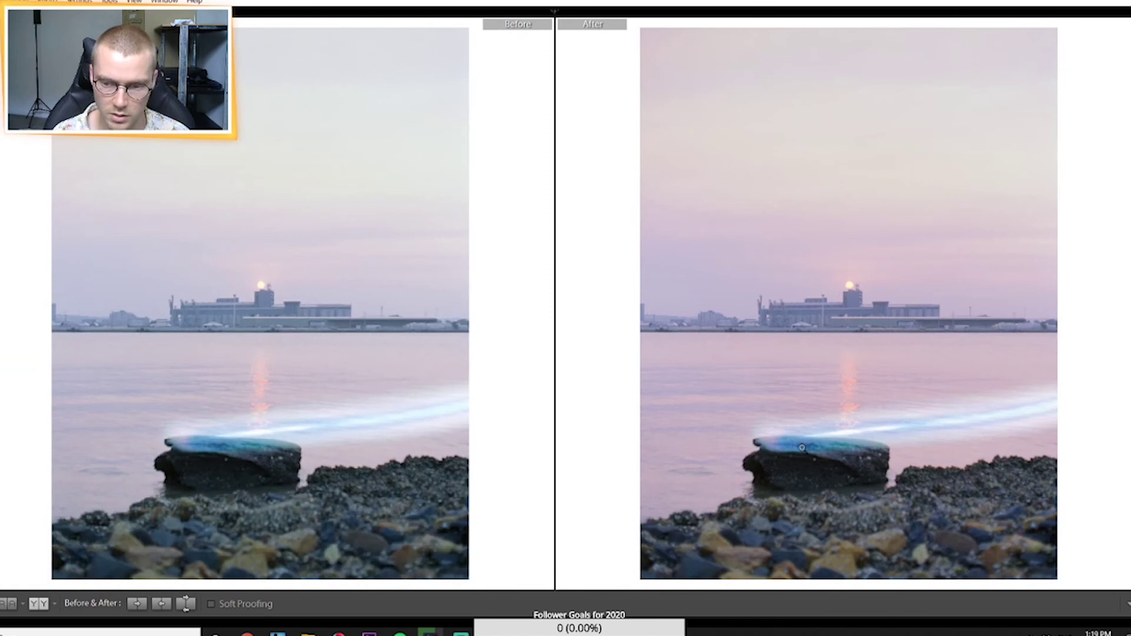
{"action": "left_click", "coordinate": [943, 402]}
{"action": "left_click", "coordinate": [944, 403]}
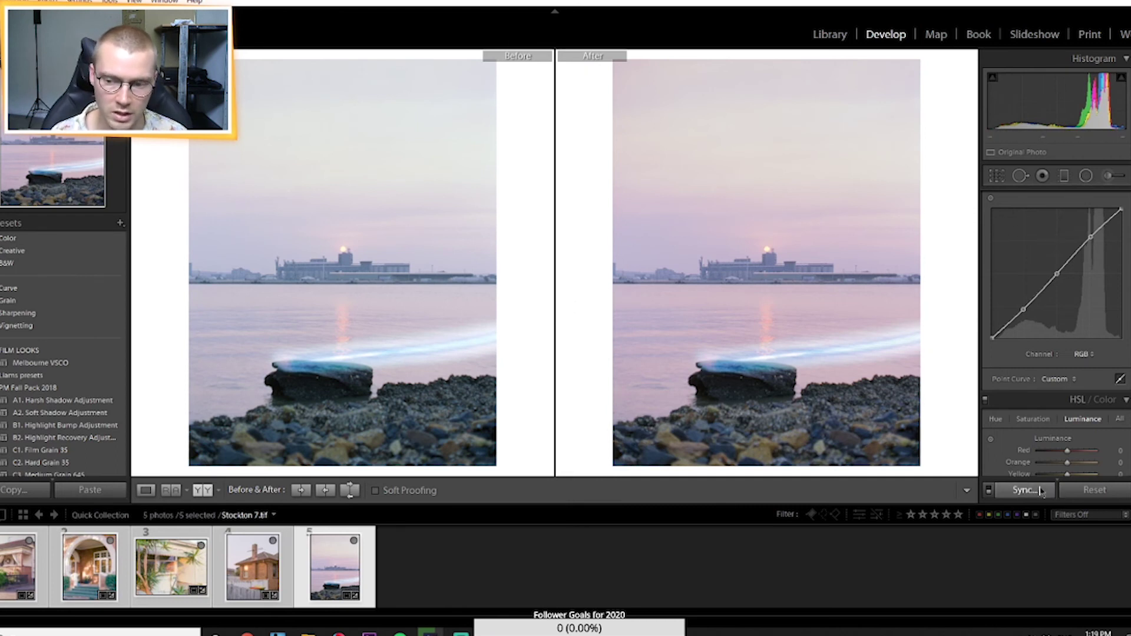
Reset all settings on the harbour photo to view the uncropped original scan, and undo the reset
{"action": "left_click", "coordinate": [1097, 492]}
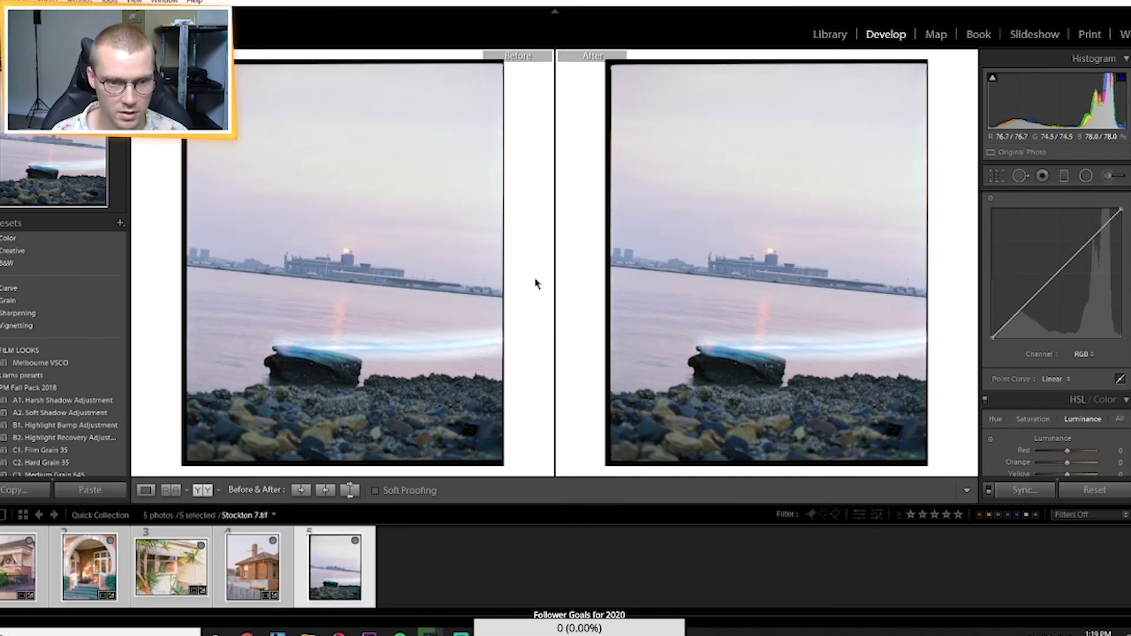
{"action": "key", "text": "ctrl"}
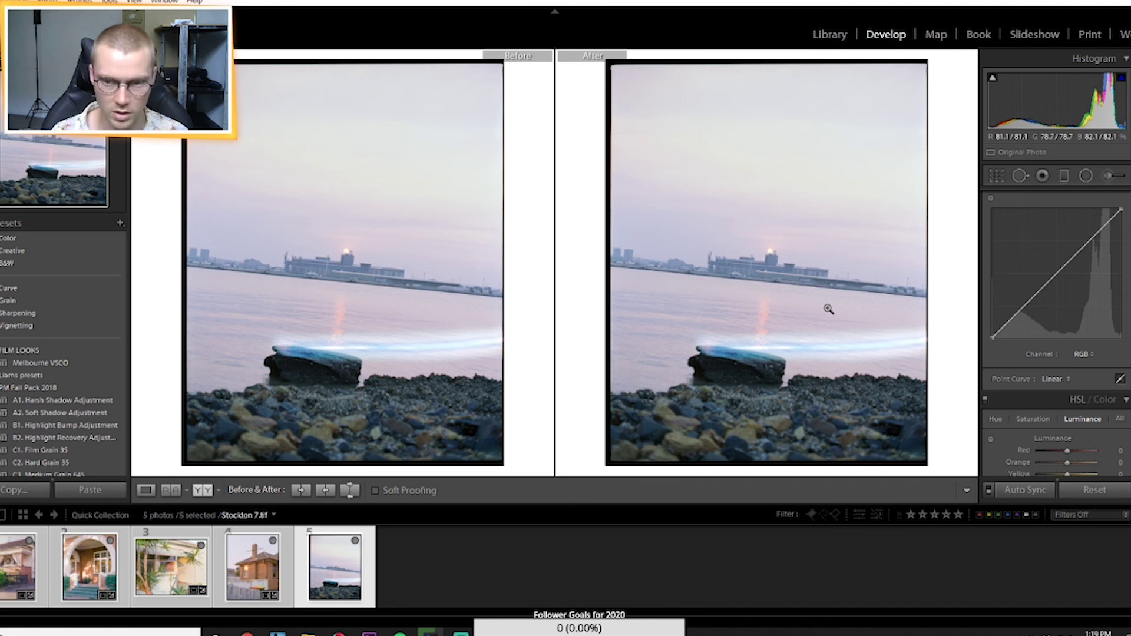
{"action": "key", "text": "ctrl+z"}
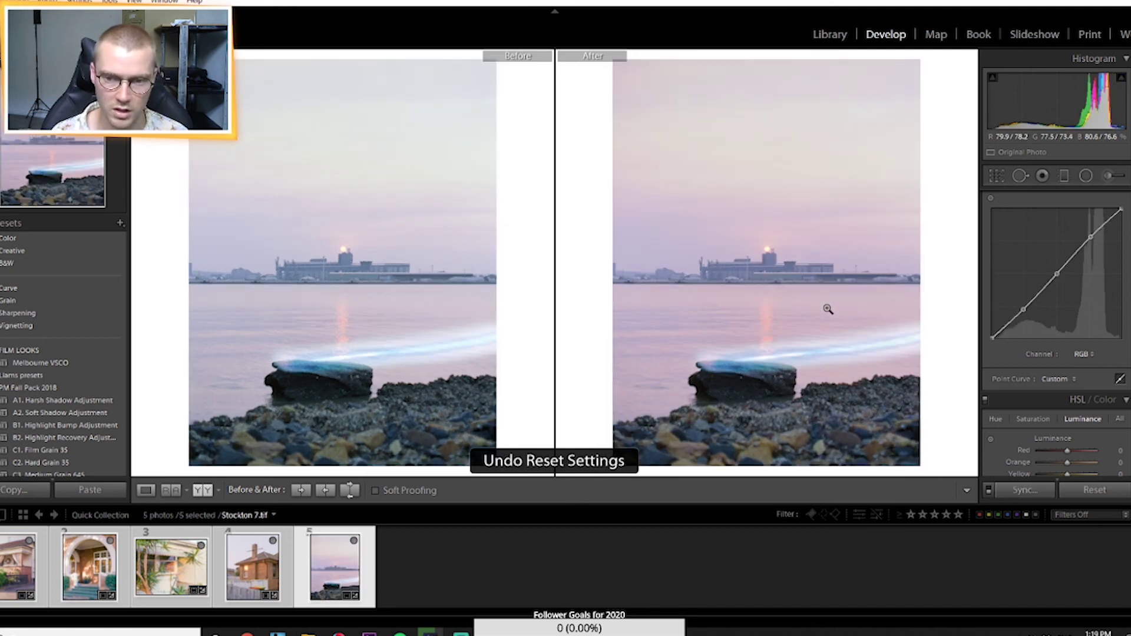